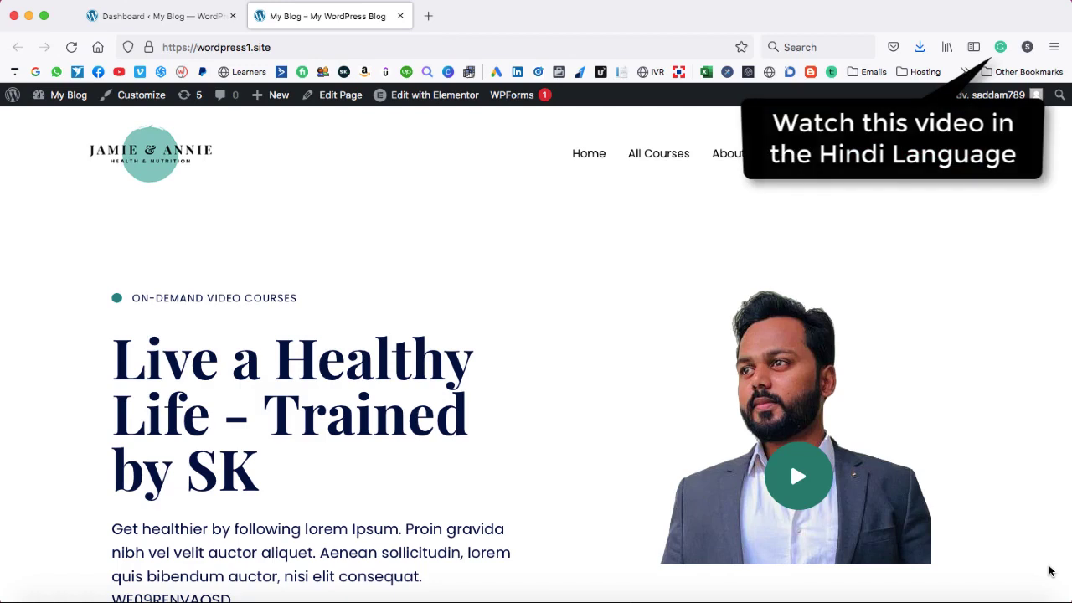
Switch to the WordPress dashboard and search for "meta slider" among the new plugins to add
click(178, 16)
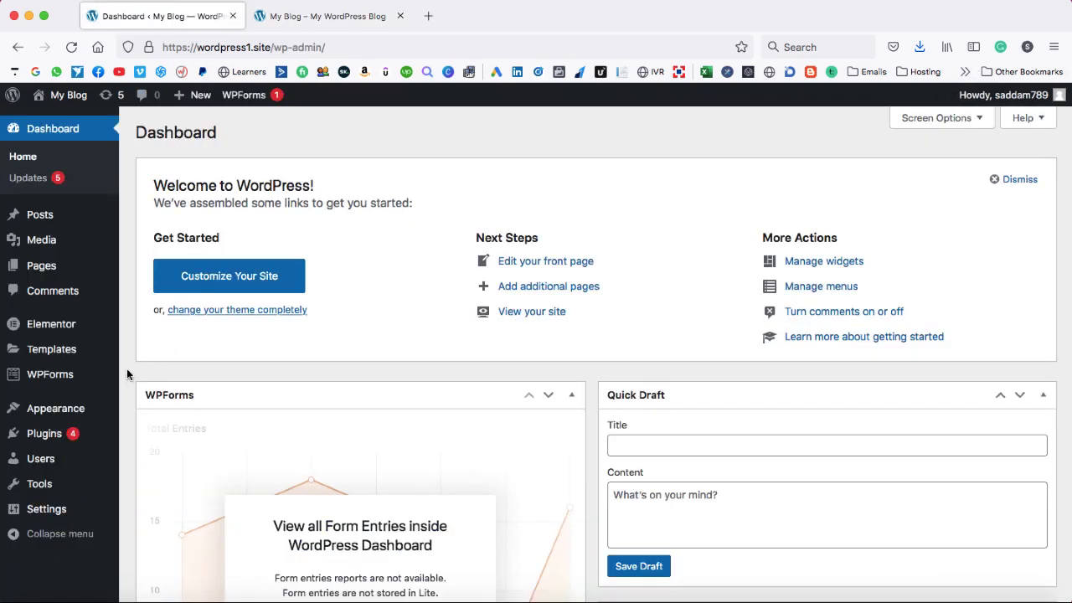
mouse_move(83, 433)
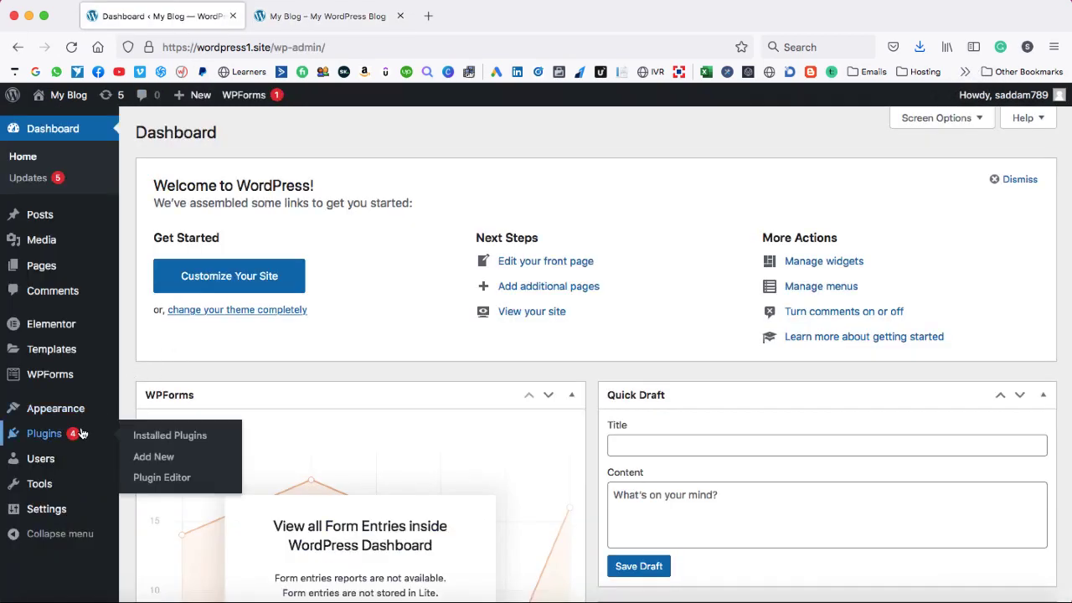
click(148, 457)
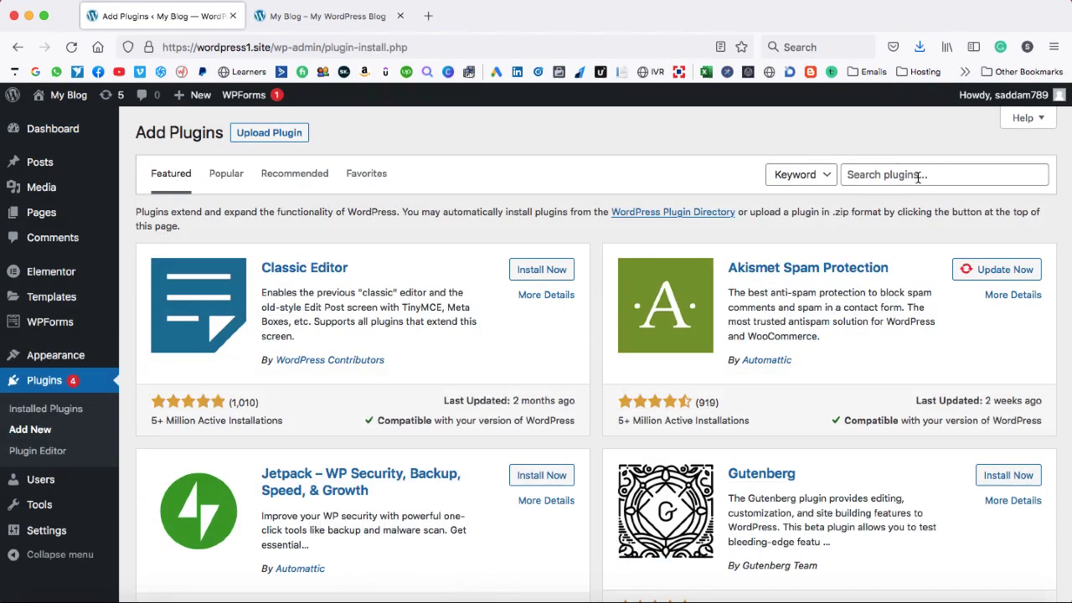
click(910, 178)
text(map)
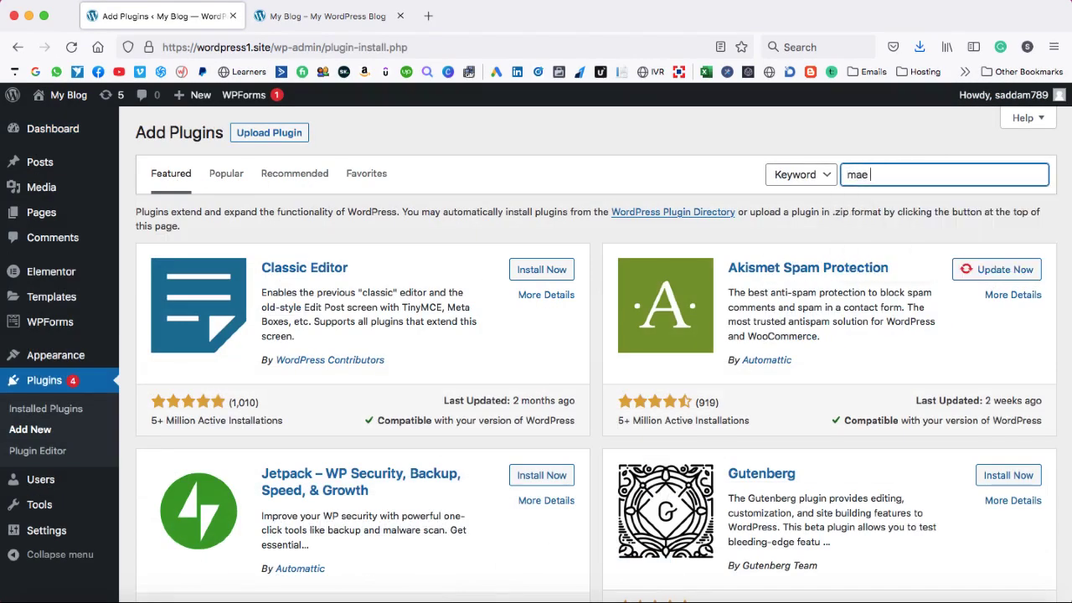
key(BackSpace)
key(BackSpace)
text(eta slider)
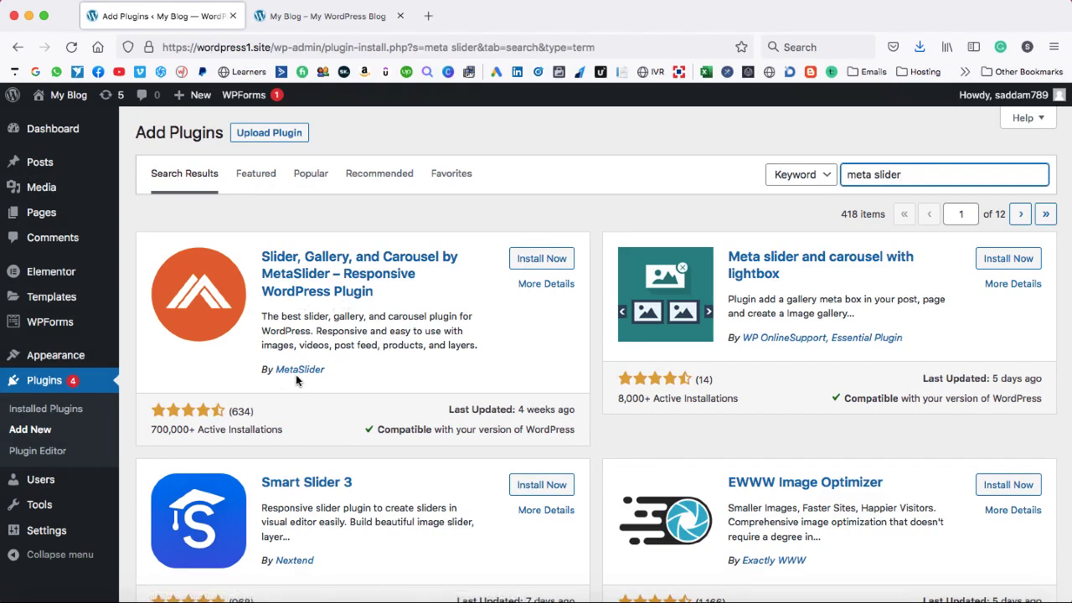
Install and activate the "Slider, Gallery, and Carousel by MetaSlider" plugin
click(154, 429)
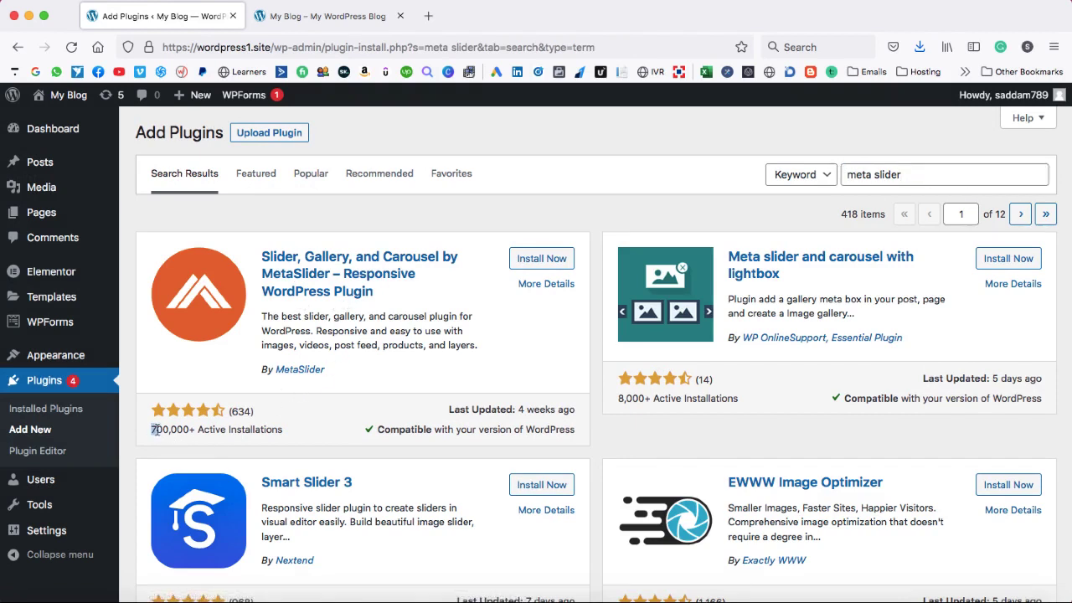
drag(154, 429, 282, 431)
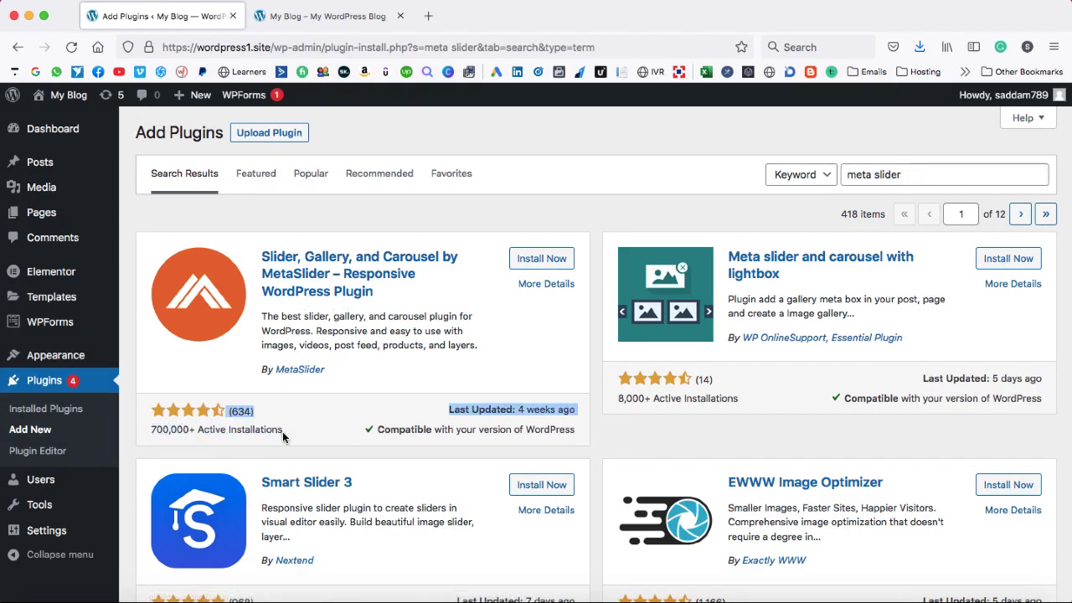
click(283, 431)
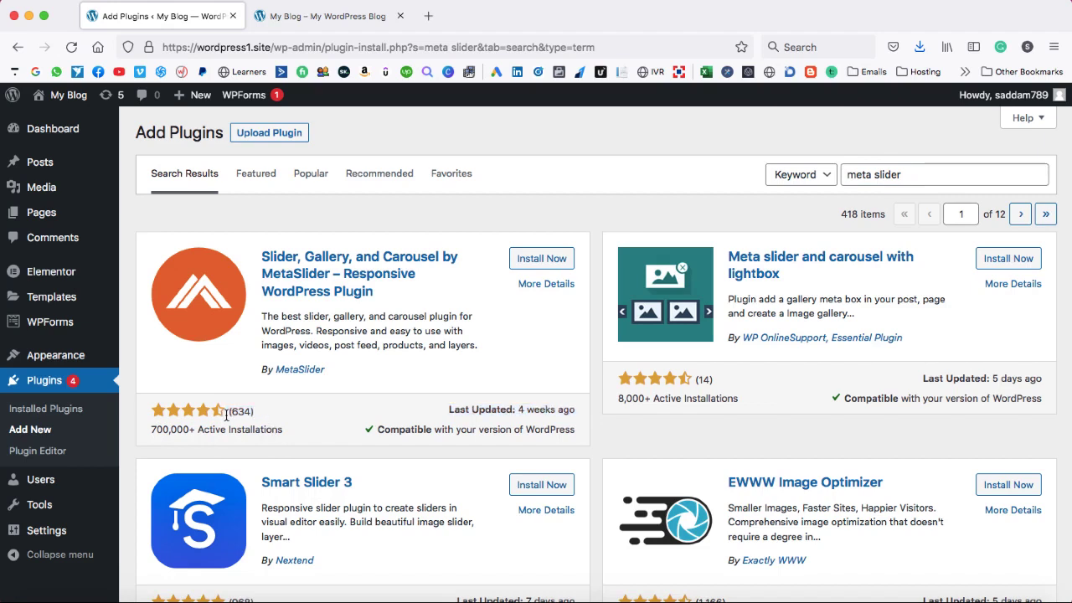
click(546, 261)
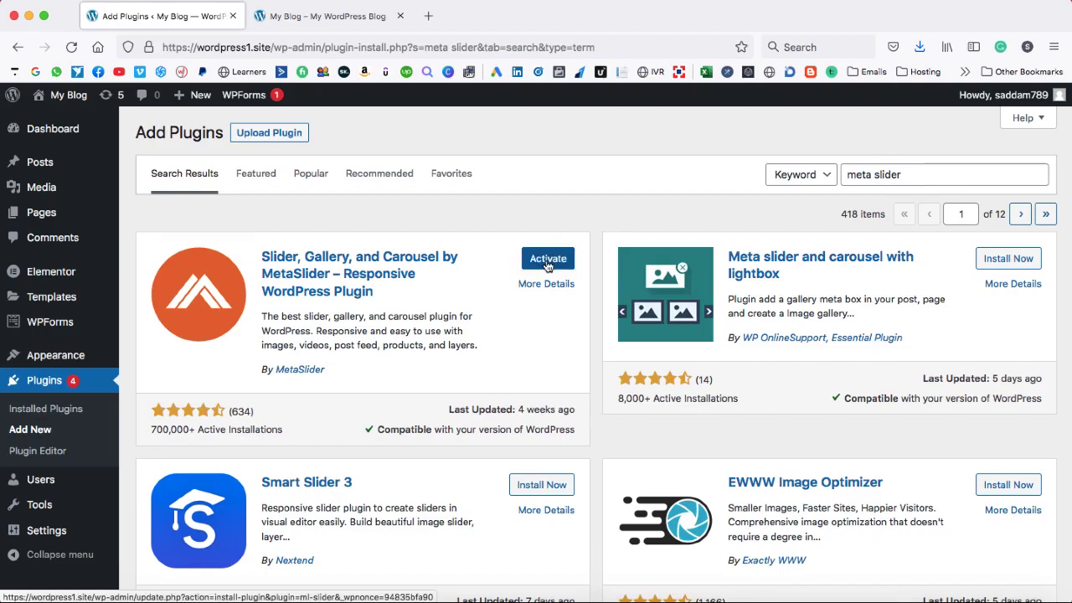
click(544, 260)
Create a blank slideshow in MetaSlider, agreeing to the diagnostic data sharing and dismissing the add-a-slide tip
scroll(320, 334, down, 5)
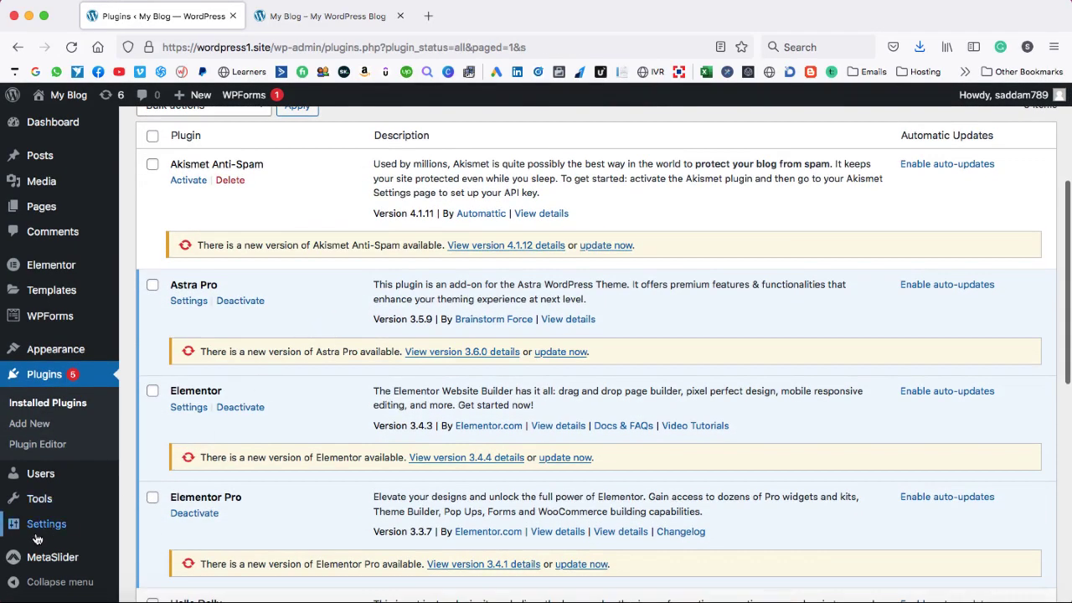
mouse_move(47, 560)
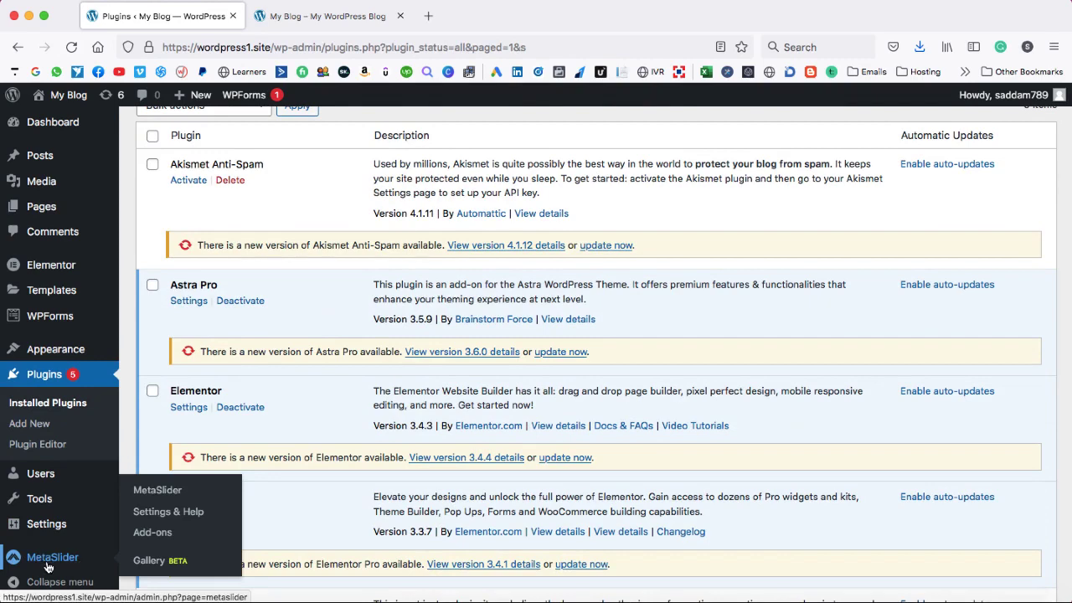
click(47, 560)
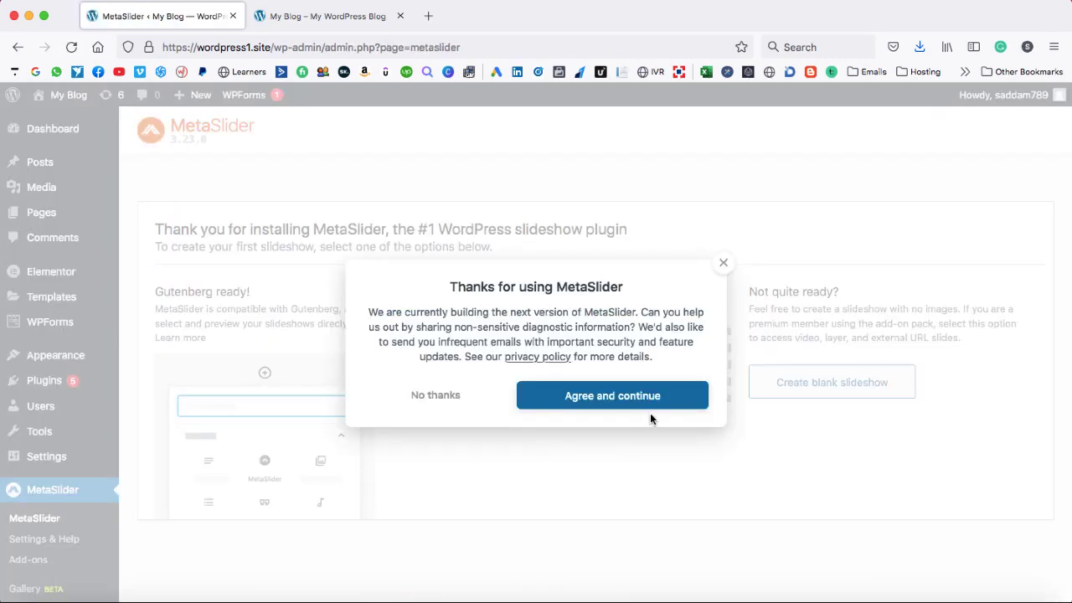
click(618, 400)
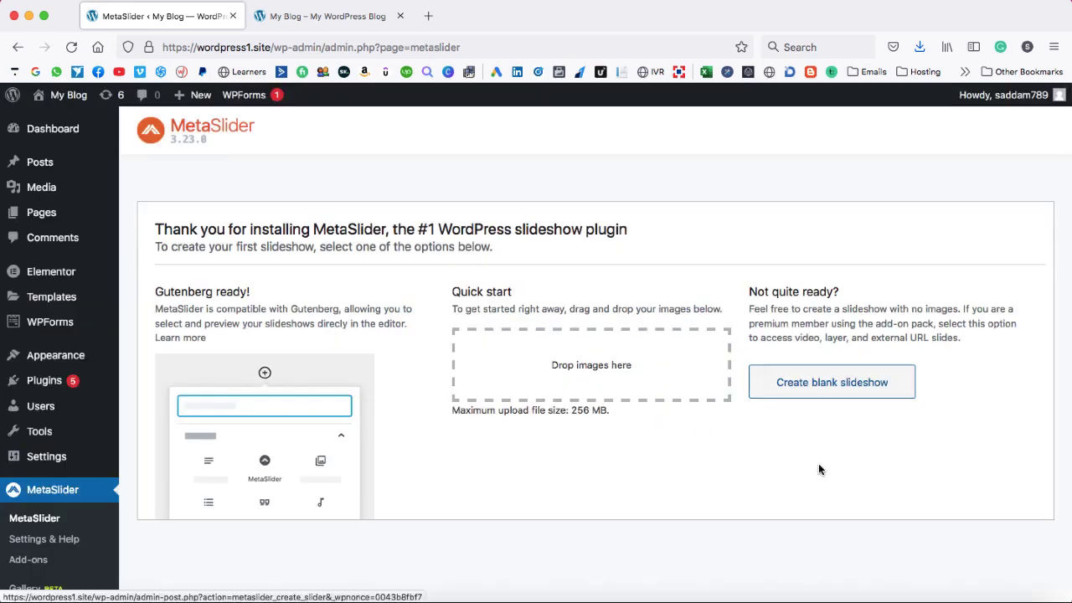
click(829, 384)
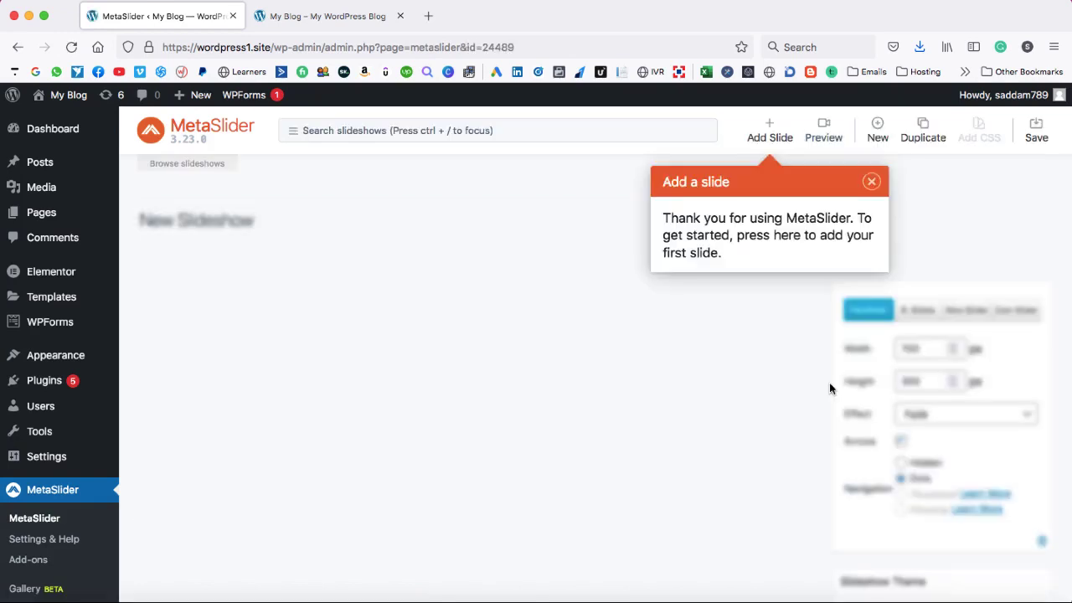
click(870, 183)
Set the new slideshow's width to 1920 px and its height to 700 px
scroll(987, 392, down, 2)
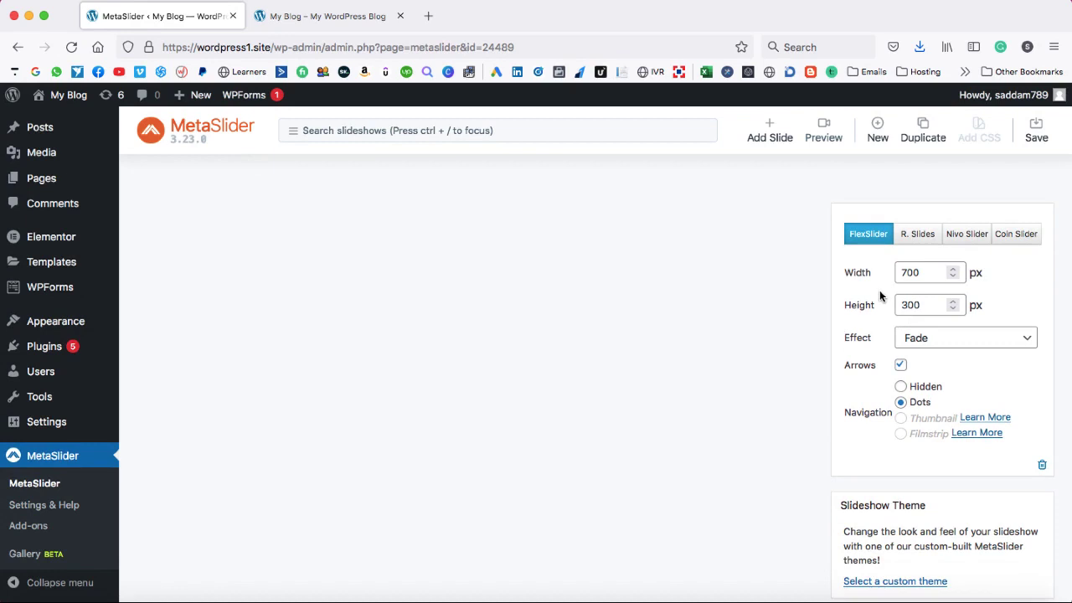
double_click(932, 272)
text(1920)
double_click(896, 305)
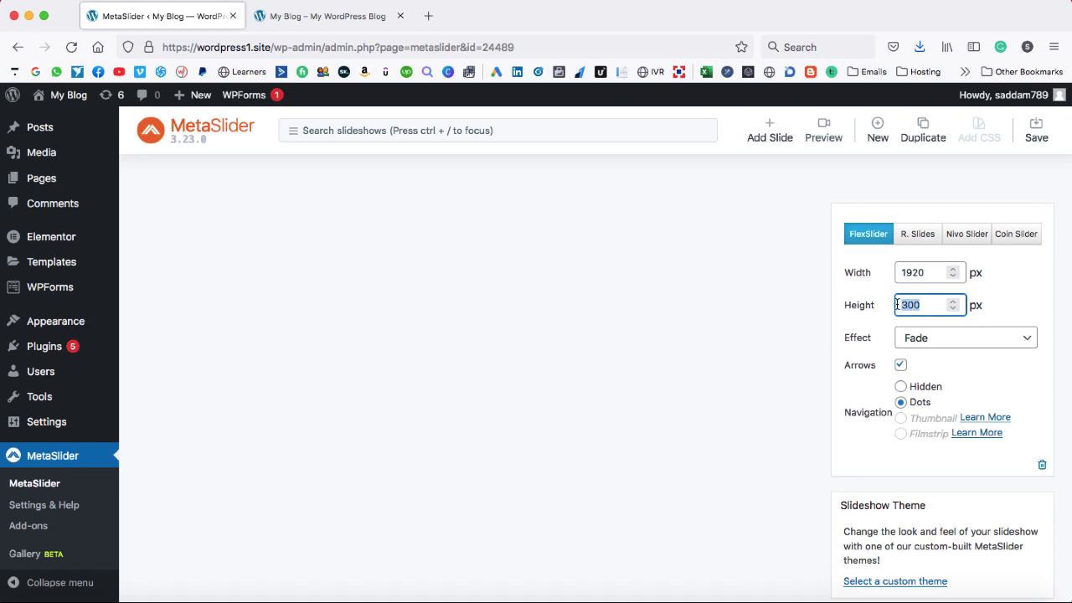
text(700)
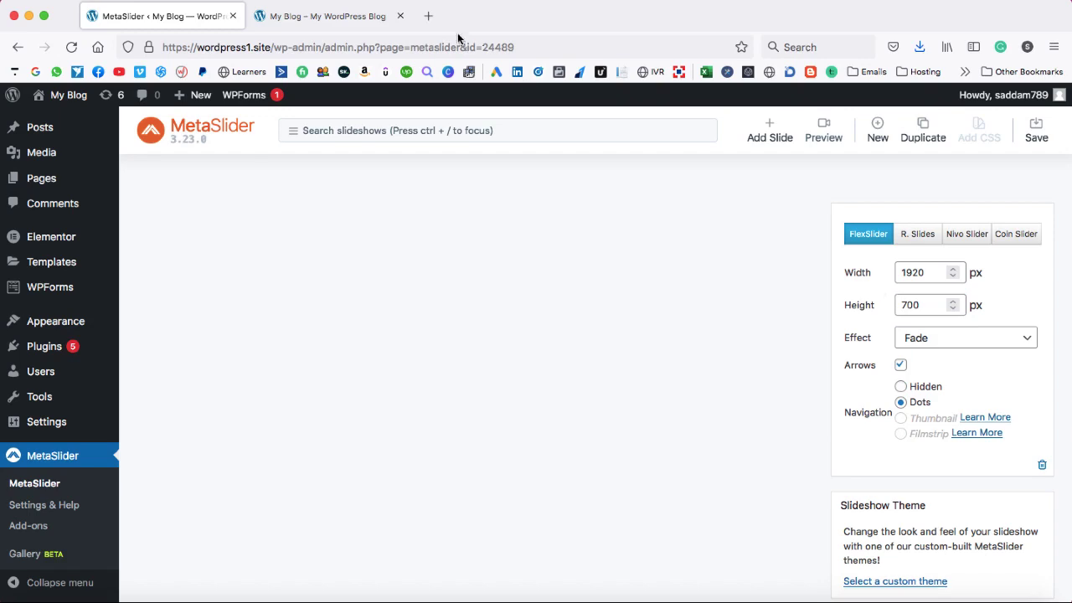
Open freepik.com in a new browser tab and search its resources for "digital marketing"
click(427, 16)
text(freepik.com/)
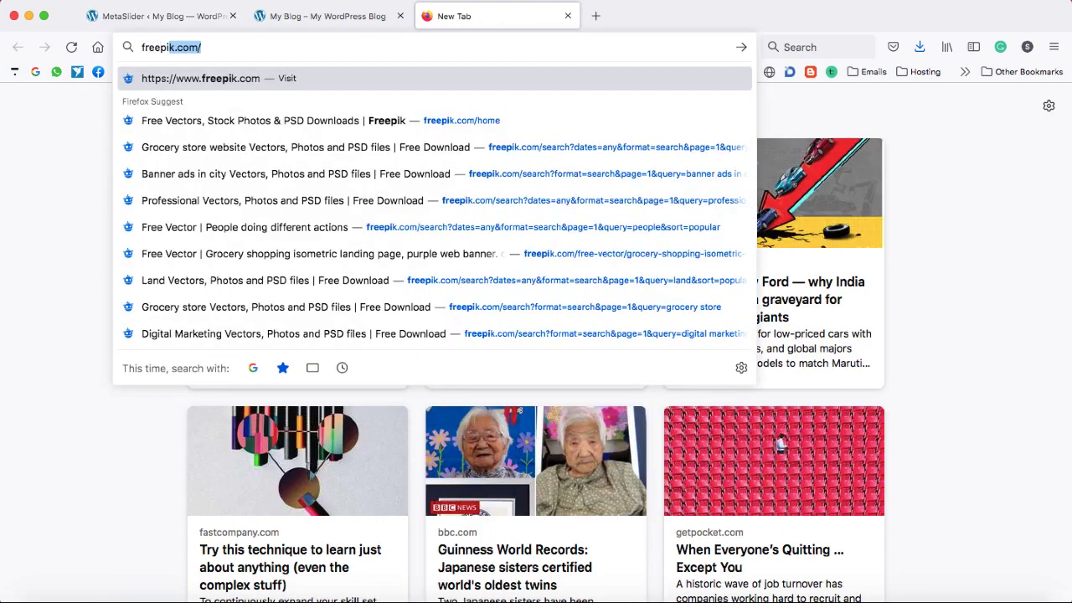
key(Return)
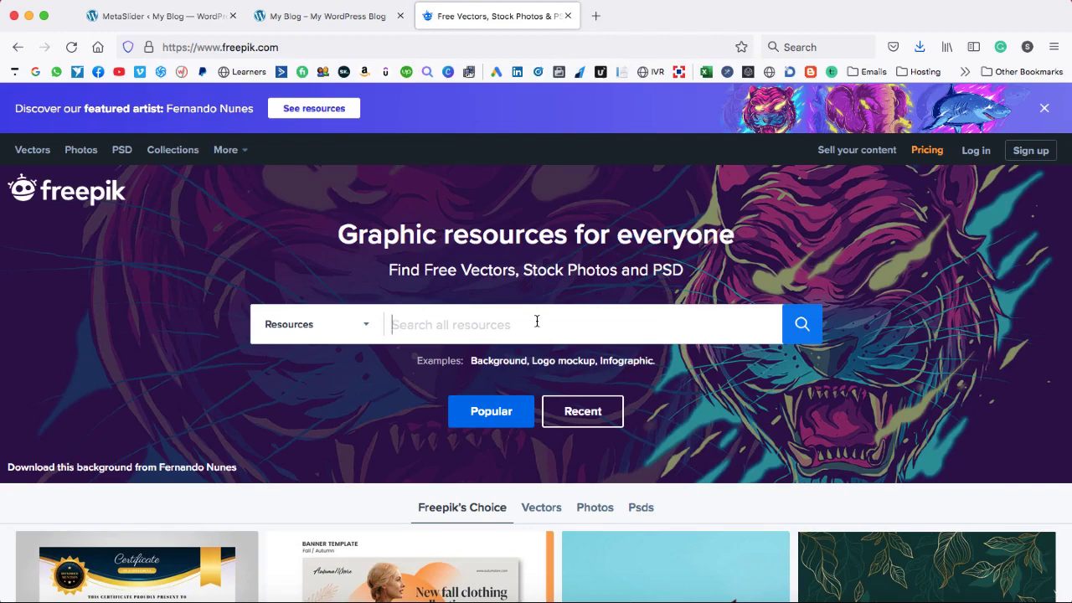
text(digital)
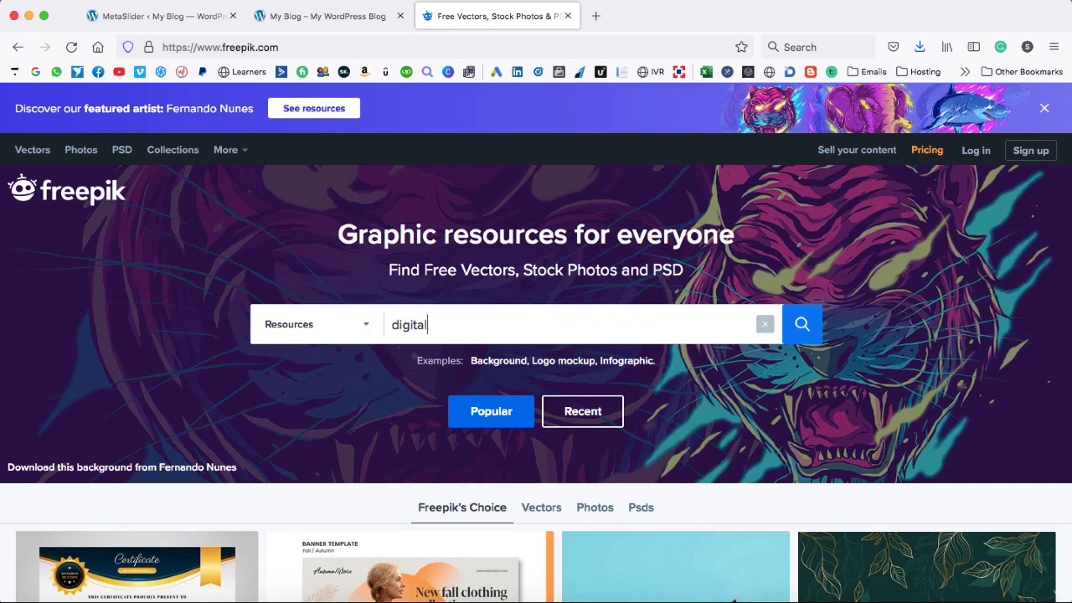
text( marketing)
key(Return)
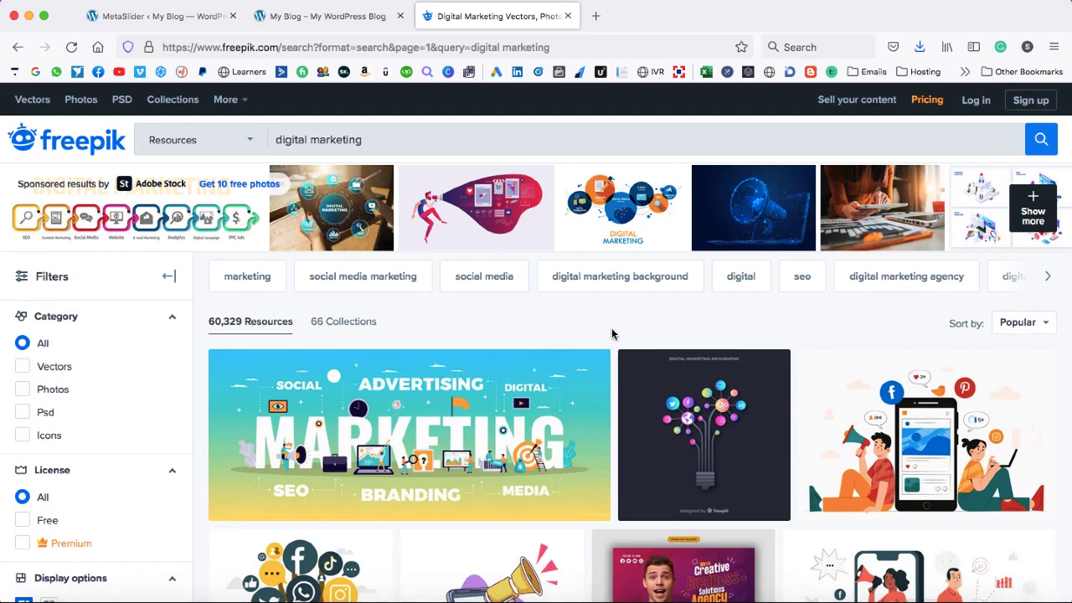
Limit the results to free resources and open the vector "Digital marketing concept with online advertising and media symbols flat"
scroll(611, 333, down, 3)
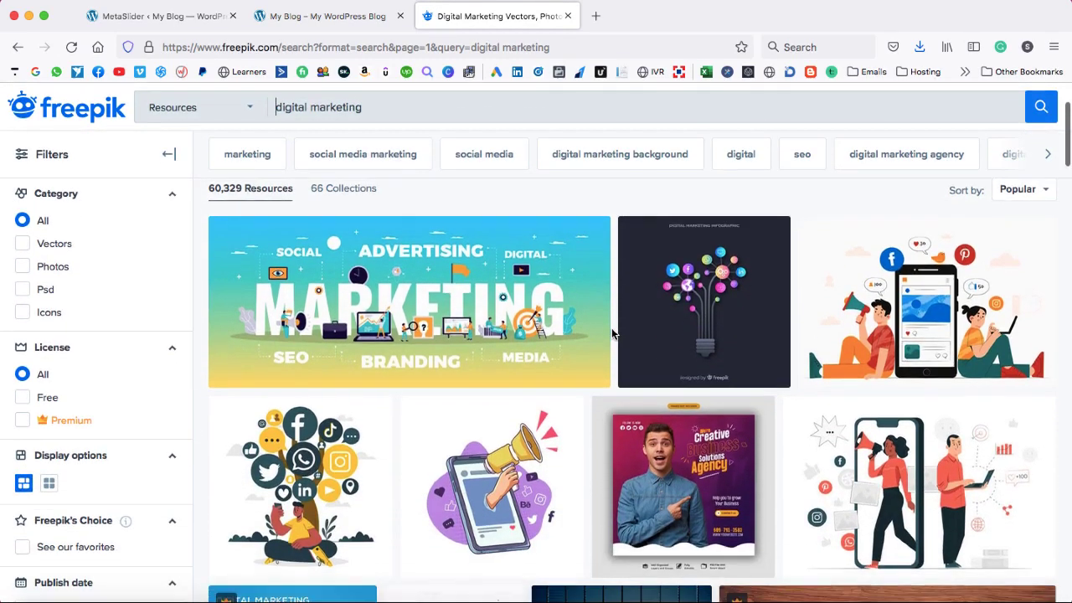
click(23, 399)
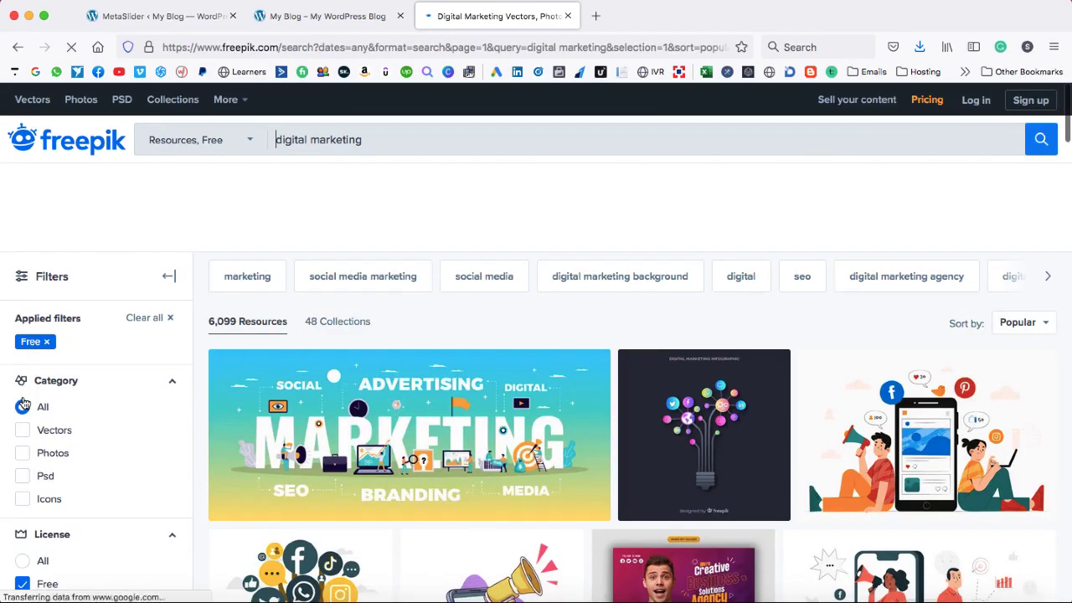
scroll(339, 293, down, 2)
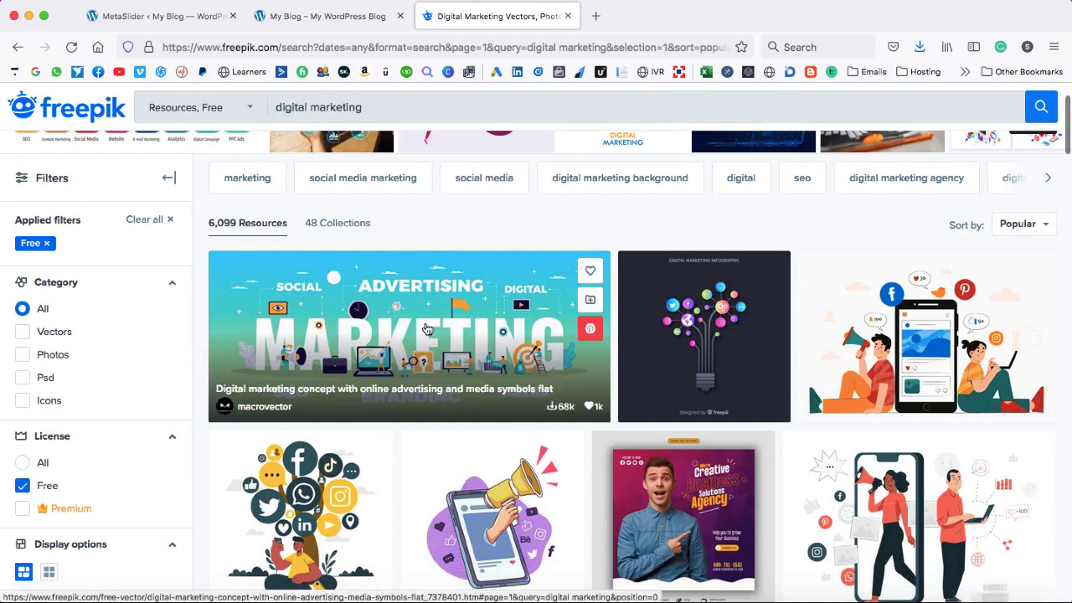
click(428, 331)
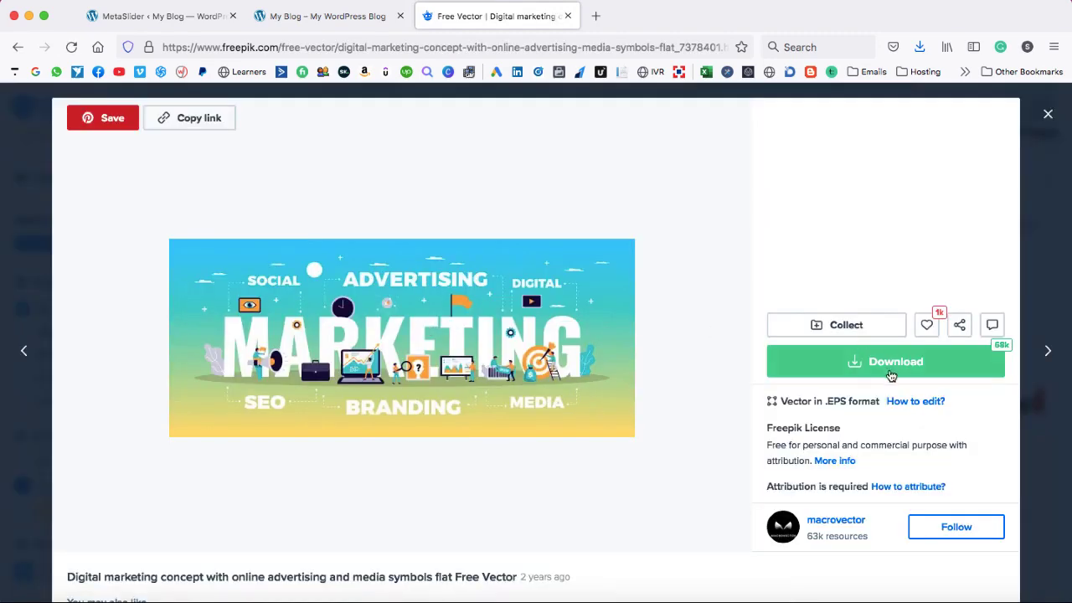
Download the vector for free as a ZIP archive, saving it in folder 1 on the Desktop
click(886, 374)
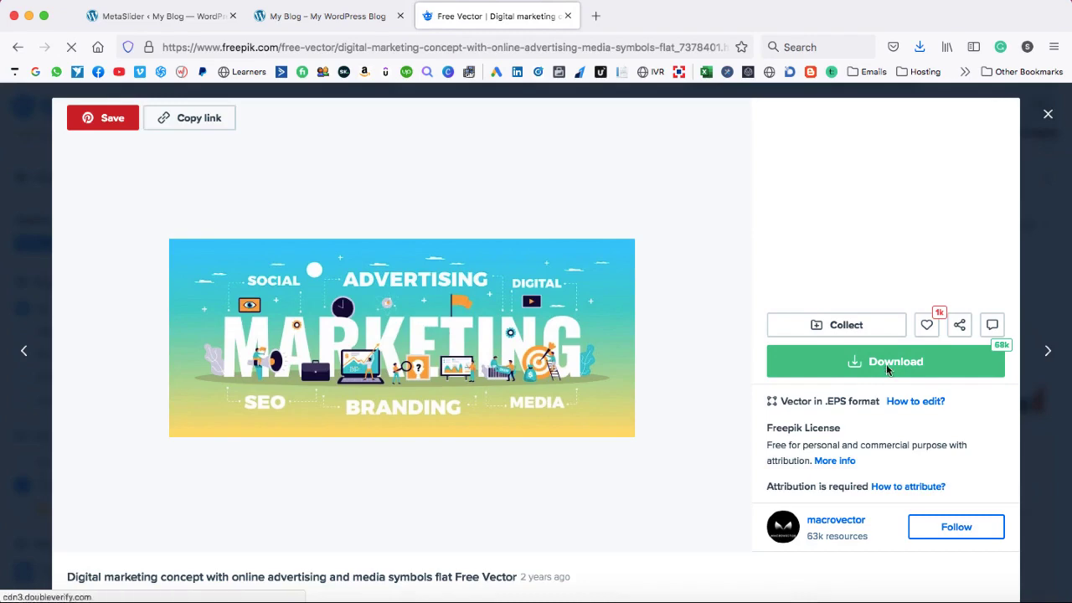
click(887, 525)
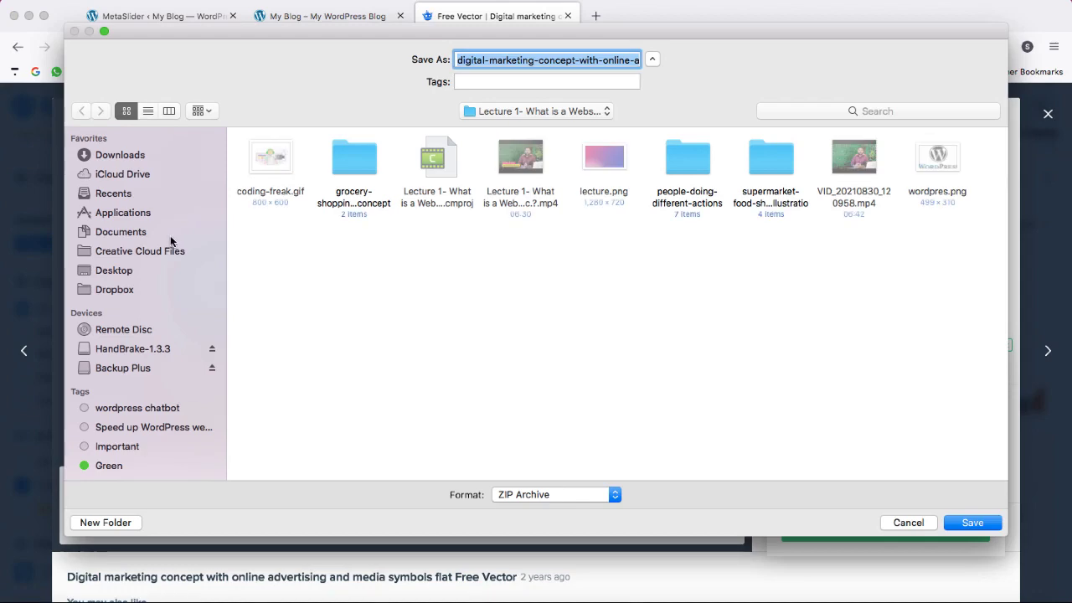
click(118, 270)
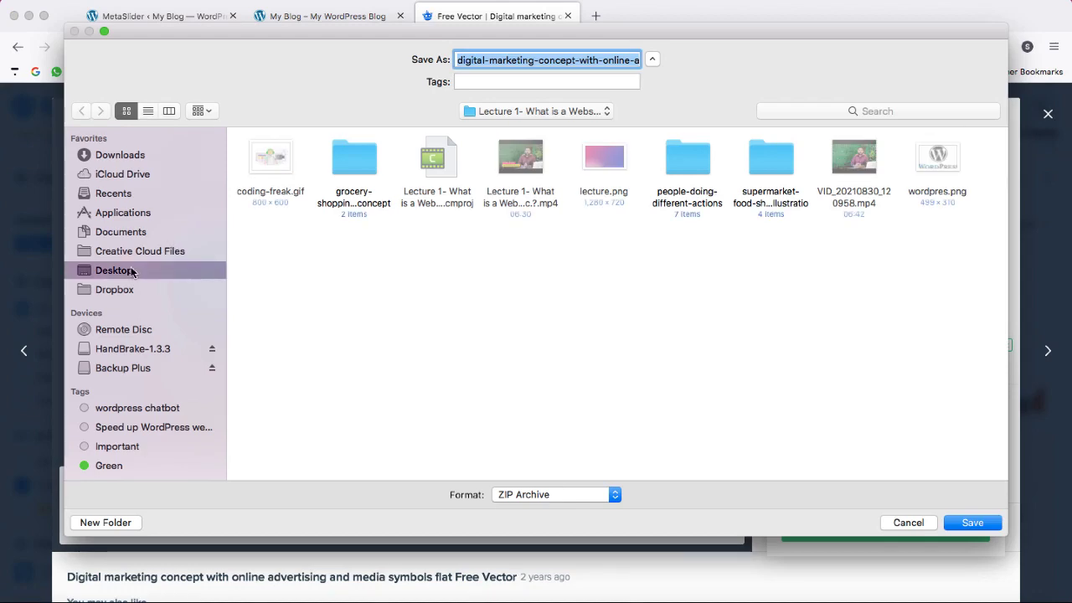
double_click(359, 157)
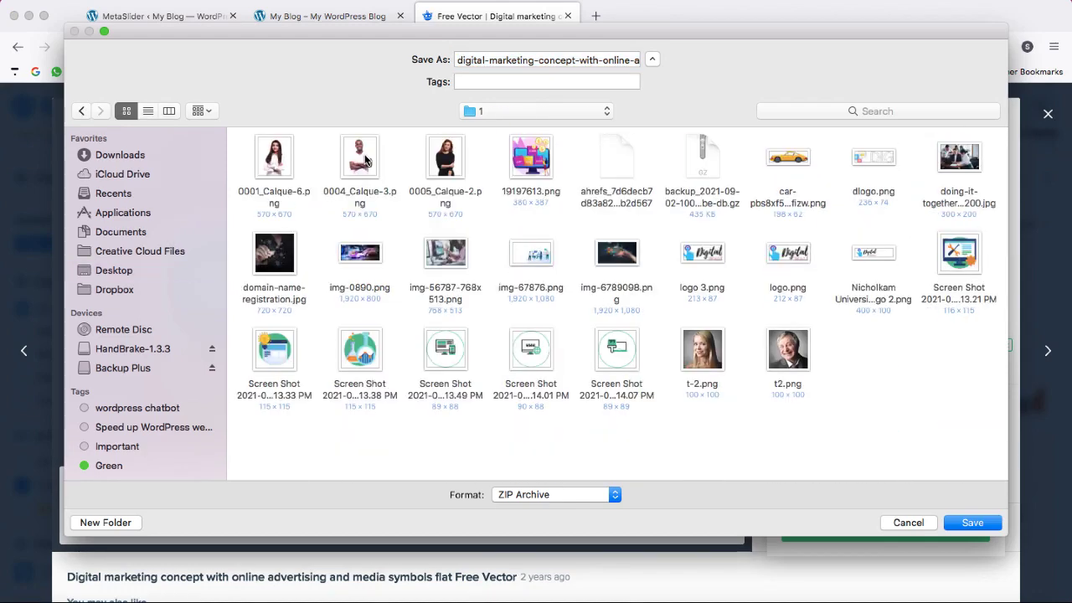
click(976, 527)
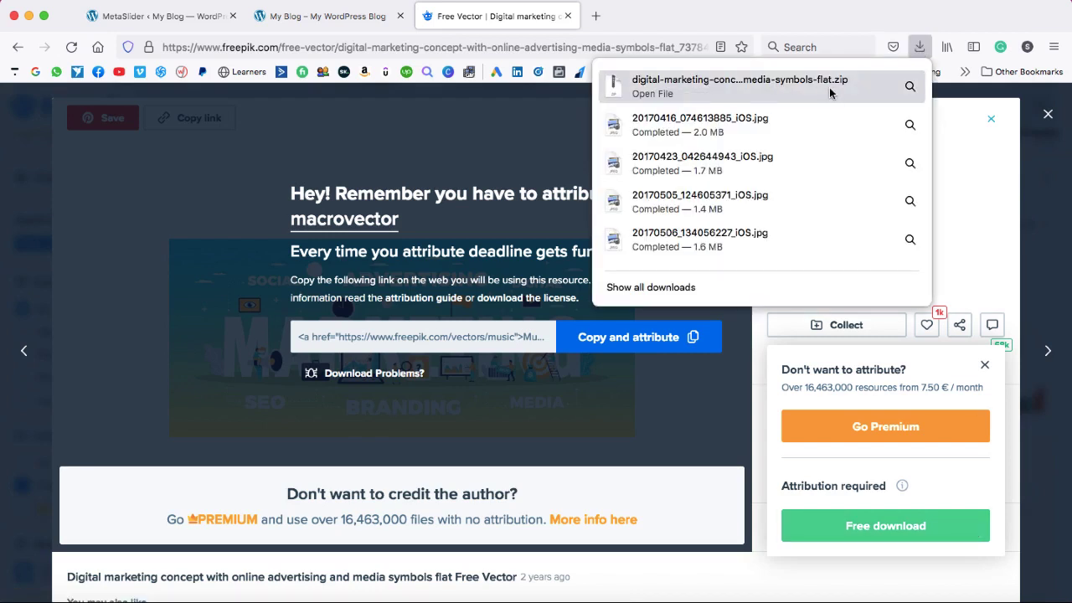
Extract the downloaded ZIP archive in Finder and open the image 31958.jpg from the extracted folder
click(910, 87)
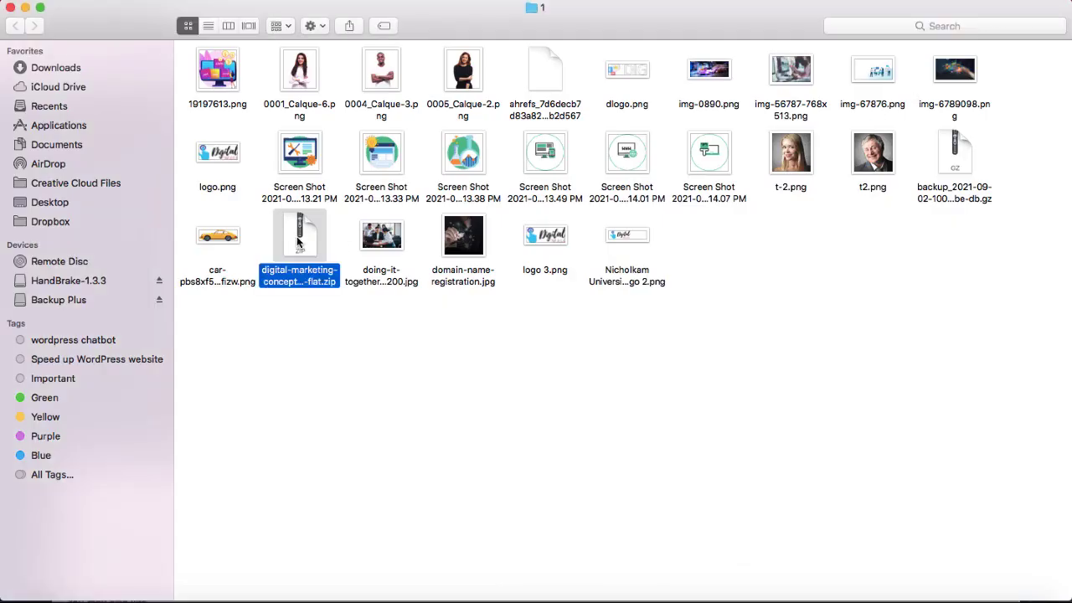
double_click(298, 239)
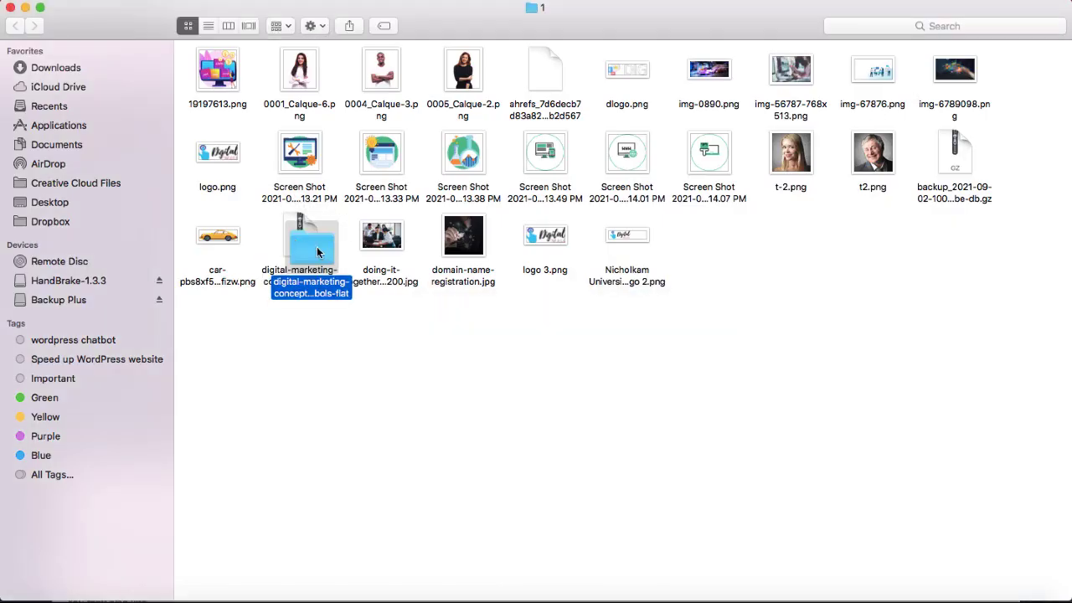
drag(318, 251, 742, 242)
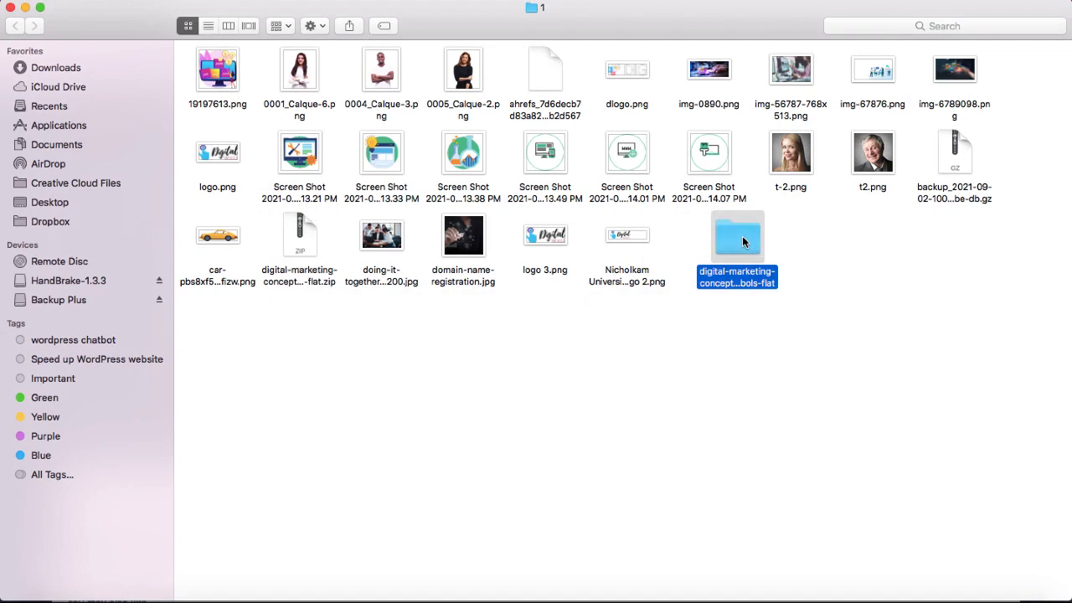
double_click(741, 239)
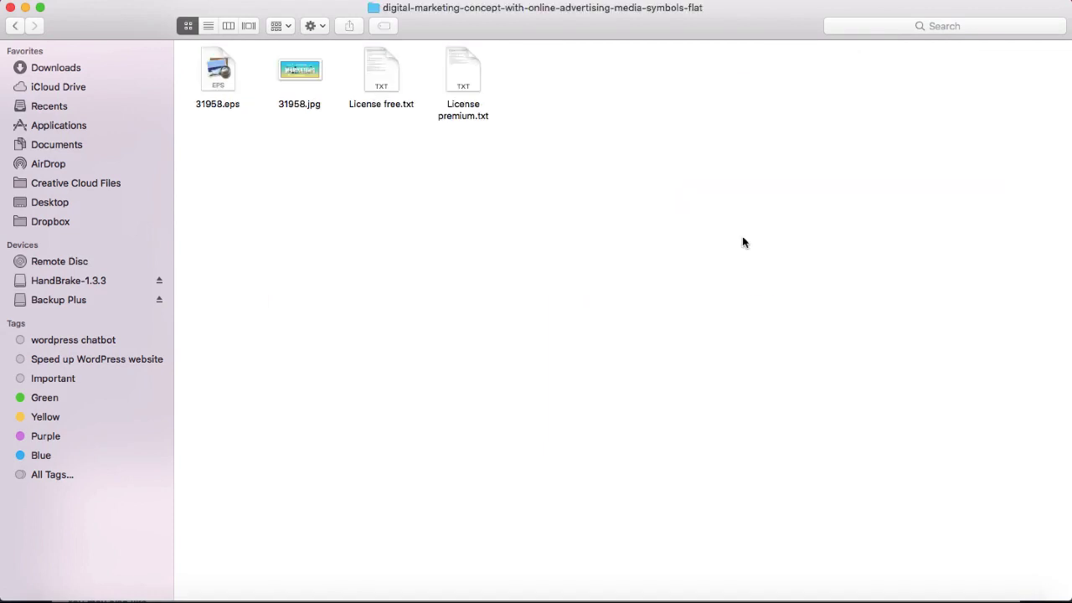
double_click(299, 71)
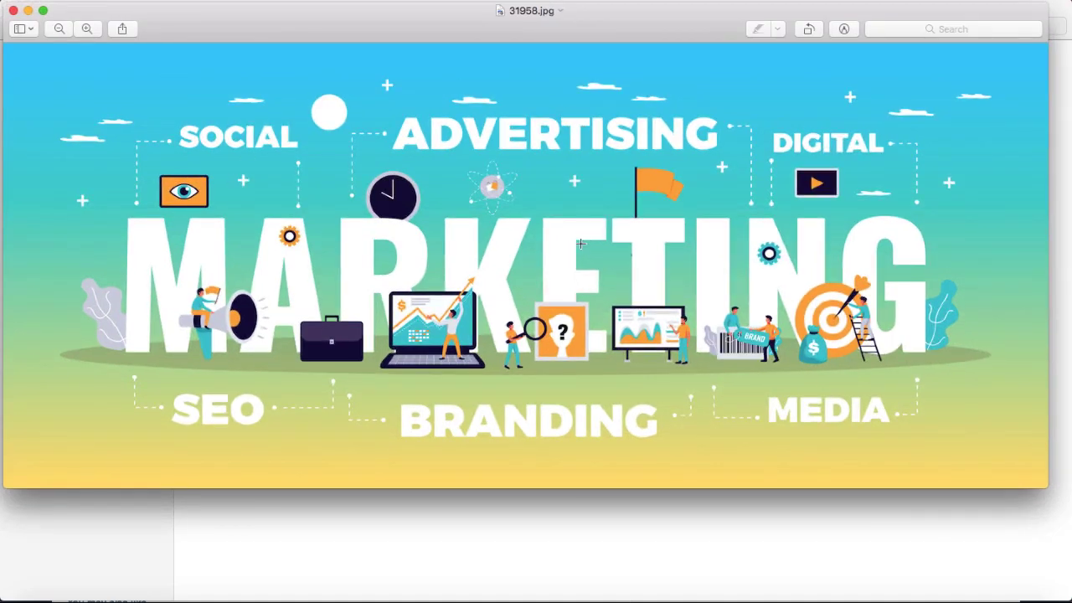
Scale the image 31958.jpg proportionally to a width of 1920 pixels and close it with the change kept
click(243, 0)
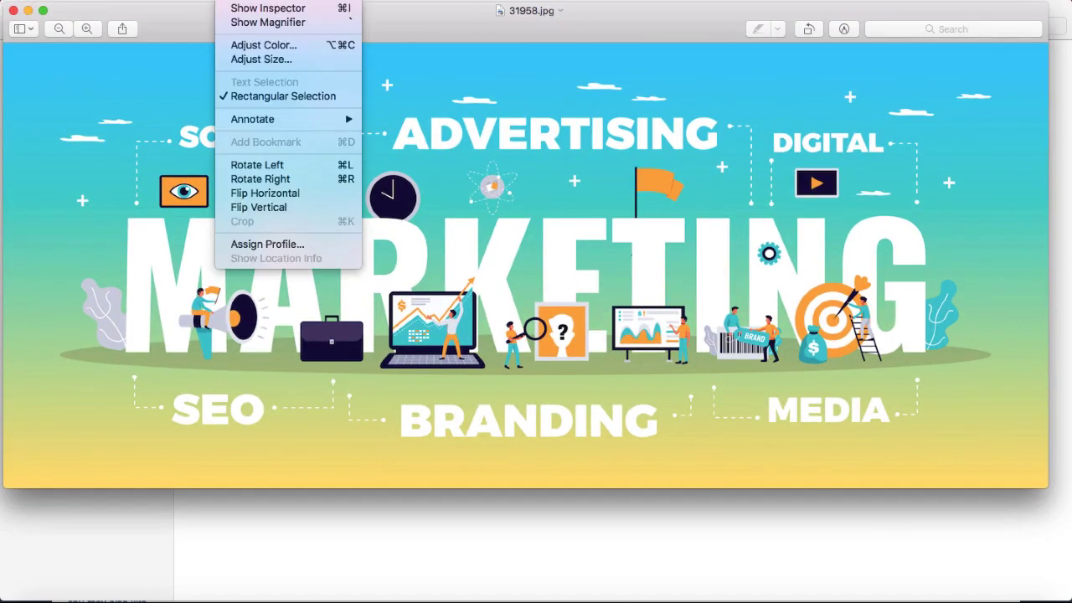
click(257, 60)
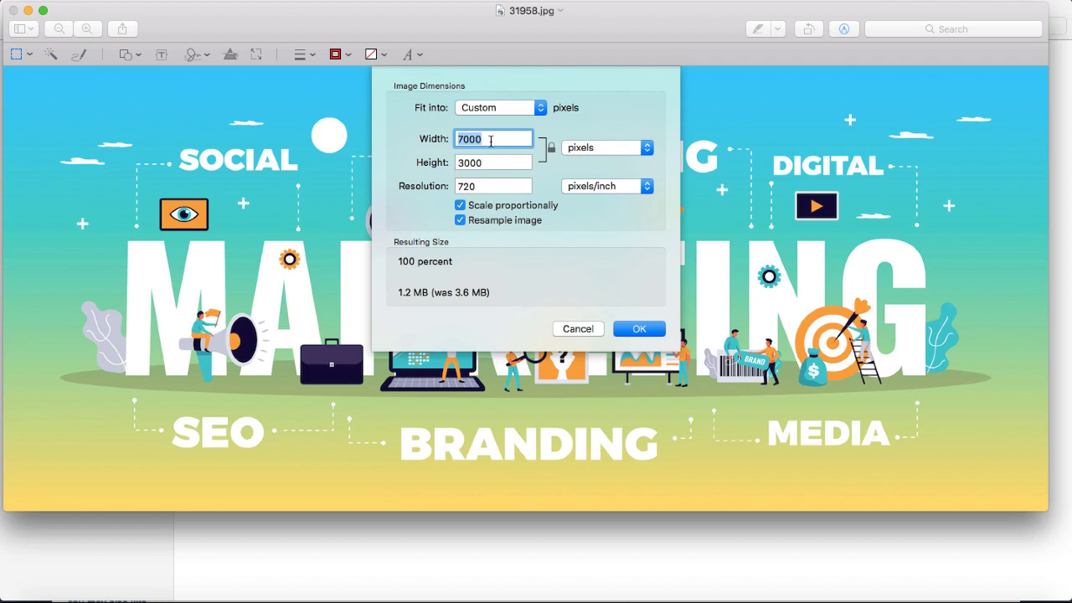
text(1920)
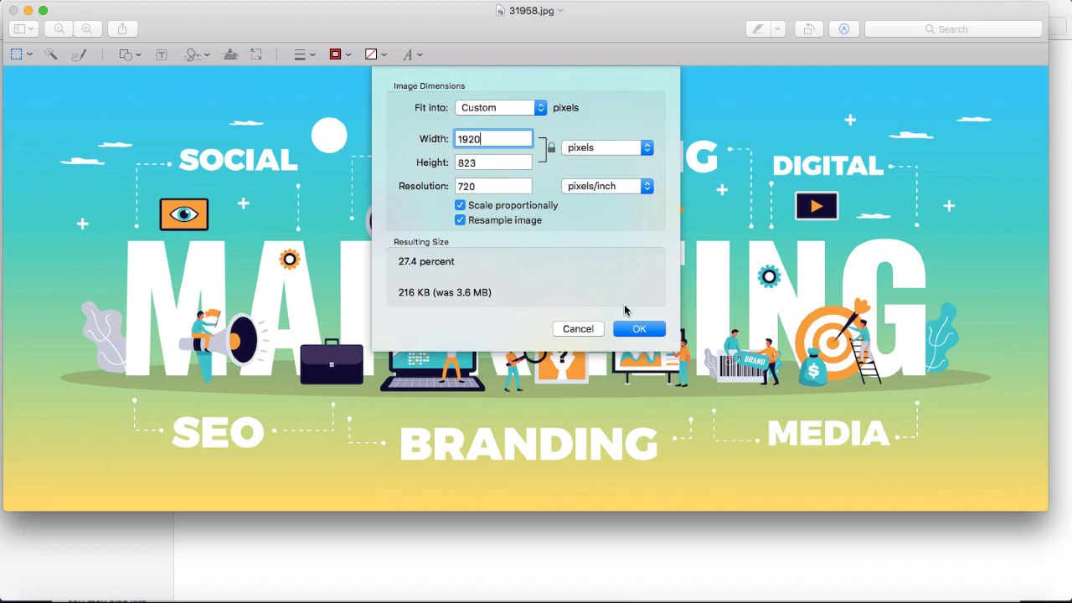
click(638, 329)
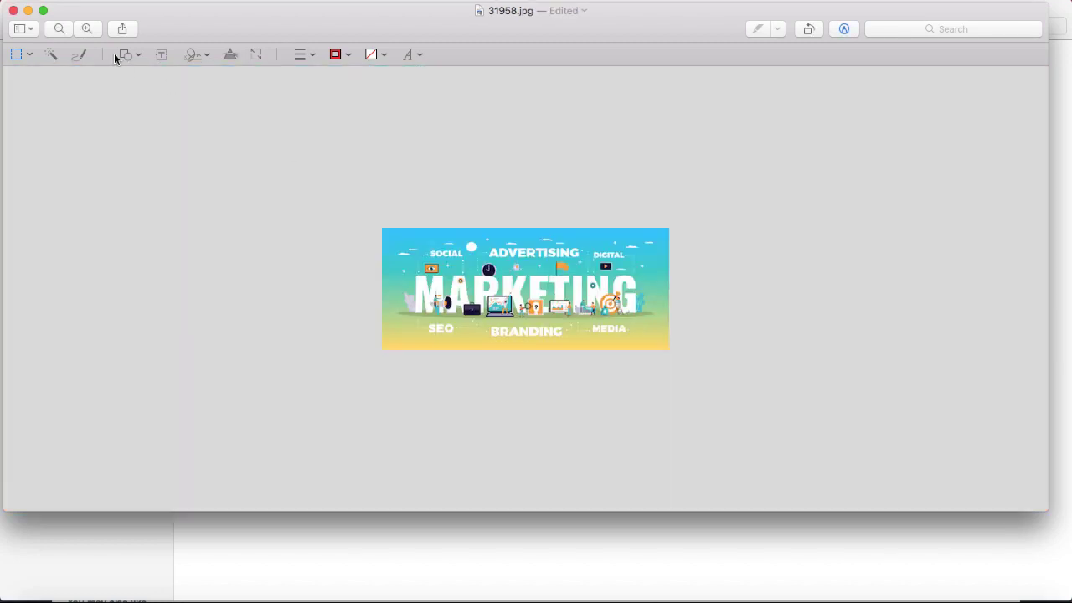
click(13, 13)
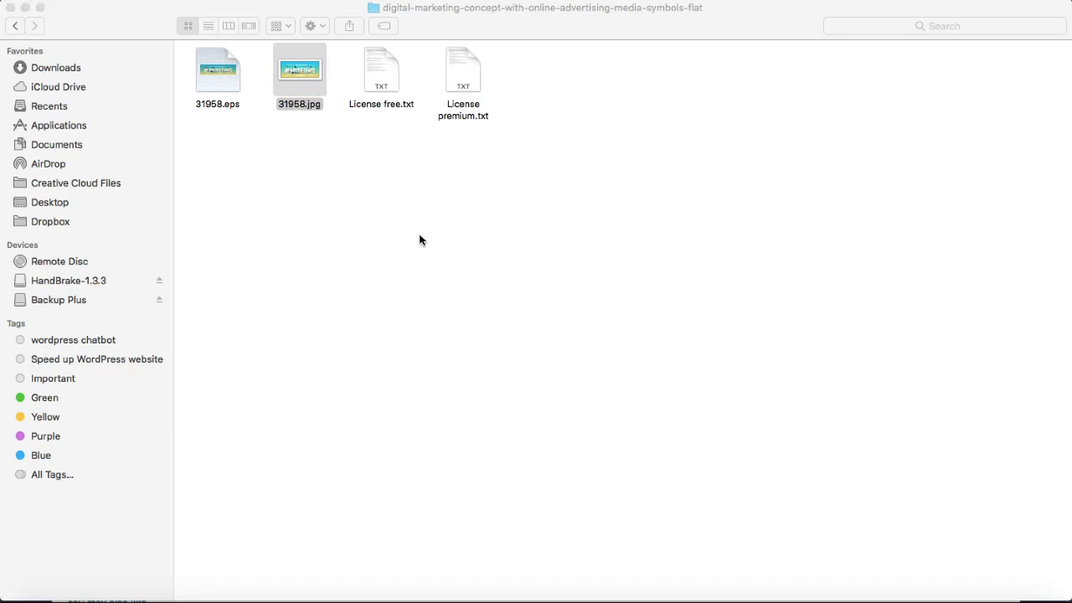
Reopen 31958.jpg from the extracted folder, check its pixel dimensions in the size settings, and close the image
double_click(298, 70)
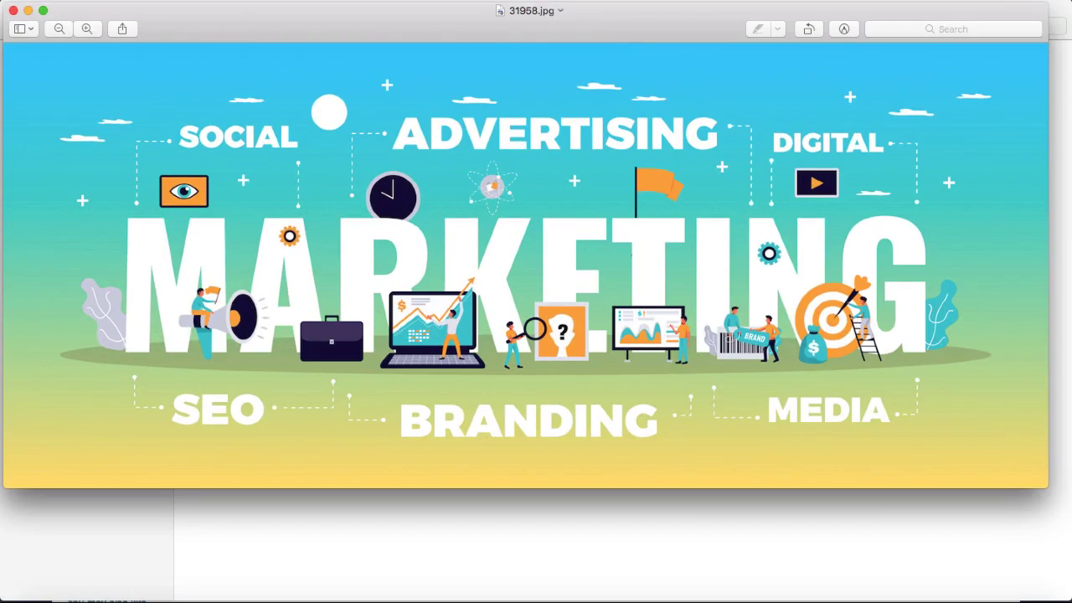
click(242, 0)
click(255, 59)
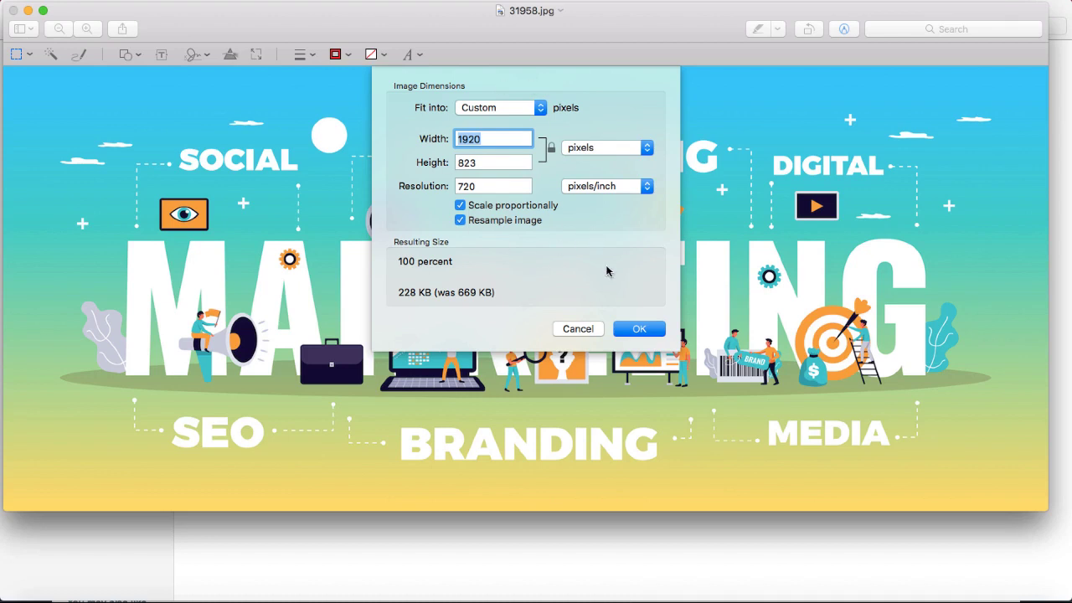
click(639, 329)
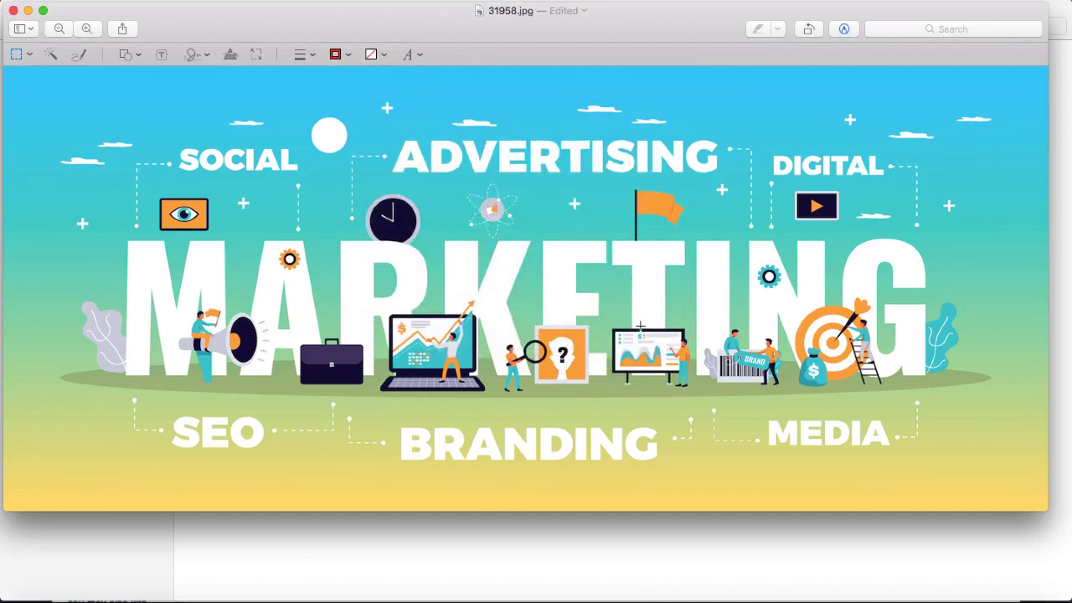
click(14, 10)
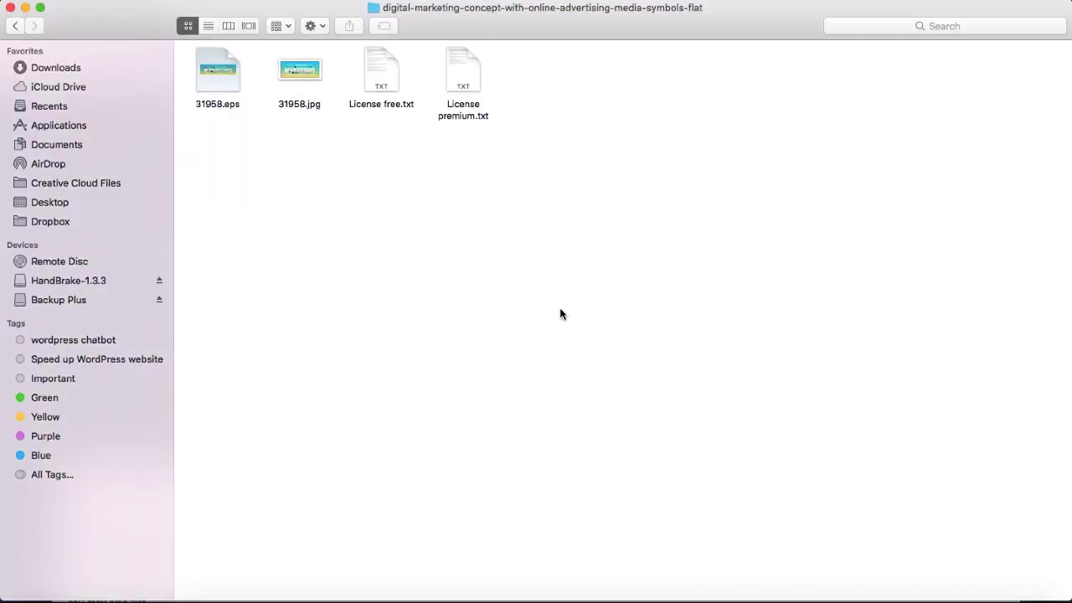
Switch to Firefox and open the ezgif.com home page in a new browser tab
click(694, 586)
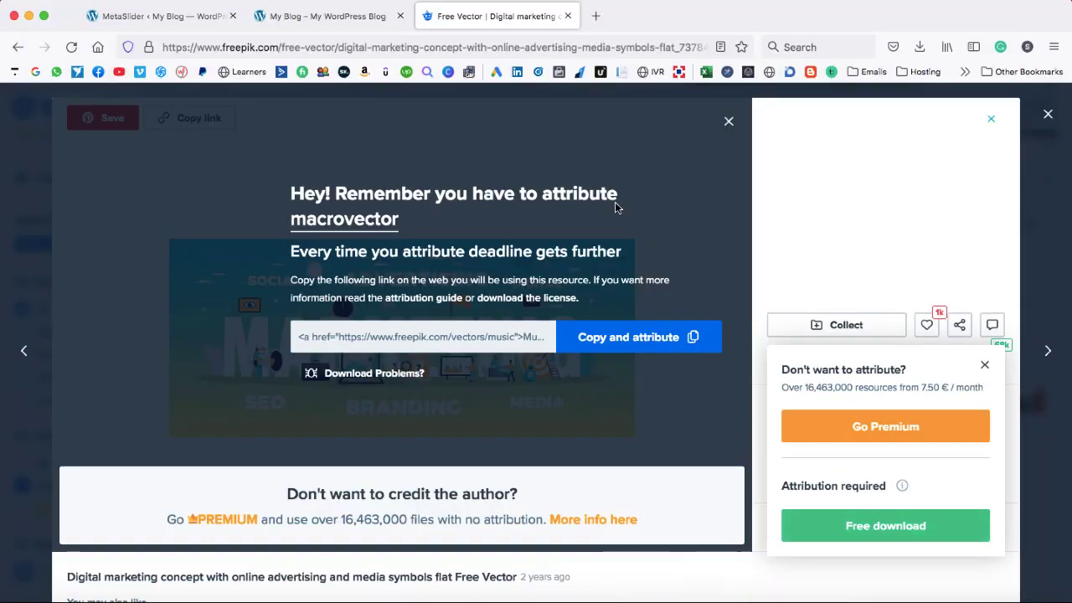
click(595, 16)
click(468, 72)
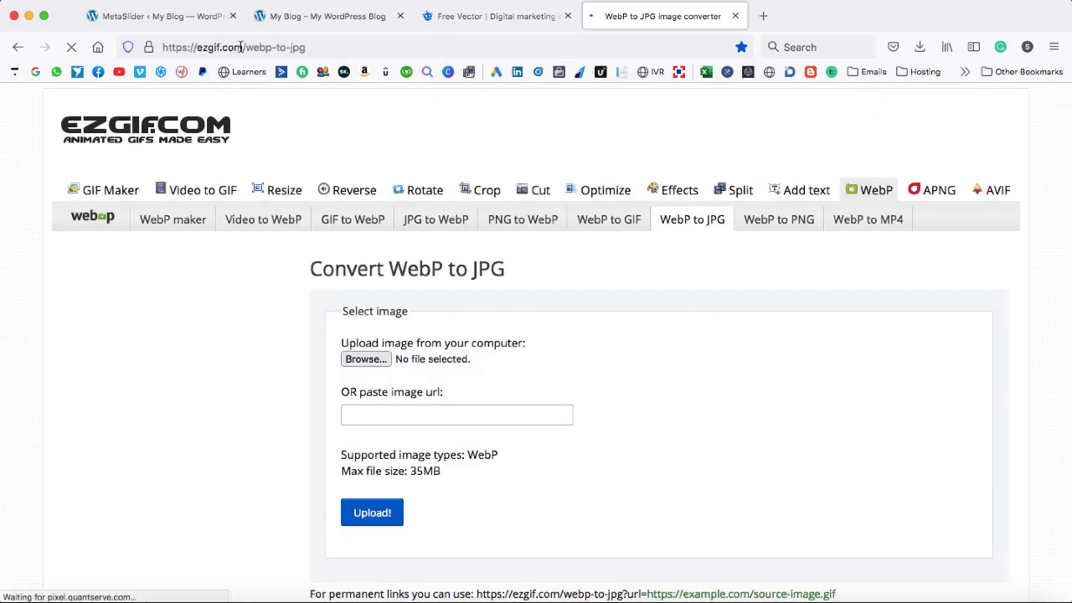
drag(241, 48, 316, 47)
key(BackSpace)
key(Return)
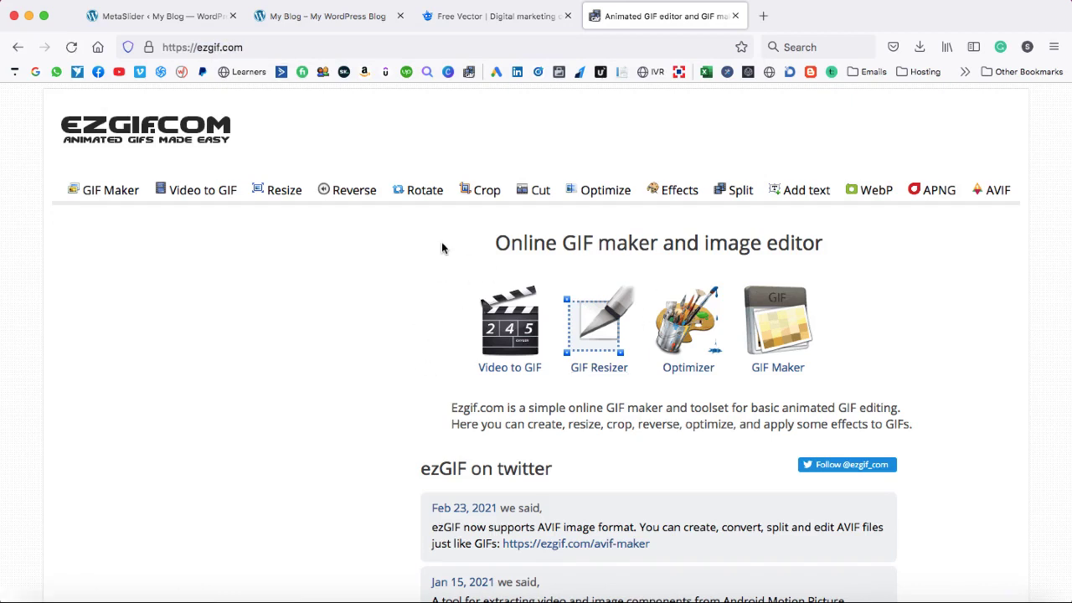
Upload 31958.jpg from the extracted digital marketing folder to ezgif's Resize tool
click(276, 205)
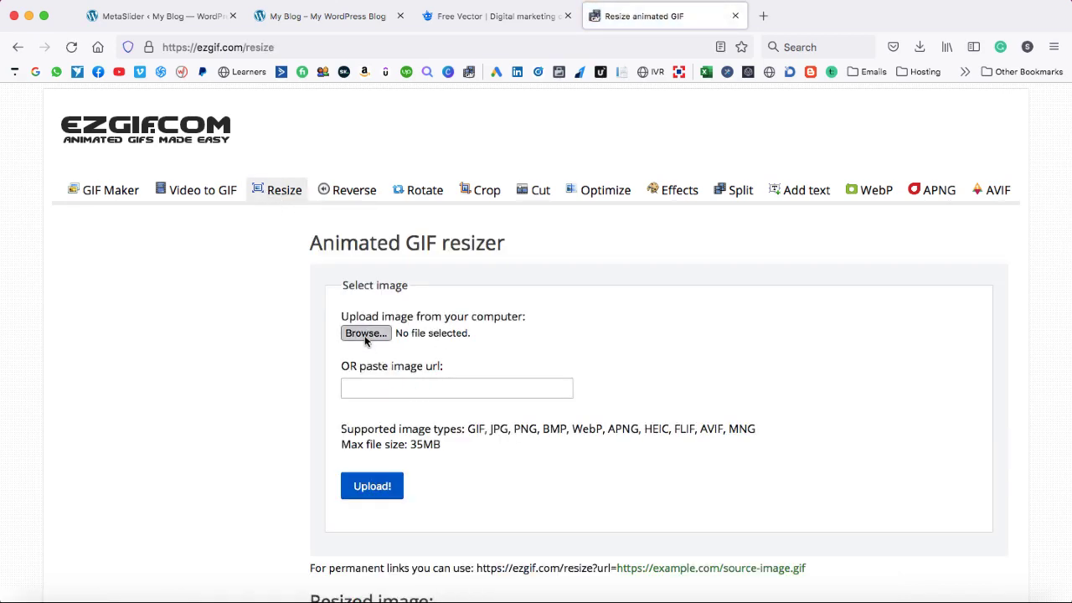
click(365, 334)
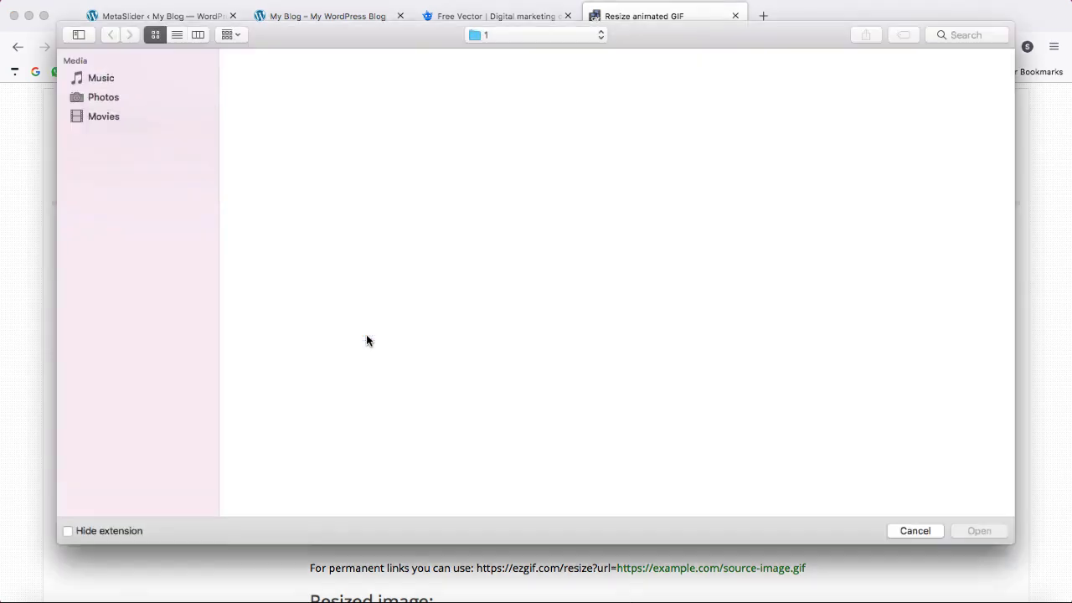
double_click(878, 84)
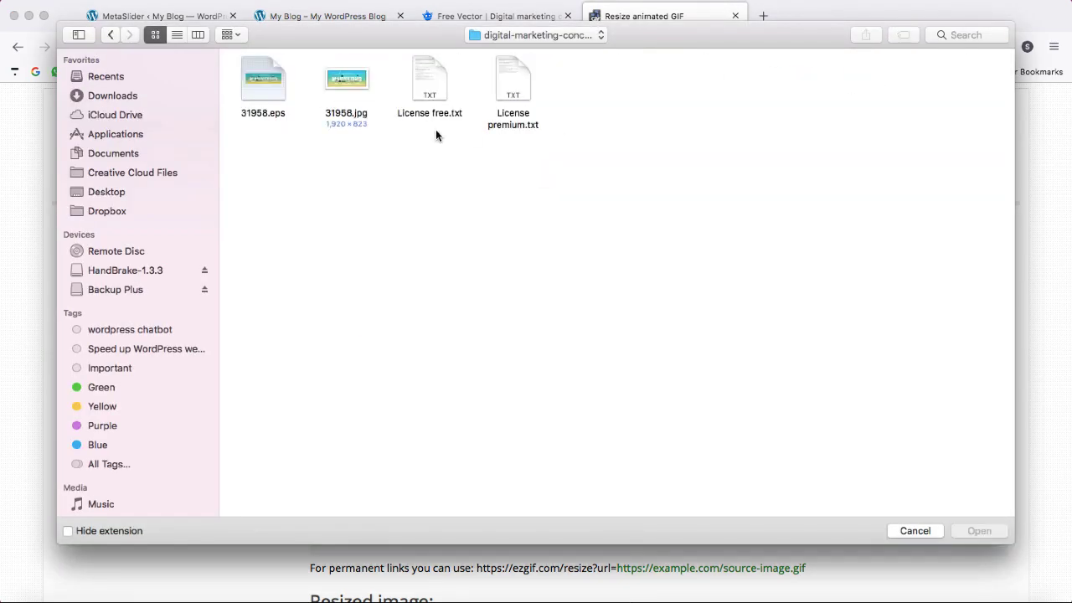
double_click(338, 82)
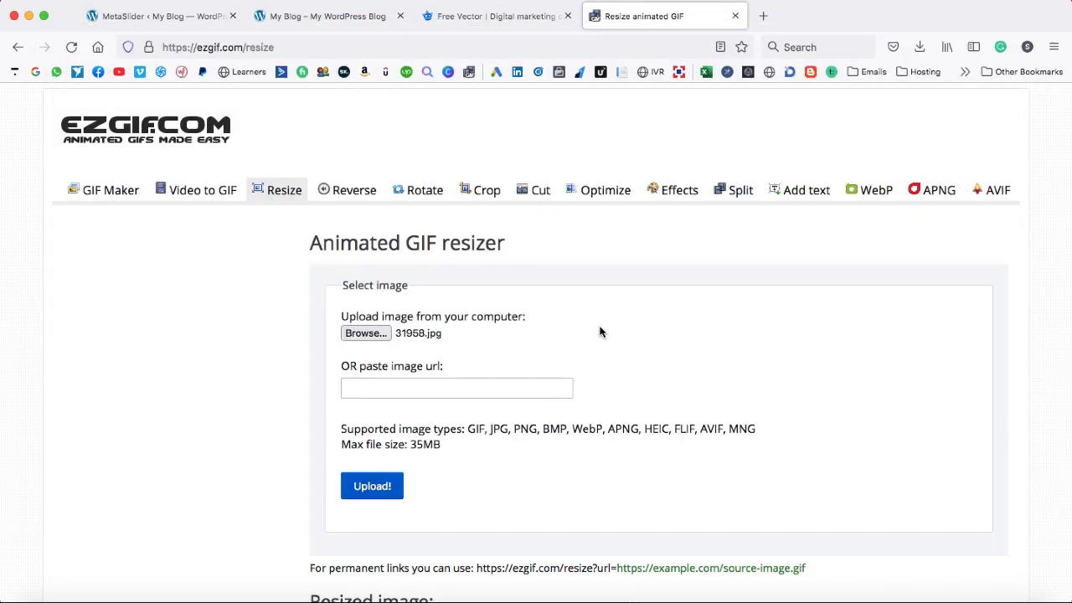
click(372, 487)
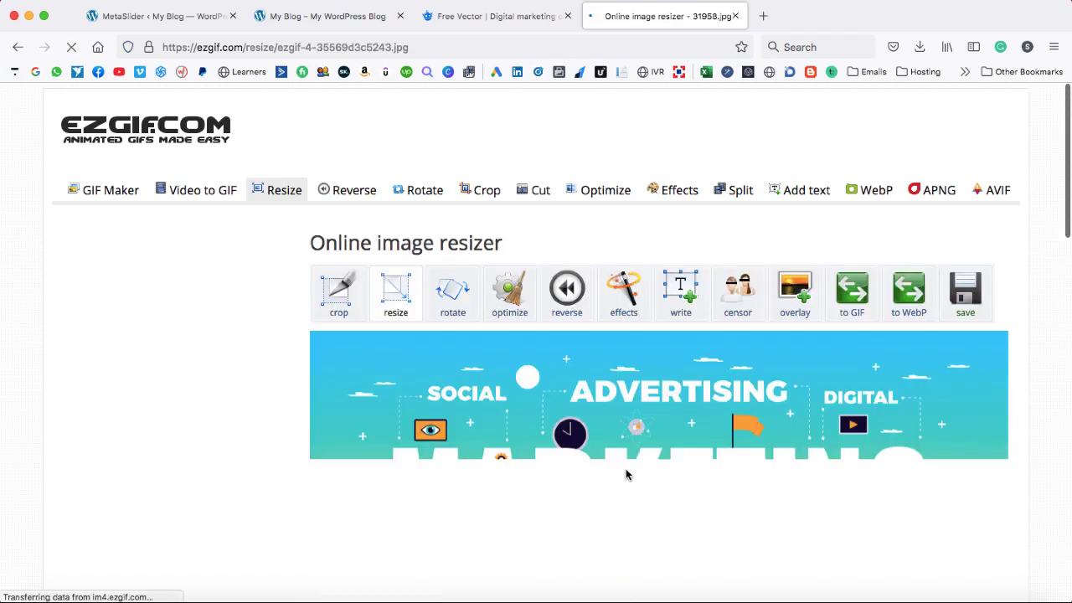
Look over the resize options for the uploaded banner and open the image in the Crop tool instead
scroll(626, 474, down, 2)
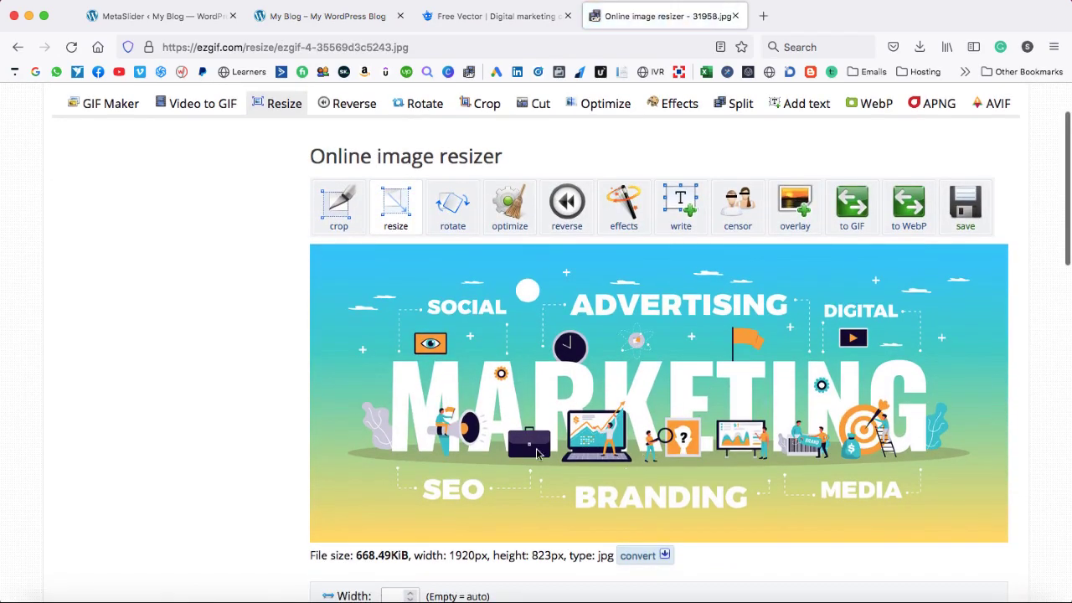
scroll(643, 399, down, 5)
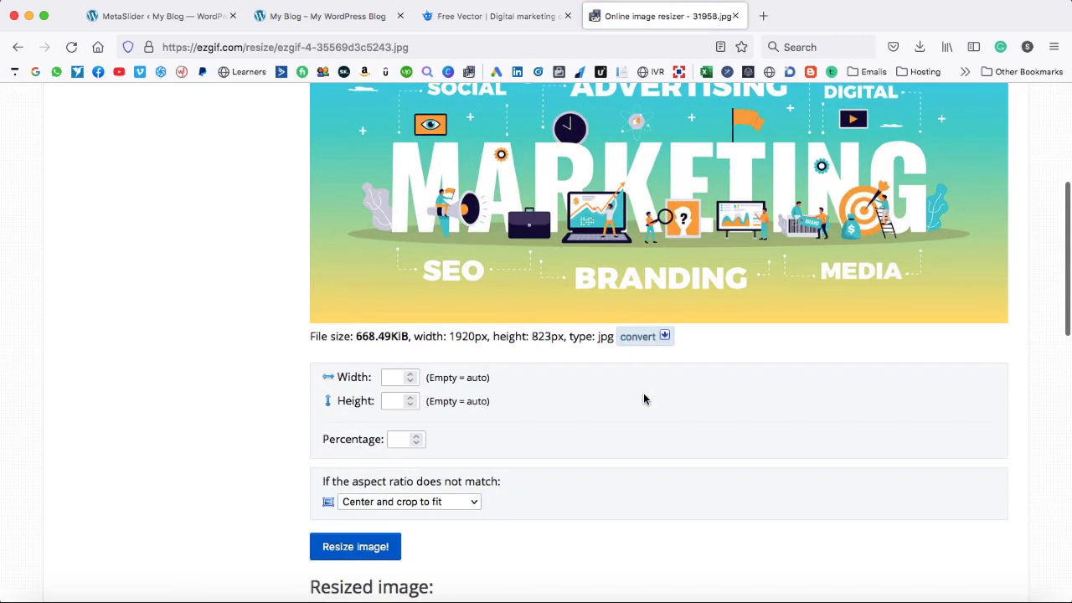
click(396, 378)
scroll(530, 407, up, 6)
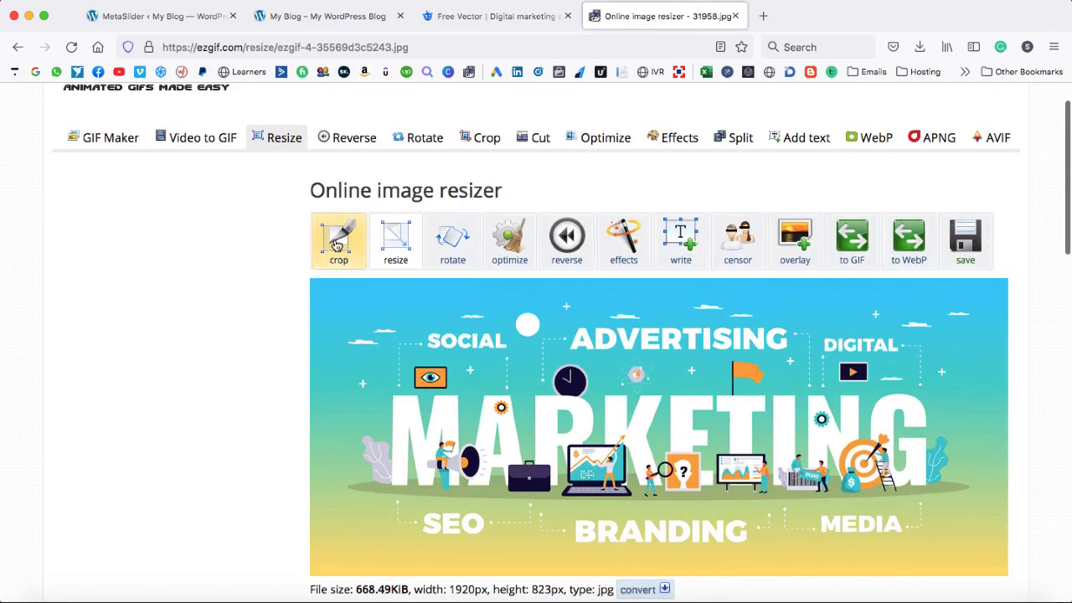
click(338, 257)
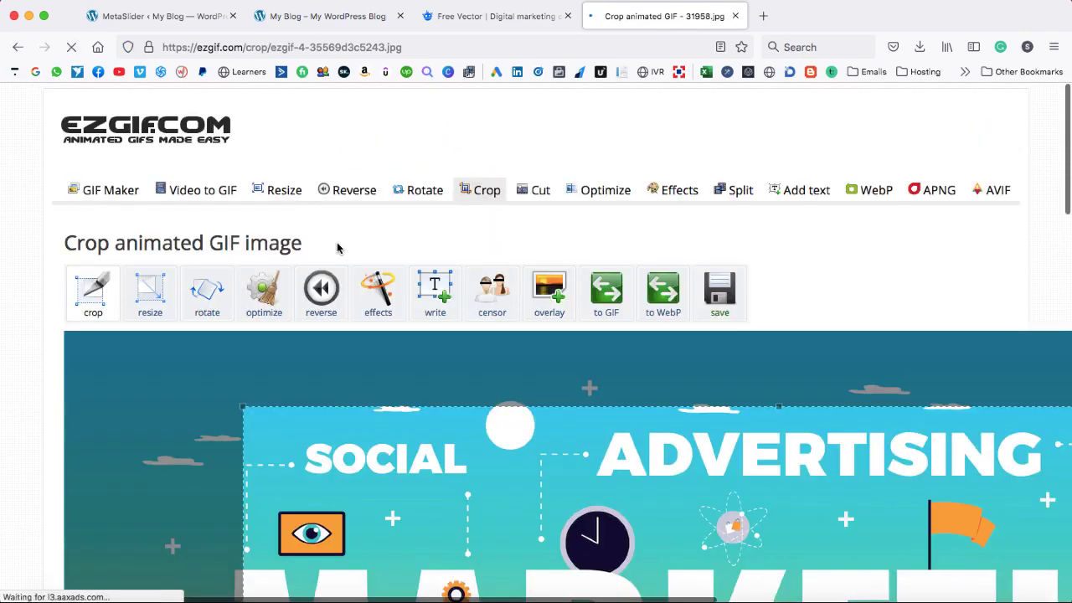
Adjust the crop area to the full 1920 px width and about 706 px height, starting about 32 px below the image's upper edge
scroll(337, 248, down, 5)
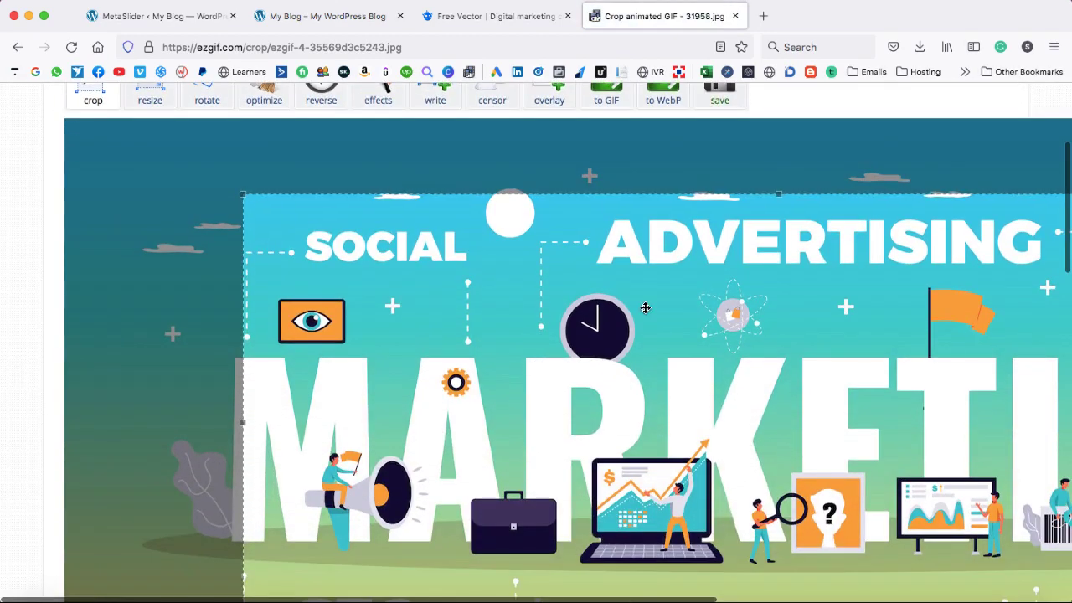
drag(581, 304, 462, 251)
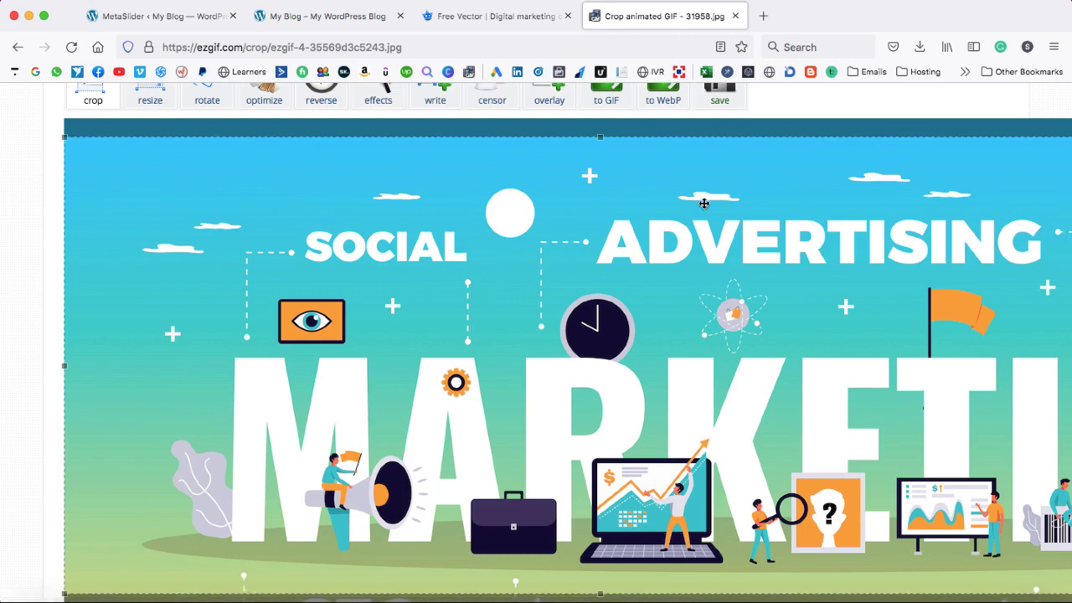
scroll(703, 204, down, 2)
scroll(703, 204, down, 2)
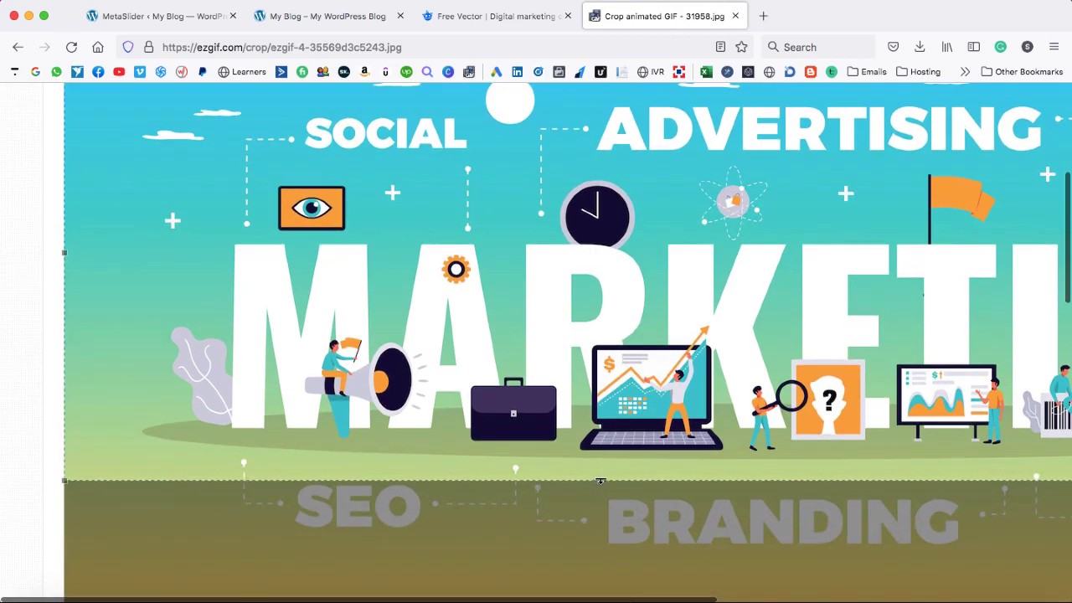
drag(599, 481, 599, 556)
scroll(633, 445, up, 4)
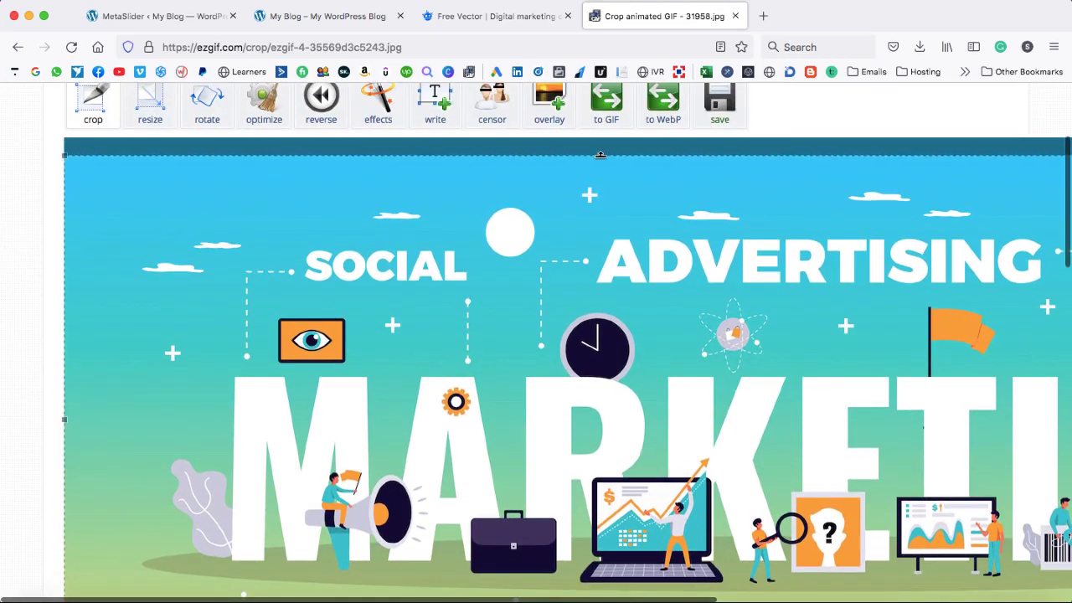
drag(601, 156, 602, 160)
scroll(840, 424, right, 5)
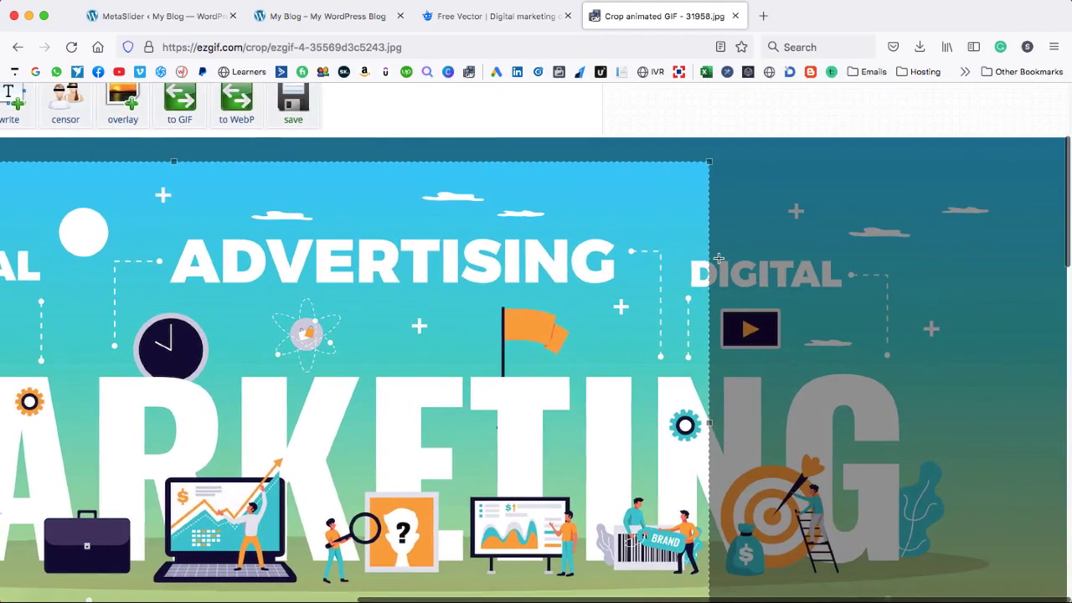
drag(712, 423, 1070, 428)
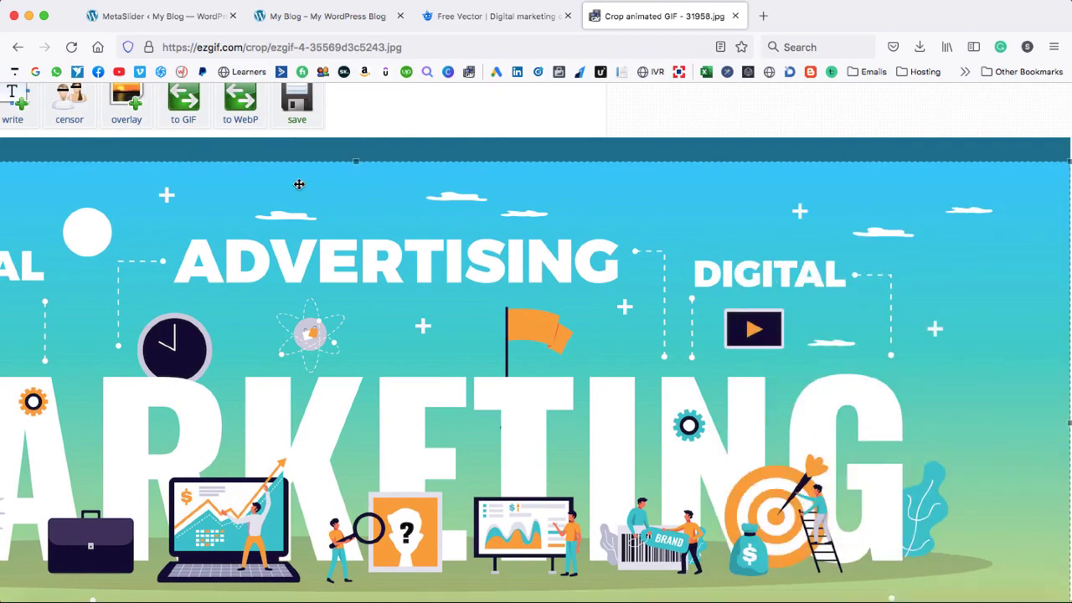
Crop the banner to the selected area and save the cropped image as slide 1.jpg
scroll(298, 184, left, 5)
scroll(298, 184, down, 3)
scroll(299, 184, down, 5)
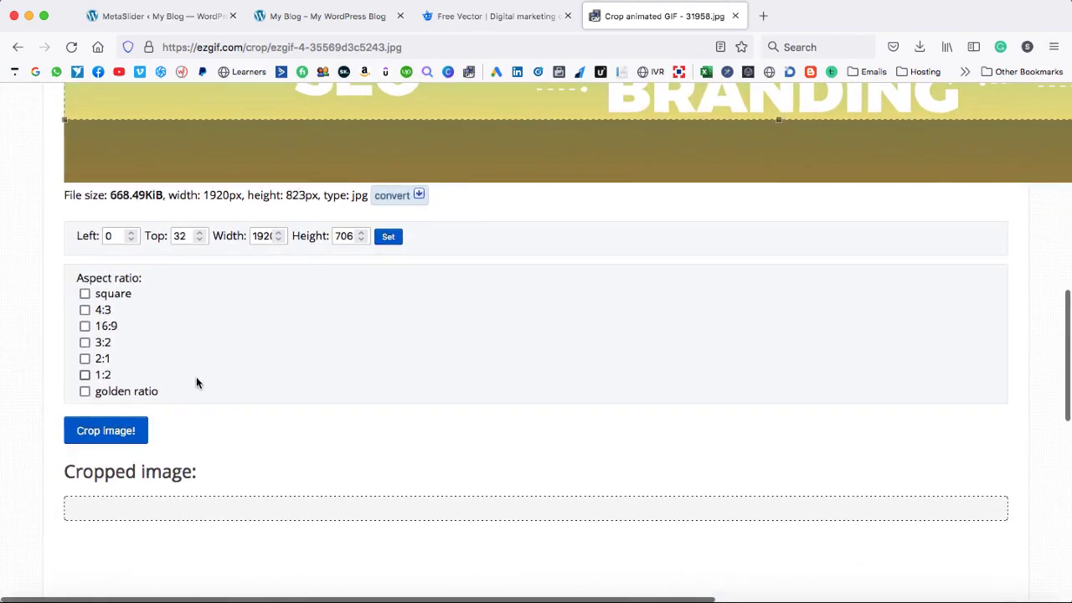
click(103, 429)
scroll(517, 463, down, 4)
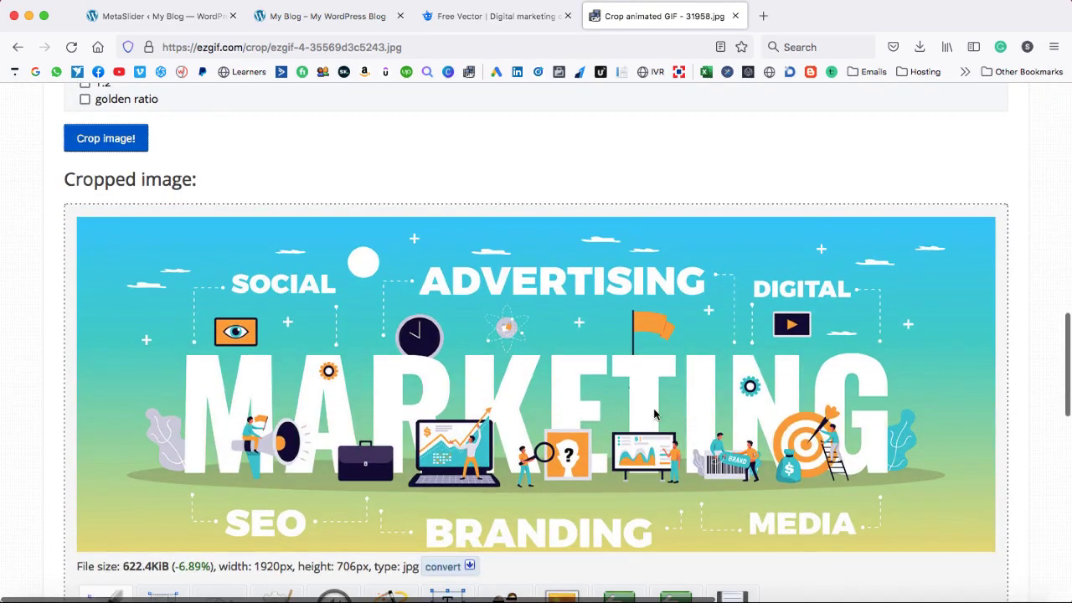
scroll(661, 411, down, 4)
scroll(656, 415, down, 1)
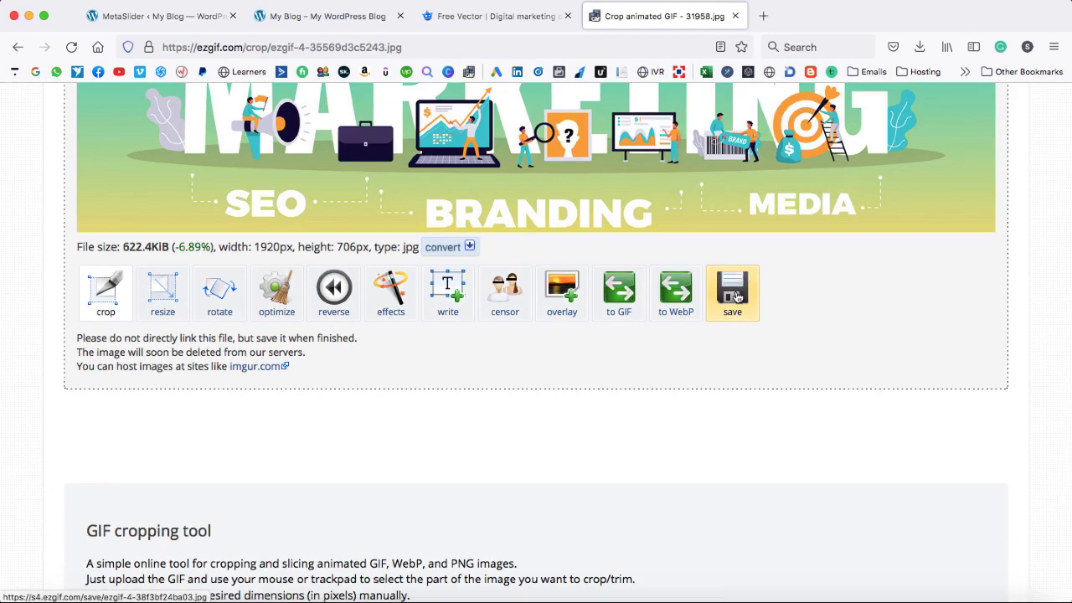
click(736, 296)
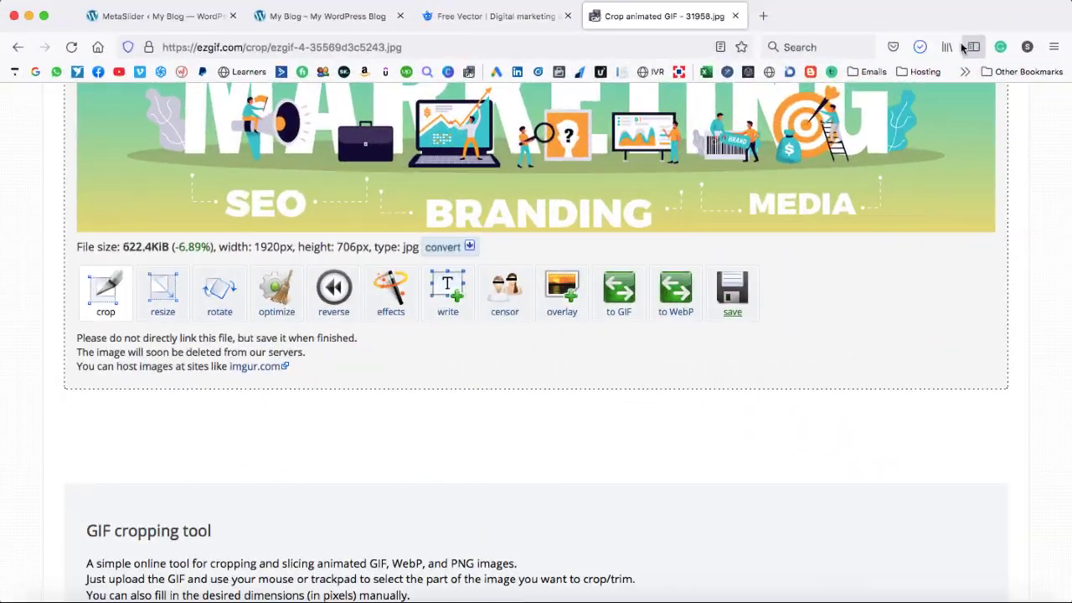
Open the downloaded slide 1.jpg in Preview and check its pixel dimensions in the size settings
click(919, 47)
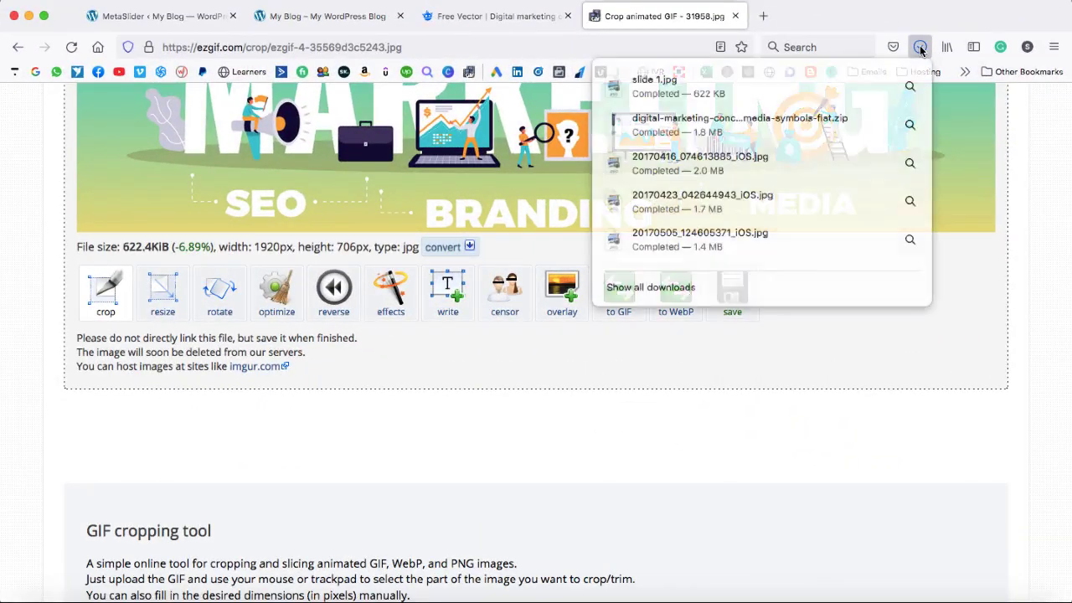
click(801, 81)
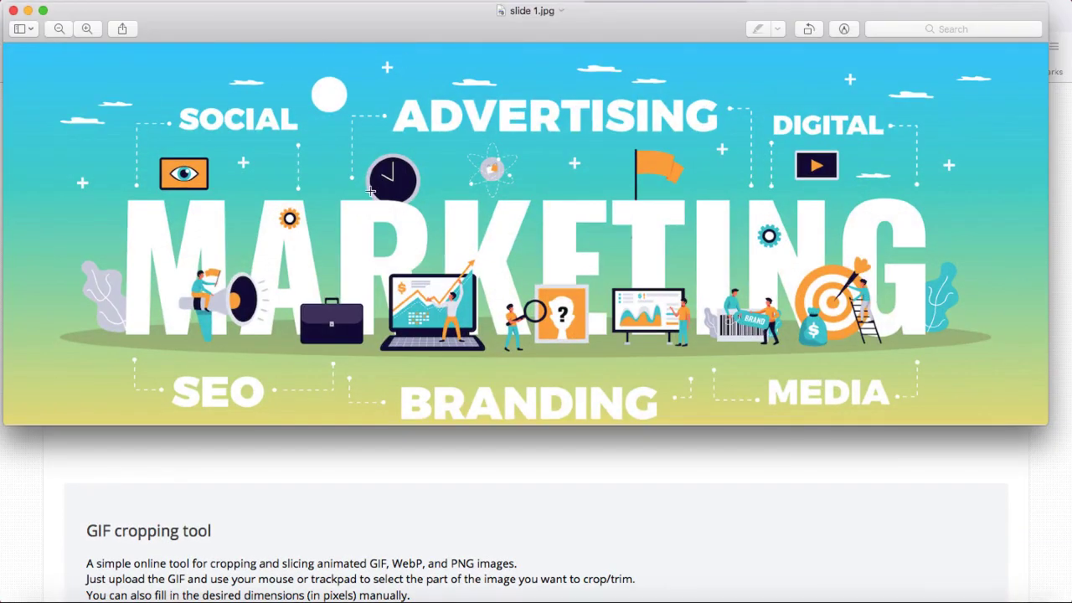
click(268, 10)
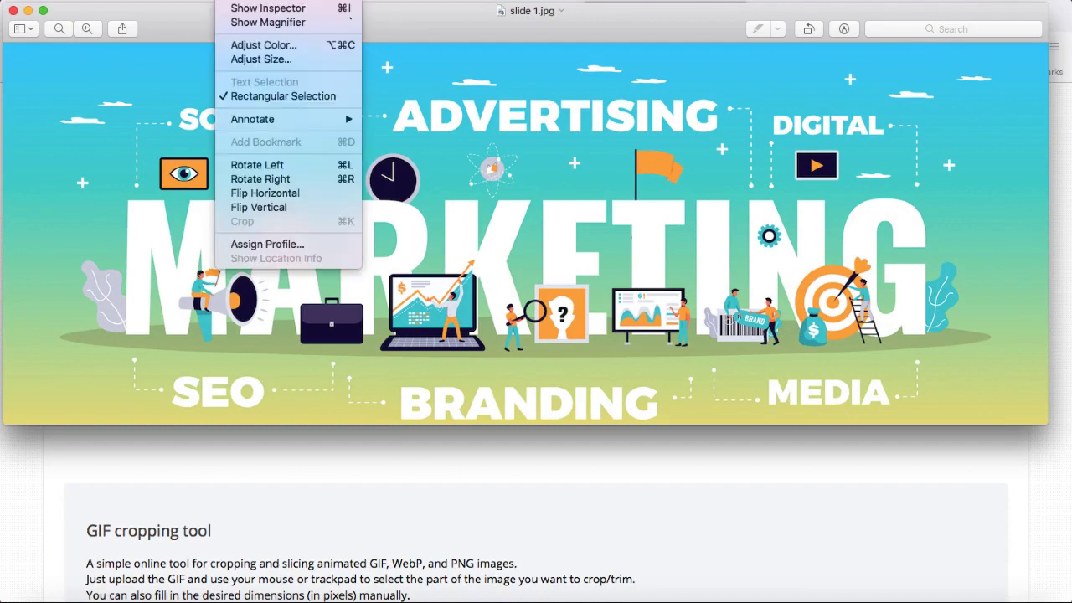
click(260, 63)
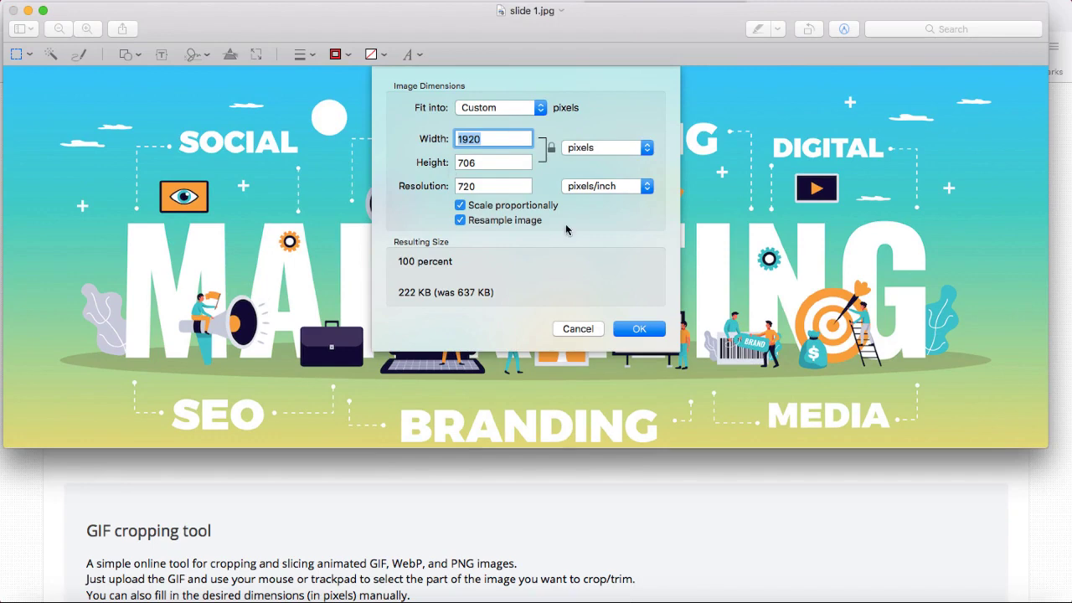
Close the image in Preview, then upload slide 1.jpg in MetaSlider and add it to the slideshow as an image slide
click(644, 331)
click(13, 11)
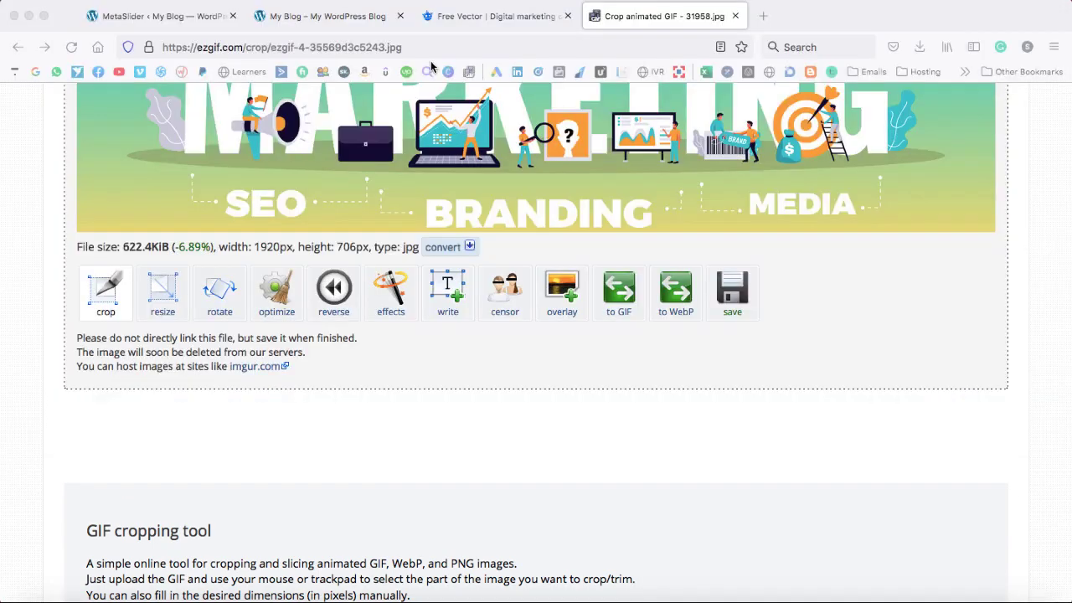
click(154, 15)
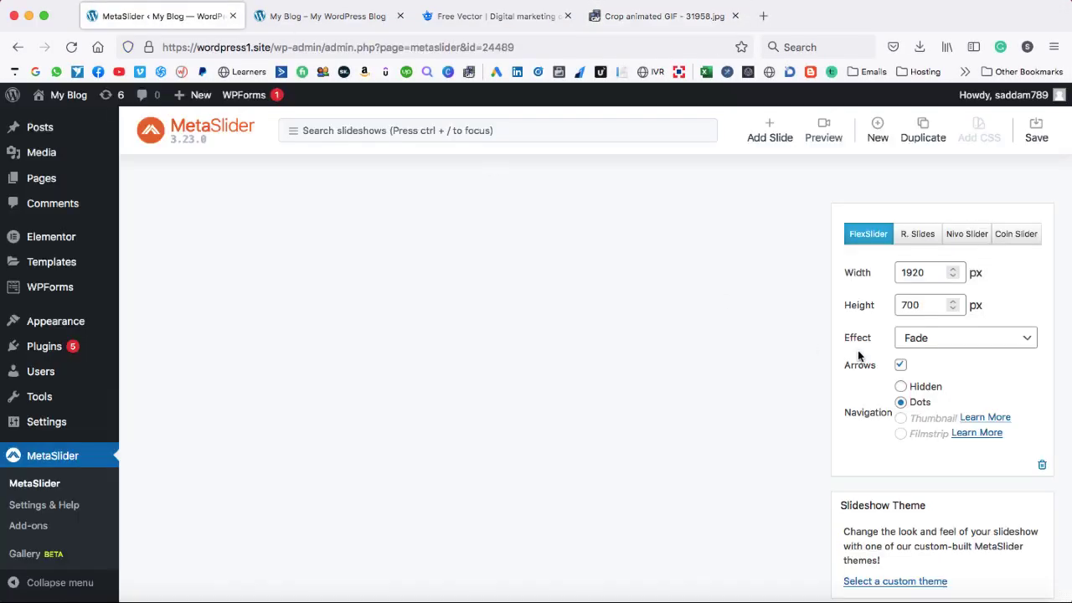
click(770, 136)
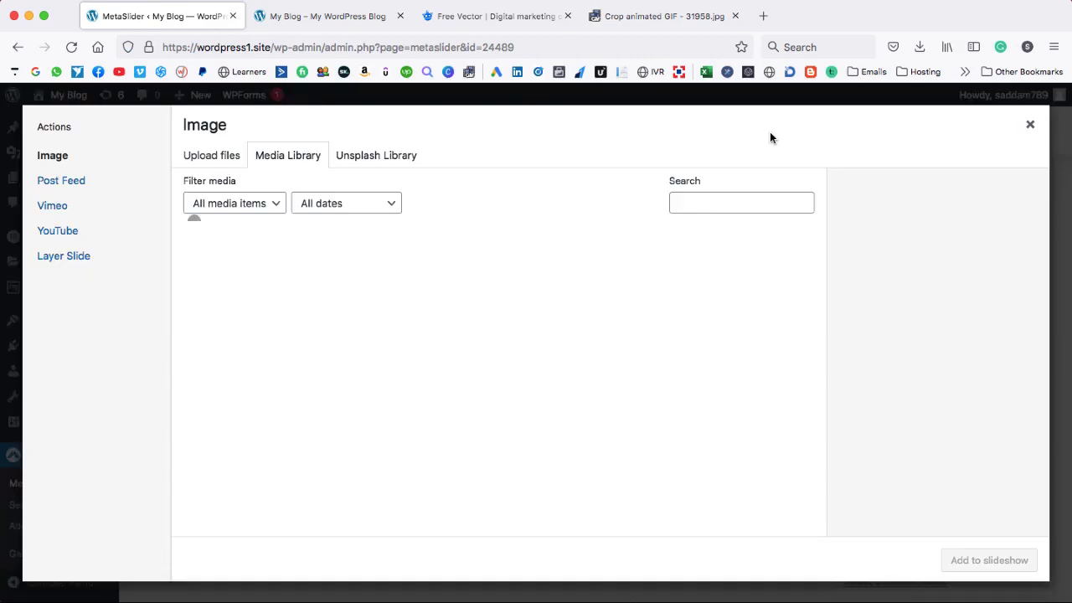
click(214, 154)
click(603, 373)
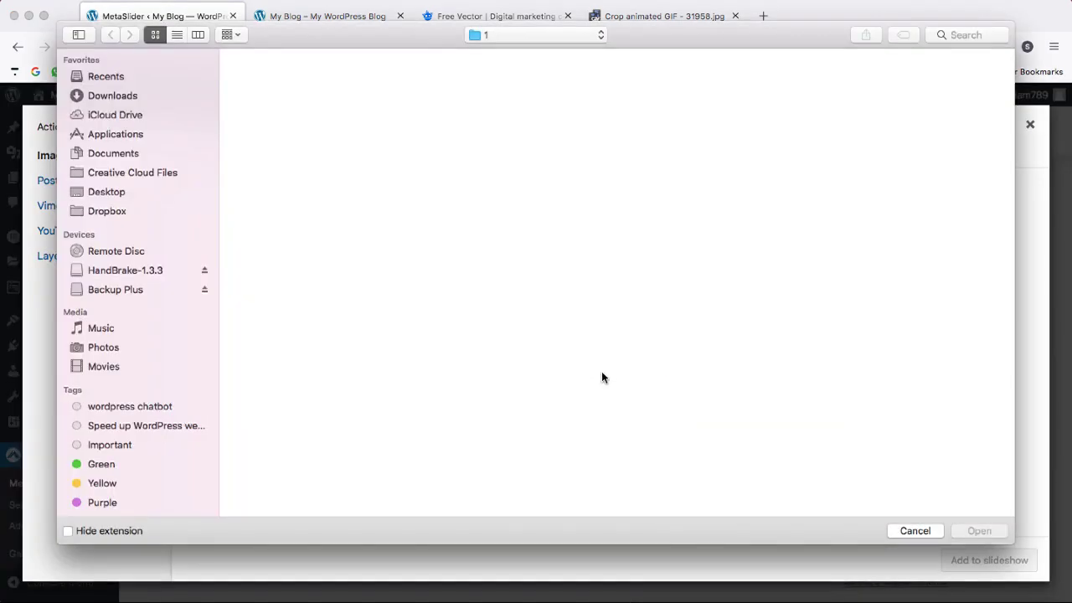
double_click(877, 269)
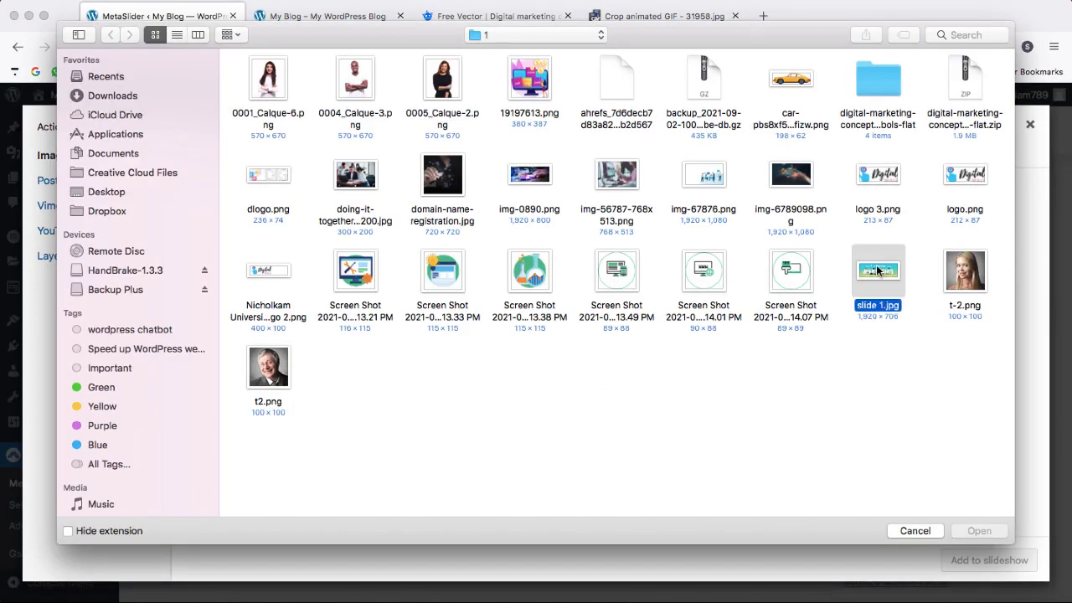
click(990, 560)
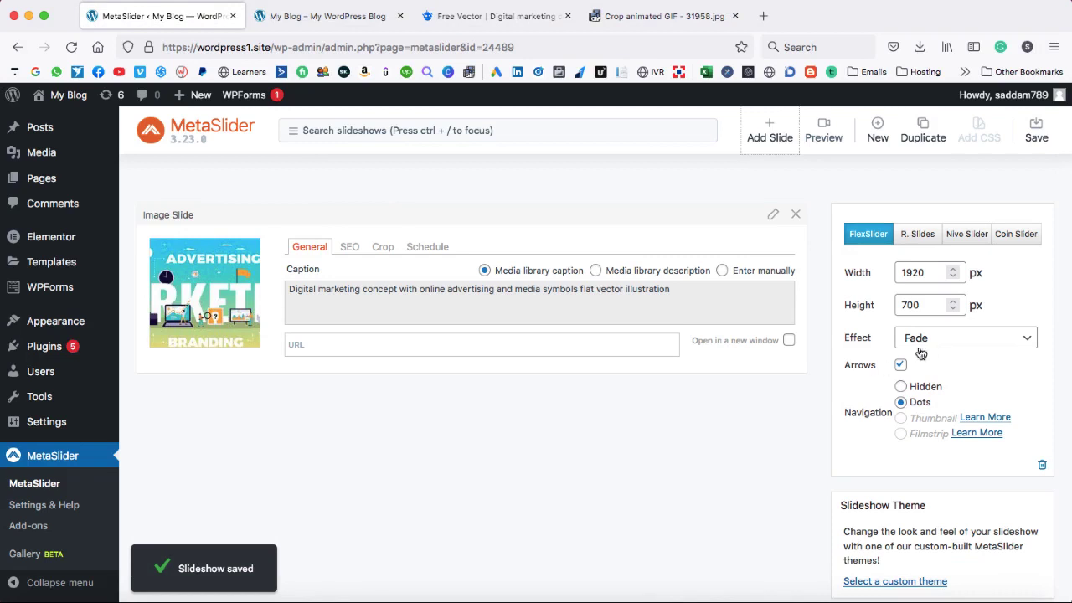
Review the slideshow's available transition effects along with its arrow and navigation settings, keeping the Fade effect
scroll(921, 345, down, 2)
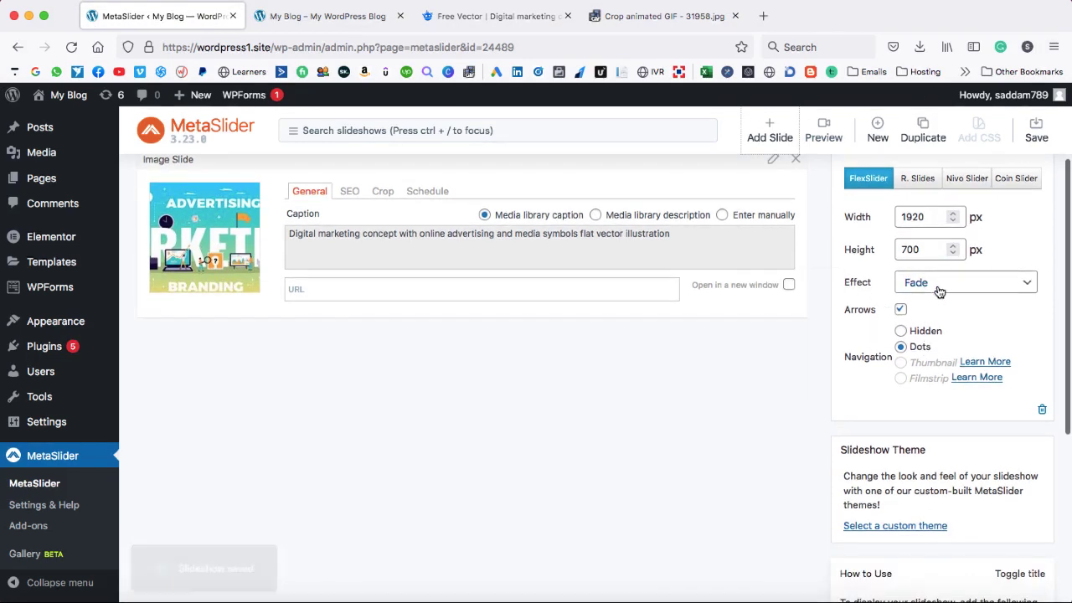
click(943, 285)
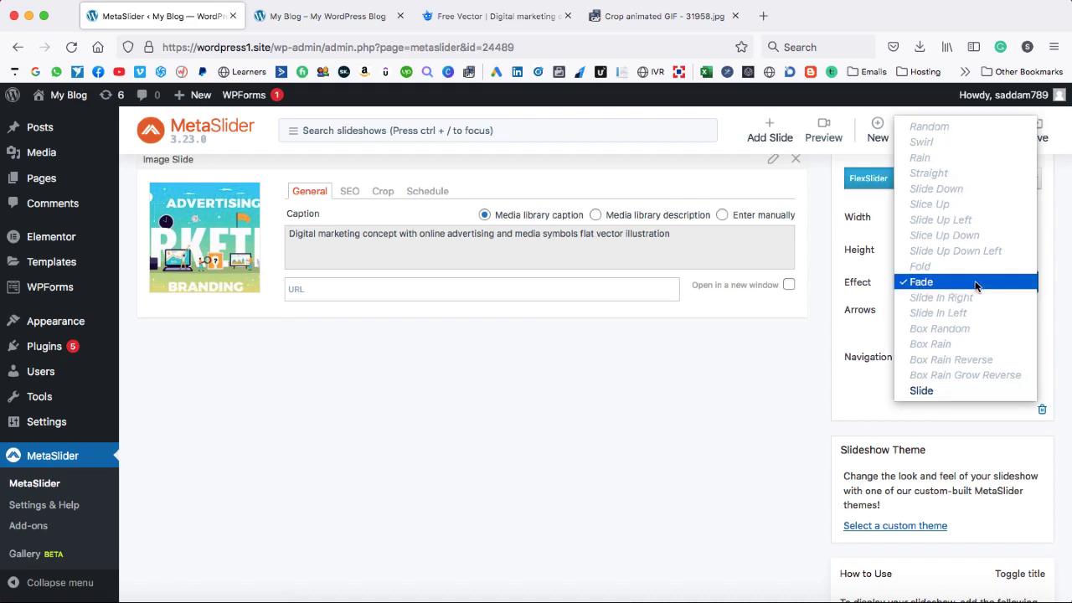
click(876, 332)
scroll(874, 327, up, 1)
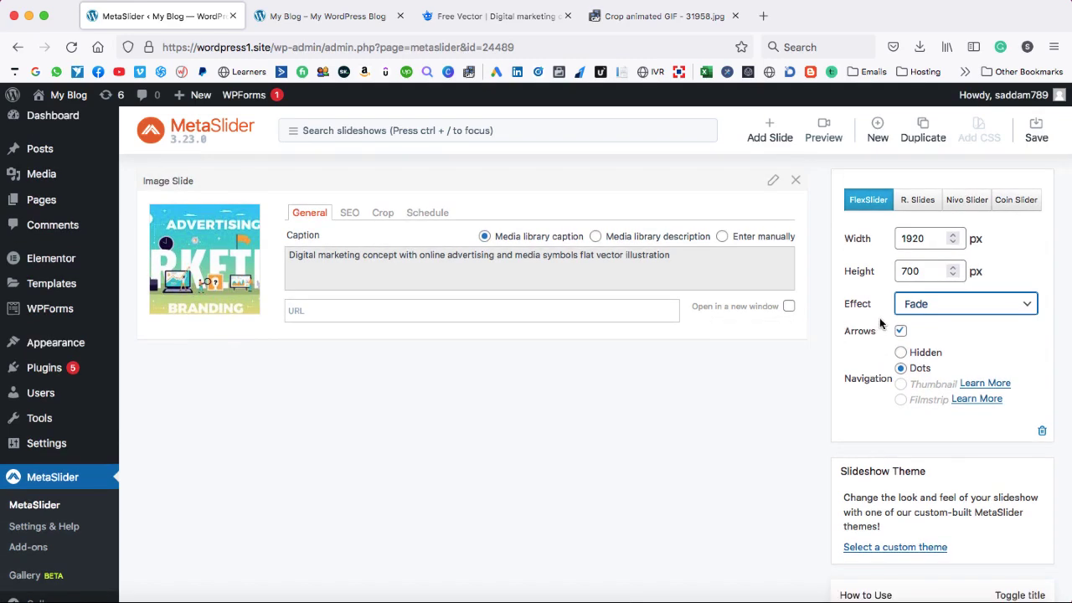
click(898, 319)
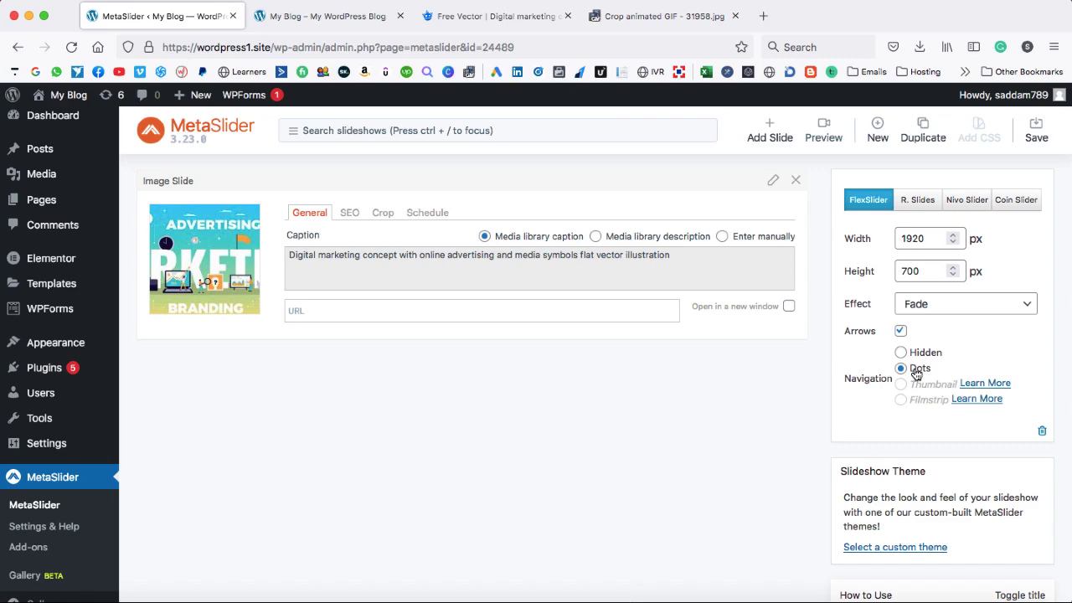
Copy the slideshow's shortcode [metaslider id="24489"] and save the slideshow
scroll(910, 376, down, 6)
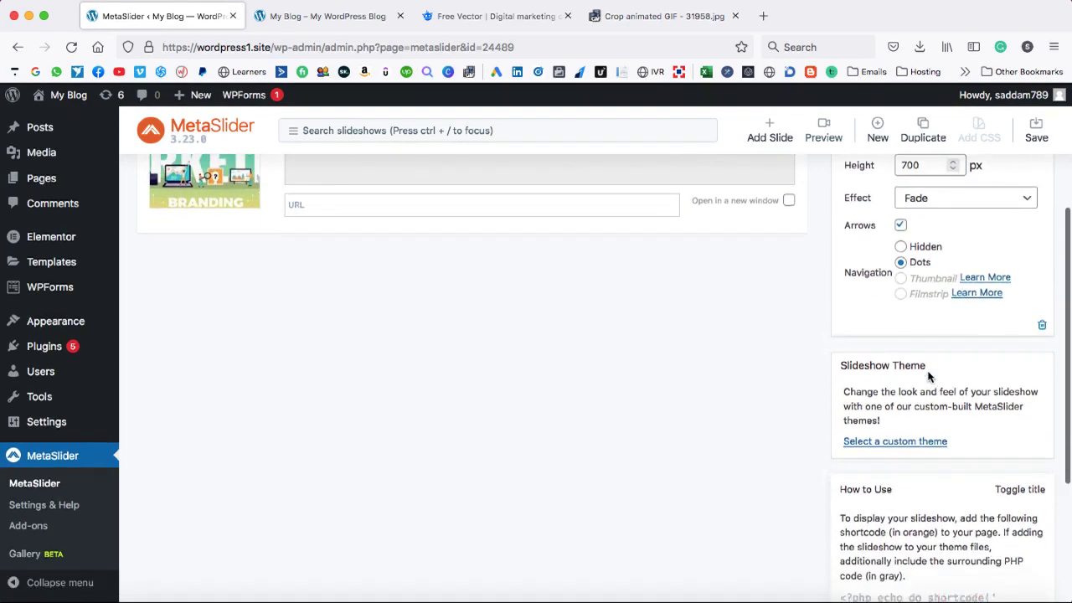
scroll(928, 377, down, 2)
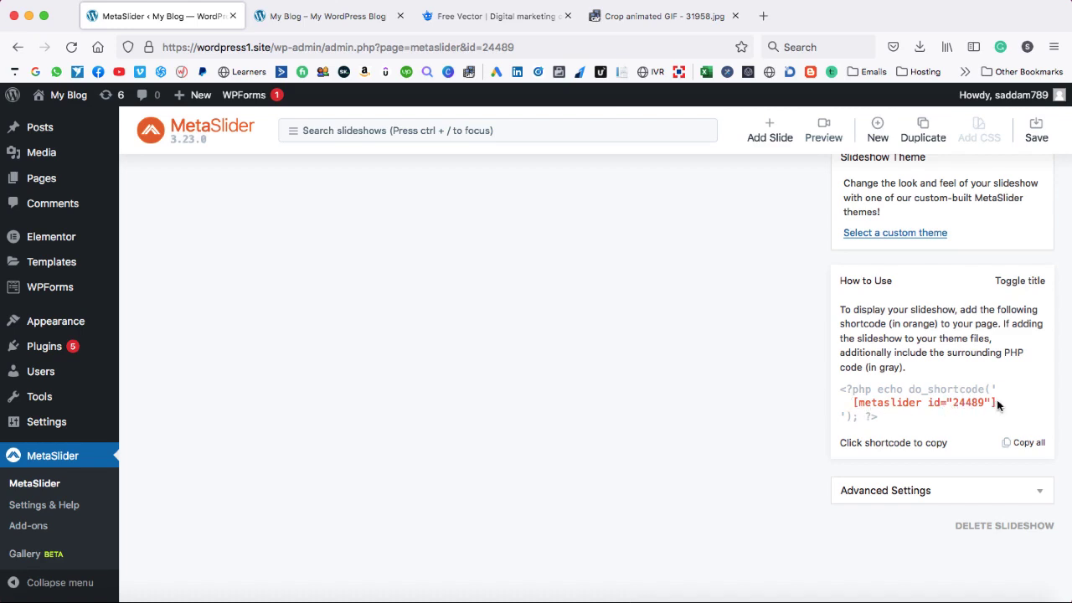
drag(996, 405, 856, 408)
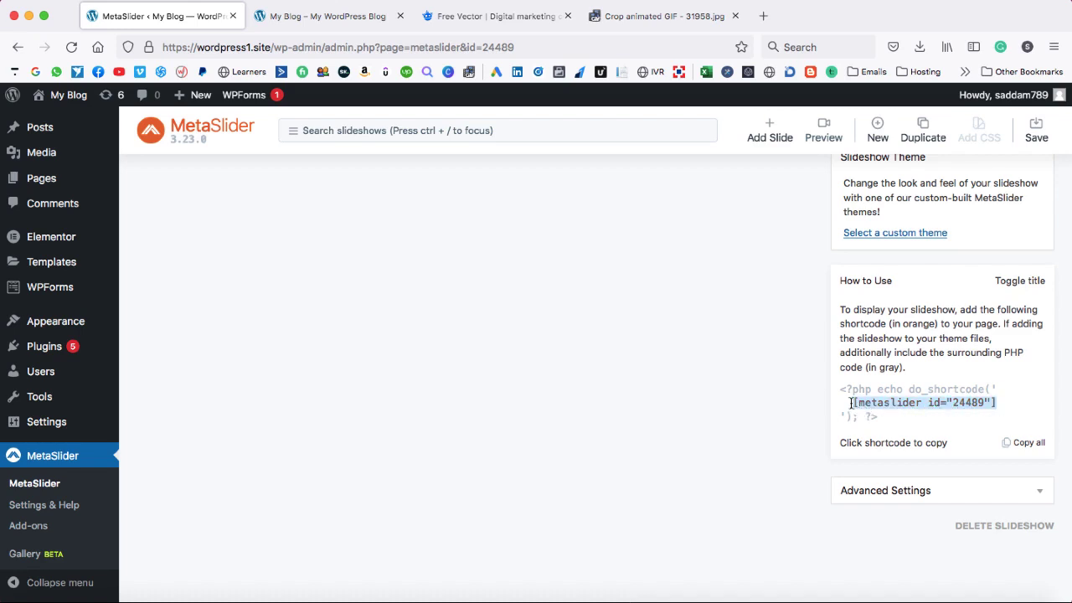
right_click(883, 406)
click(837, 408)
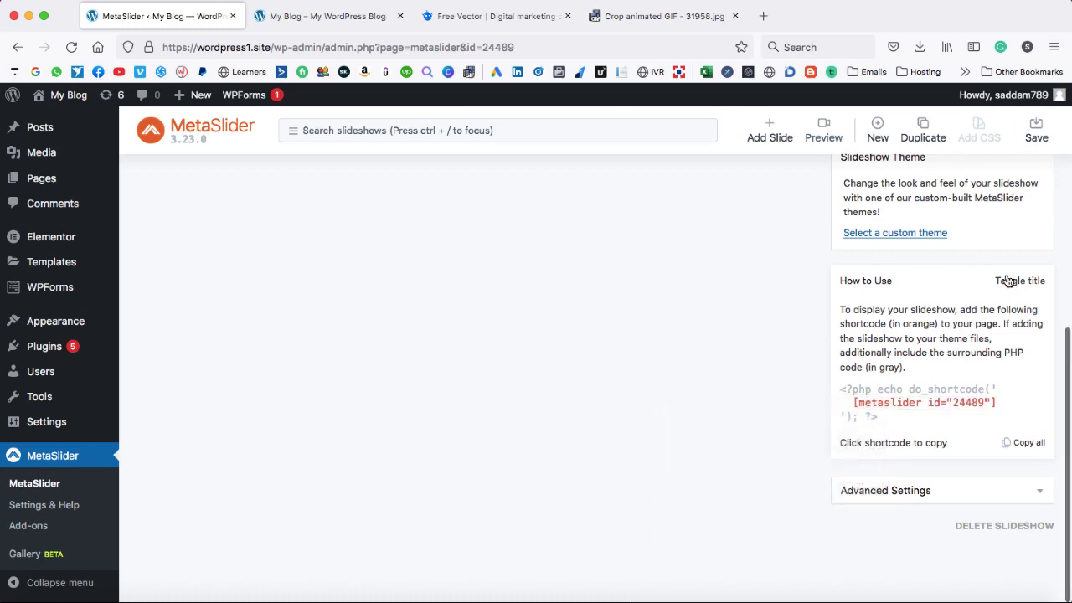
scroll(1009, 277, up, 10)
click(1036, 141)
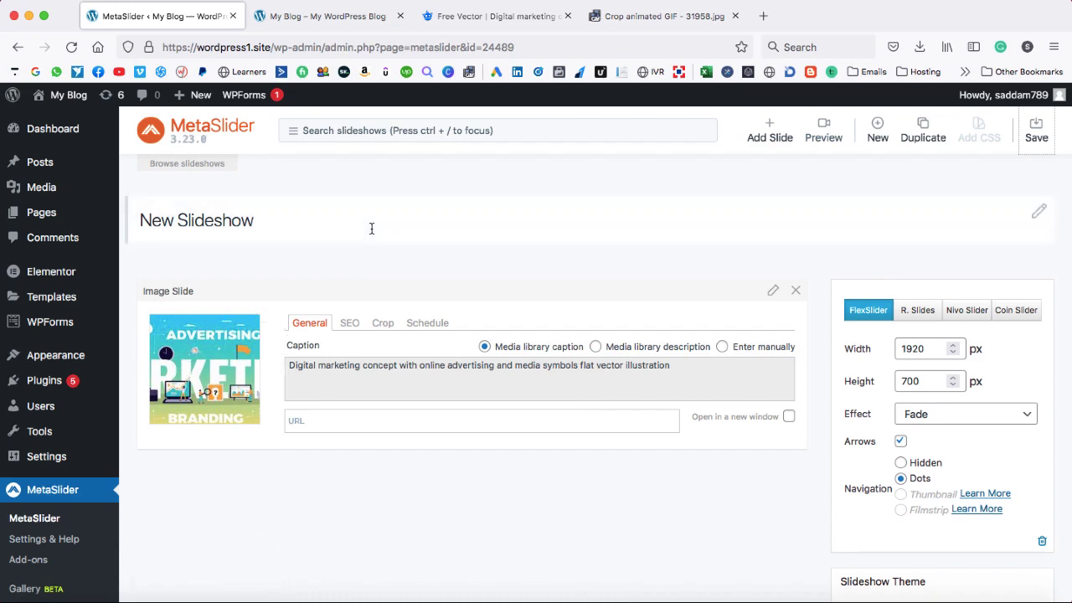
Open the site's home page in Elementor and add a single-column section between the header and the hero section
click(314, 12)
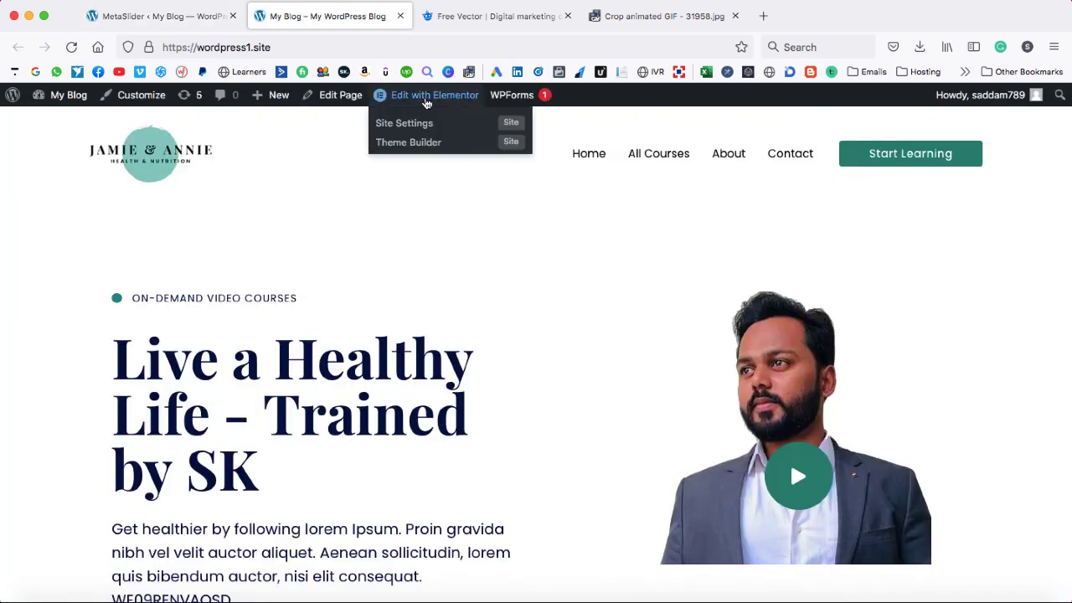
click(425, 98)
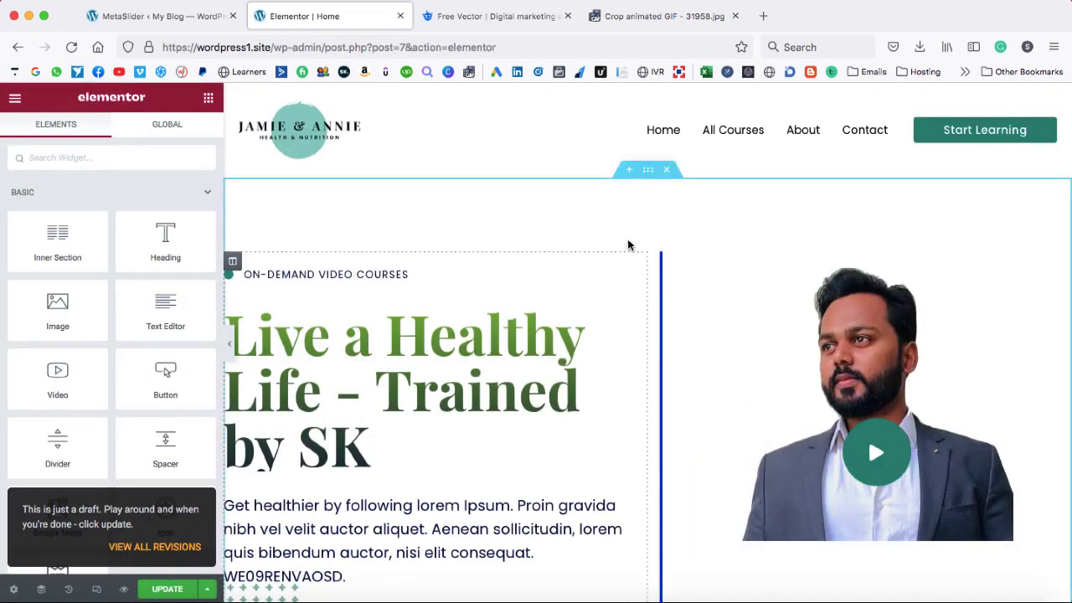
click(629, 171)
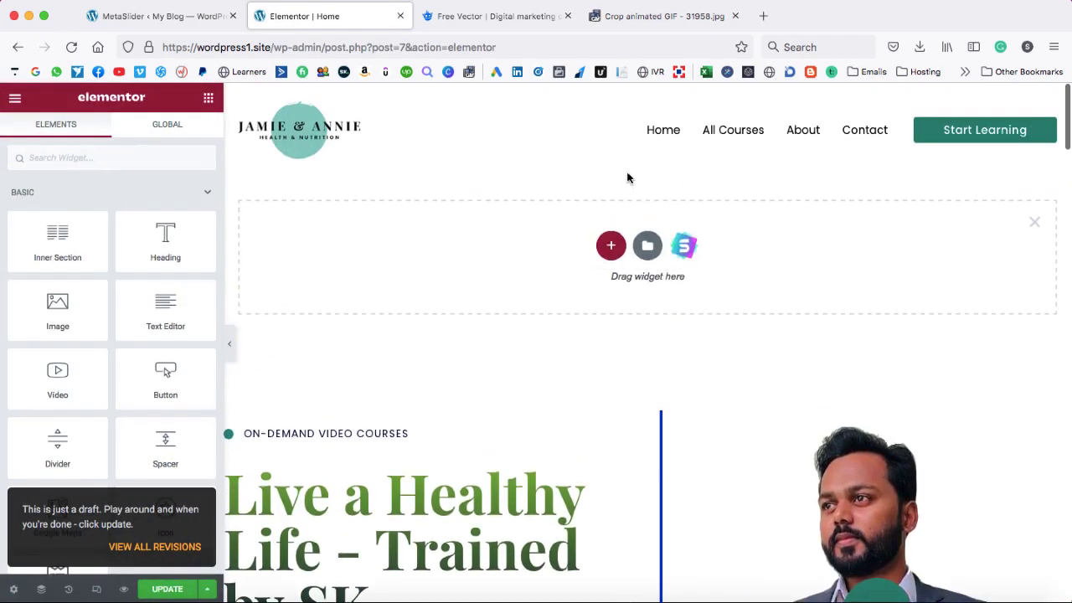
click(611, 246)
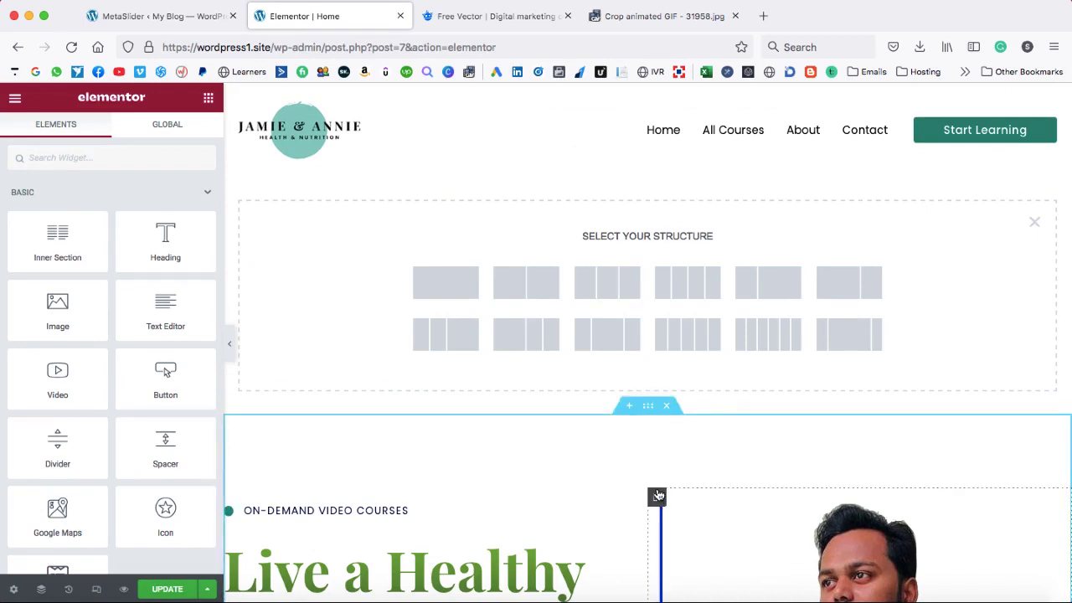
click(449, 293)
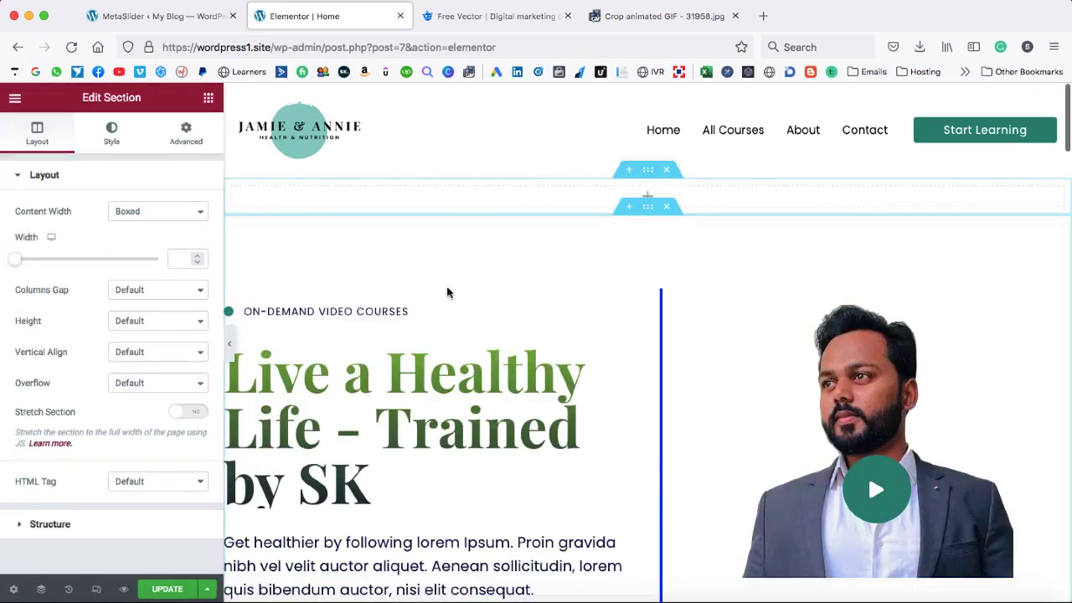
Place a Shortcode widget in the new section, paste [metaslider id="24489"] into it, apply it and update the page
click(648, 201)
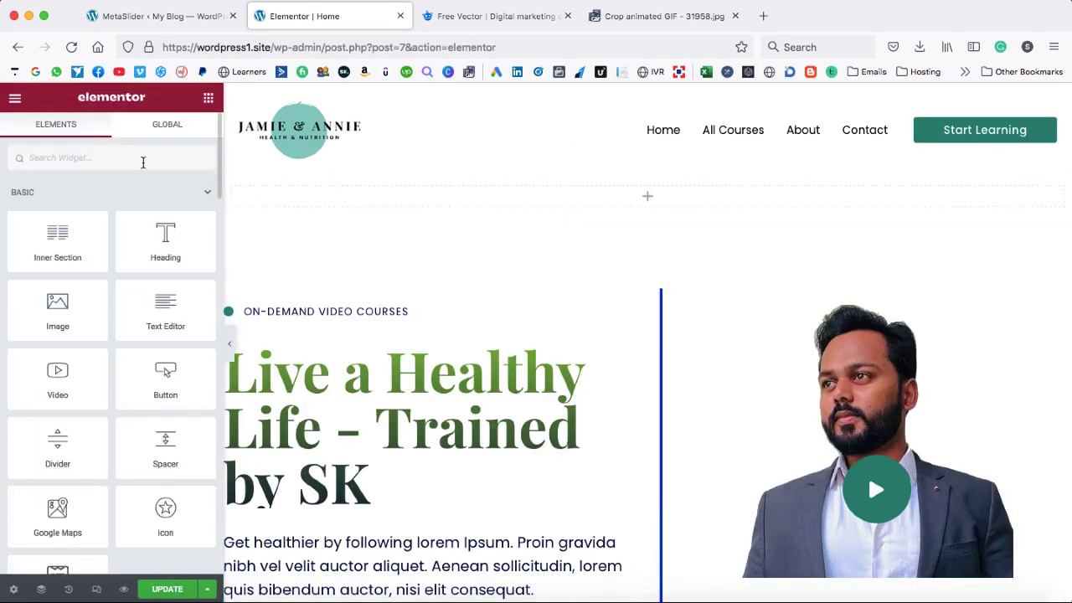
text(short)
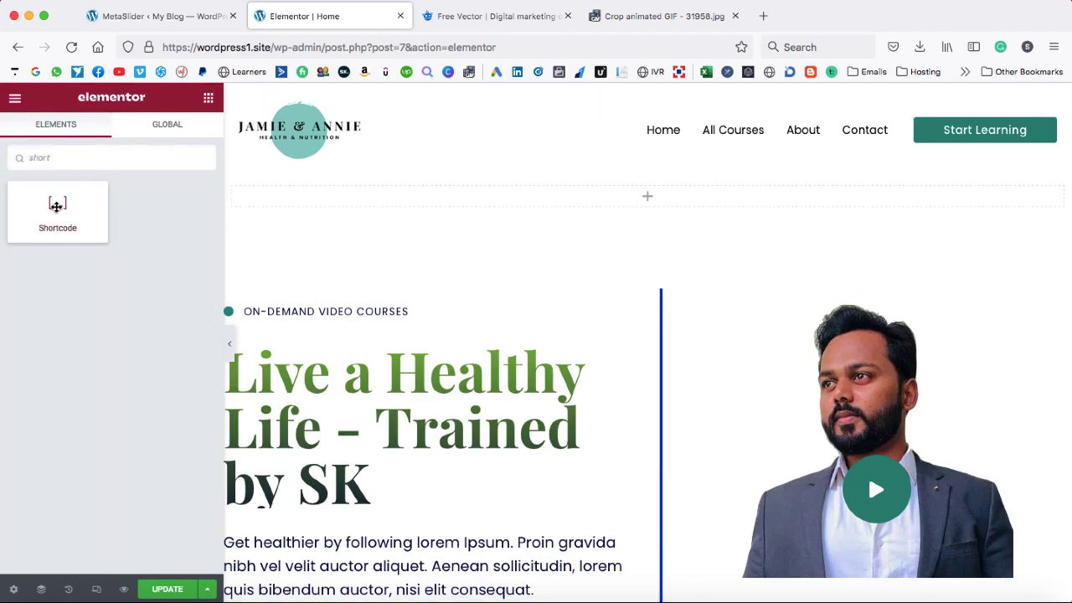
drag(57, 206, 575, 201)
click(65, 272)
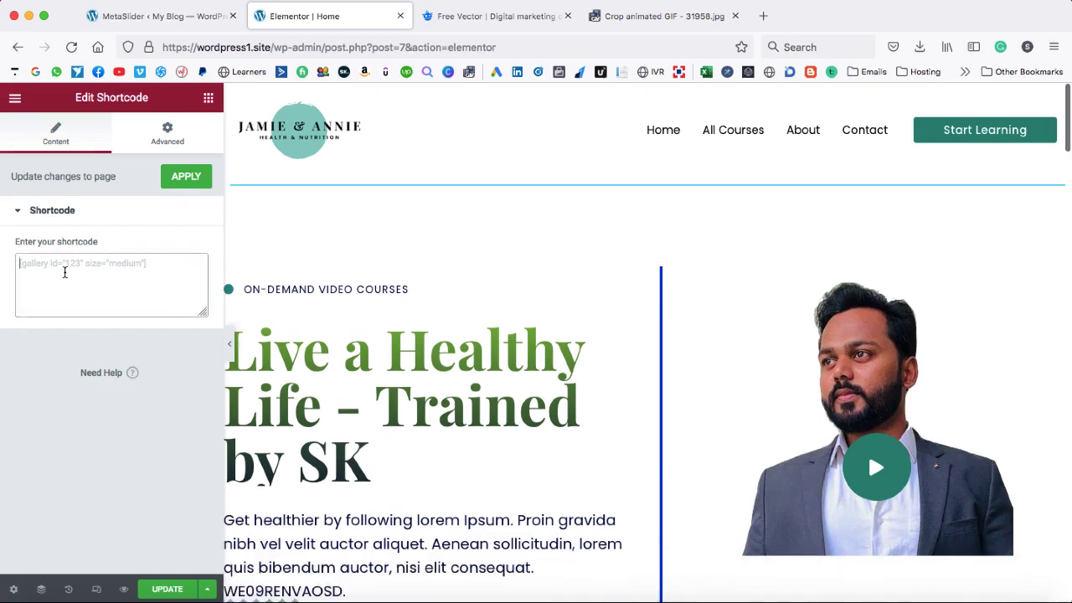
right_click(65, 272)
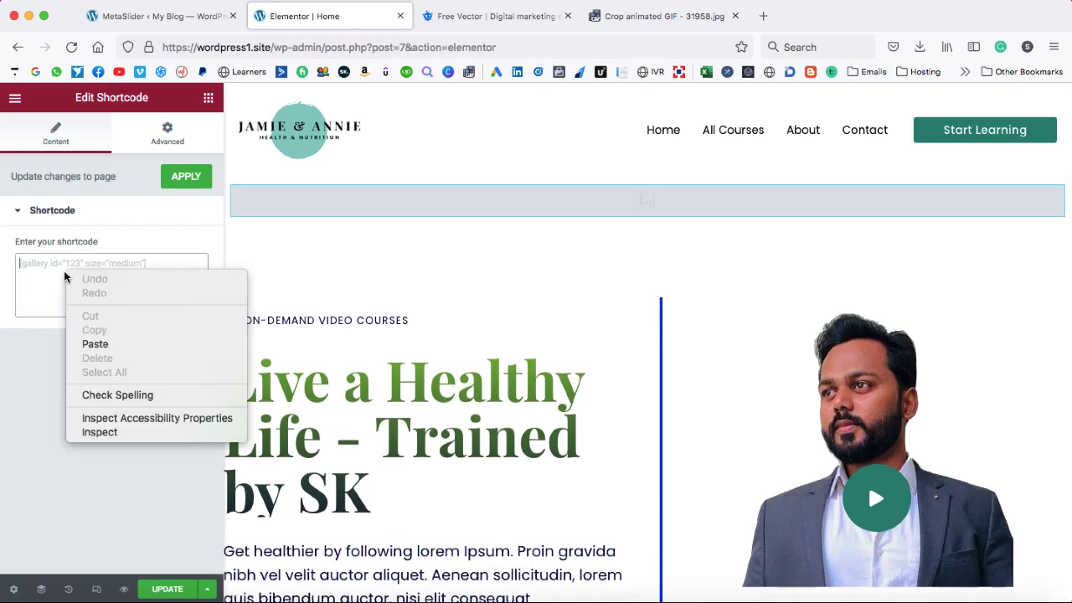
click(96, 344)
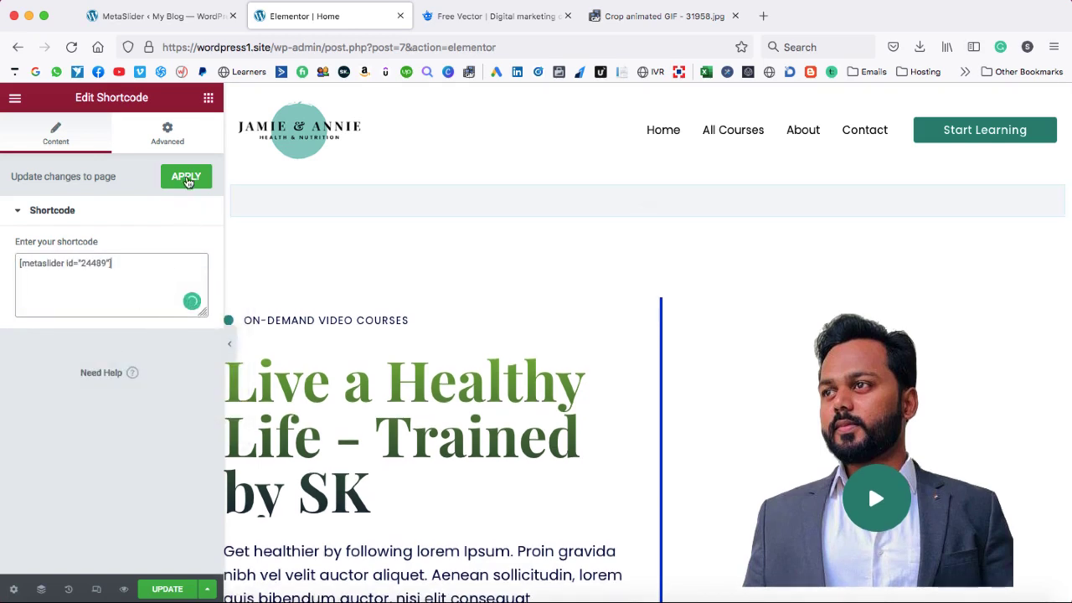
click(186, 176)
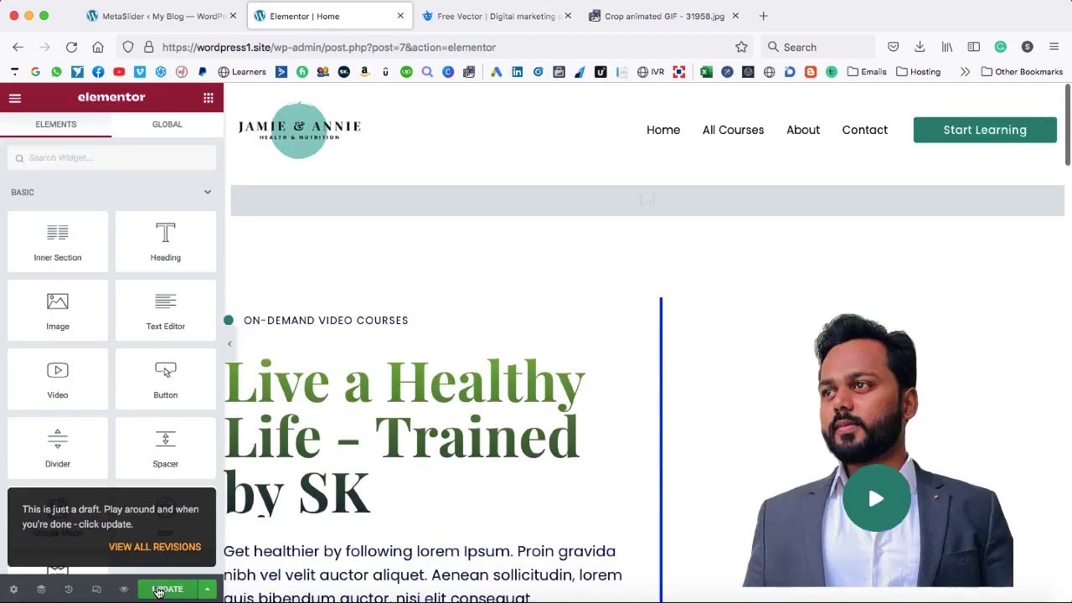
click(172, 589)
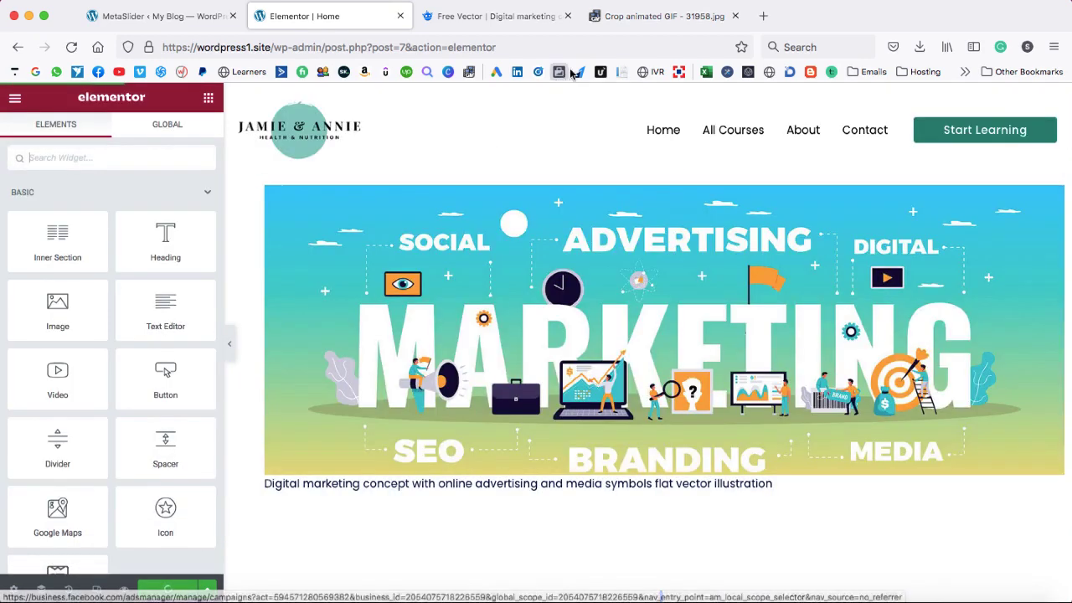
Open wordpress1.site in a new browser tab beside the Elementor tab to view the slider on the live home page
click(548, 16)
click(763, 16)
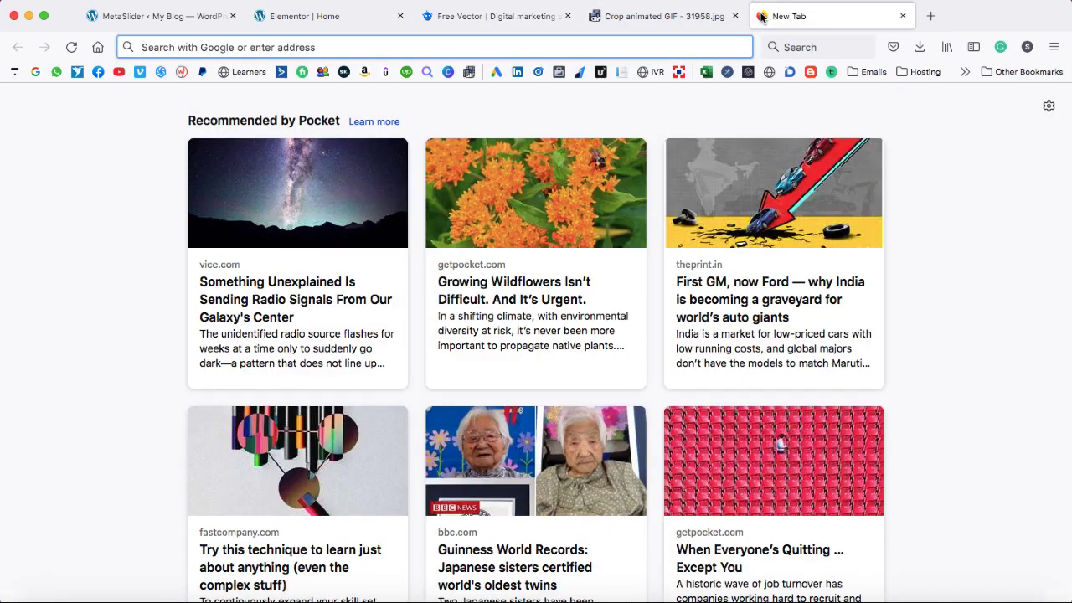
text(wordpress1.site/)
key(Return)
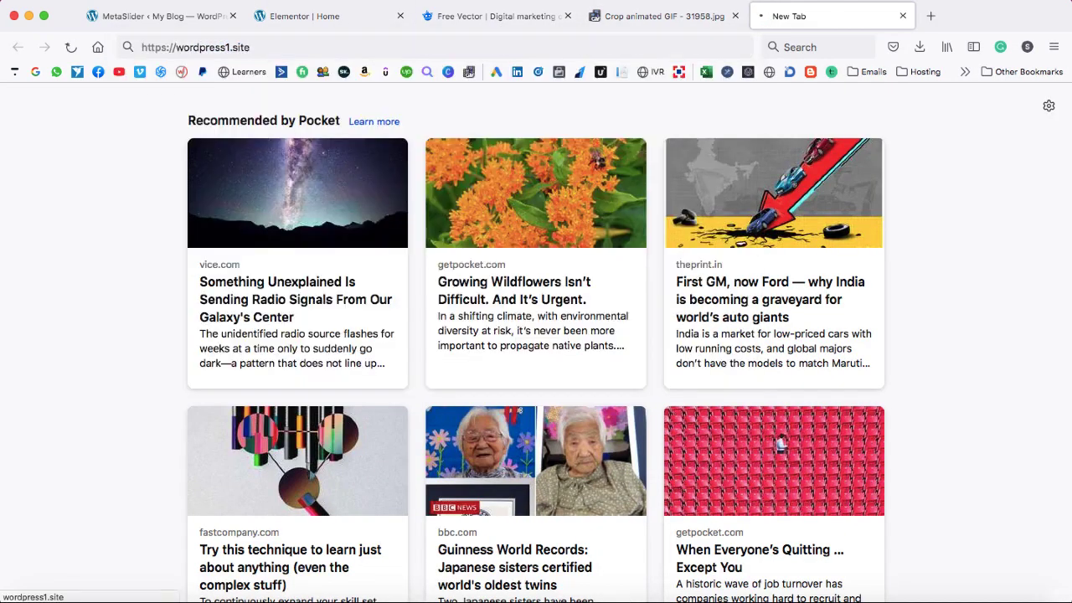
drag(763, 16, 506, 23)
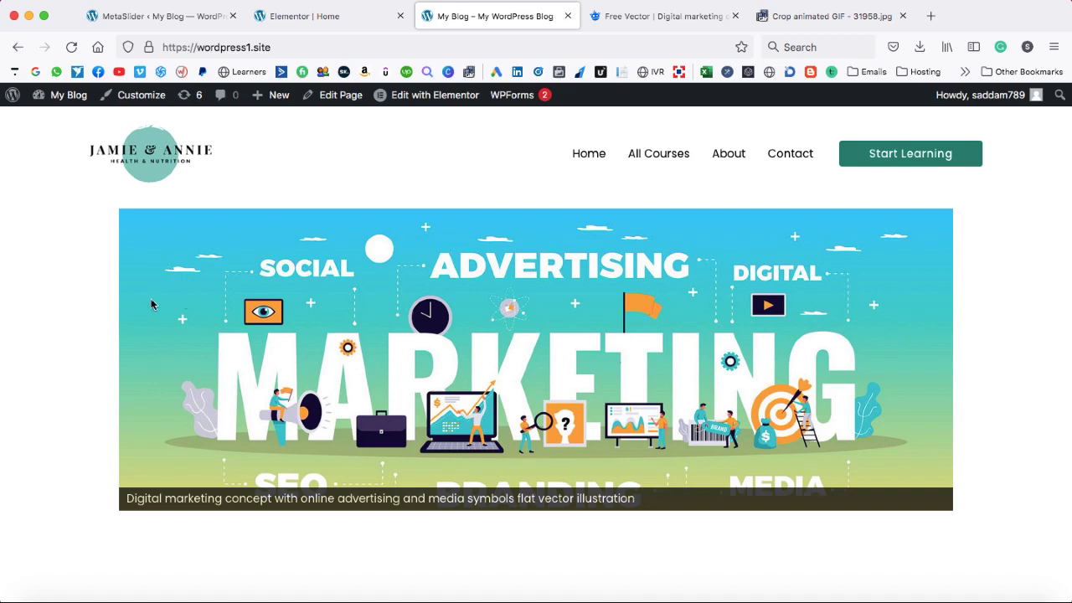
Return to the Freepik digital marketing results and download the free photo of a man in a suit holding a clipboard
click(655, 19)
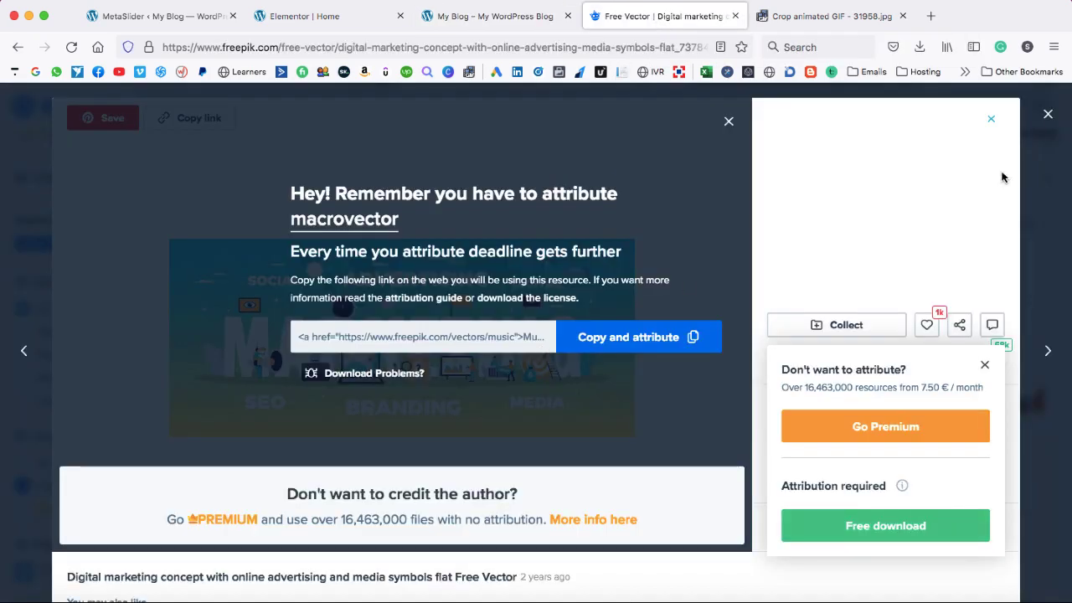
click(1048, 114)
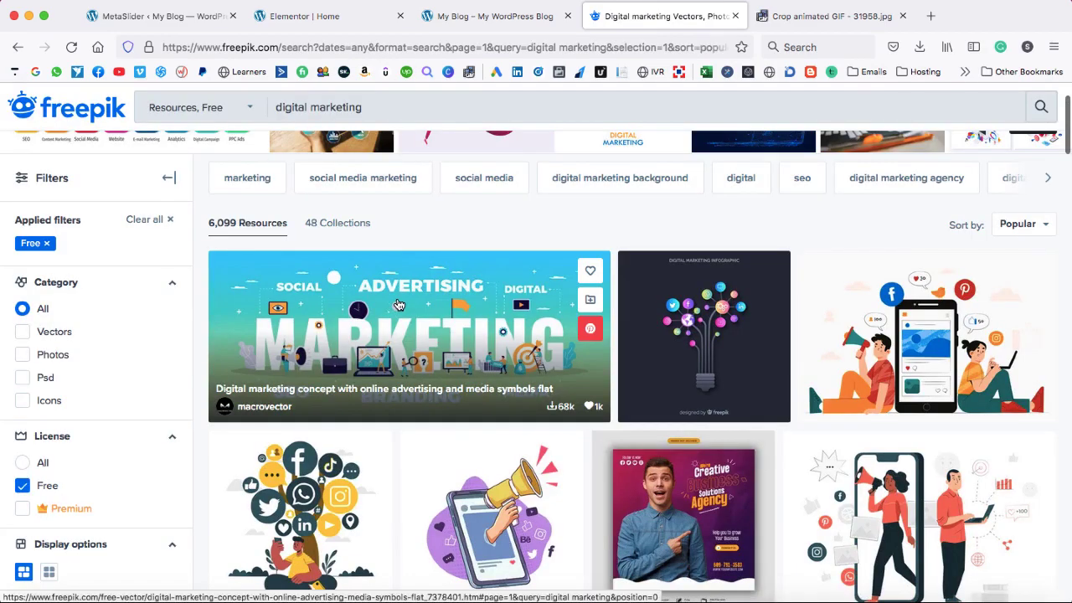
scroll(399, 304, down, 6)
scroll(398, 304, down, 5)
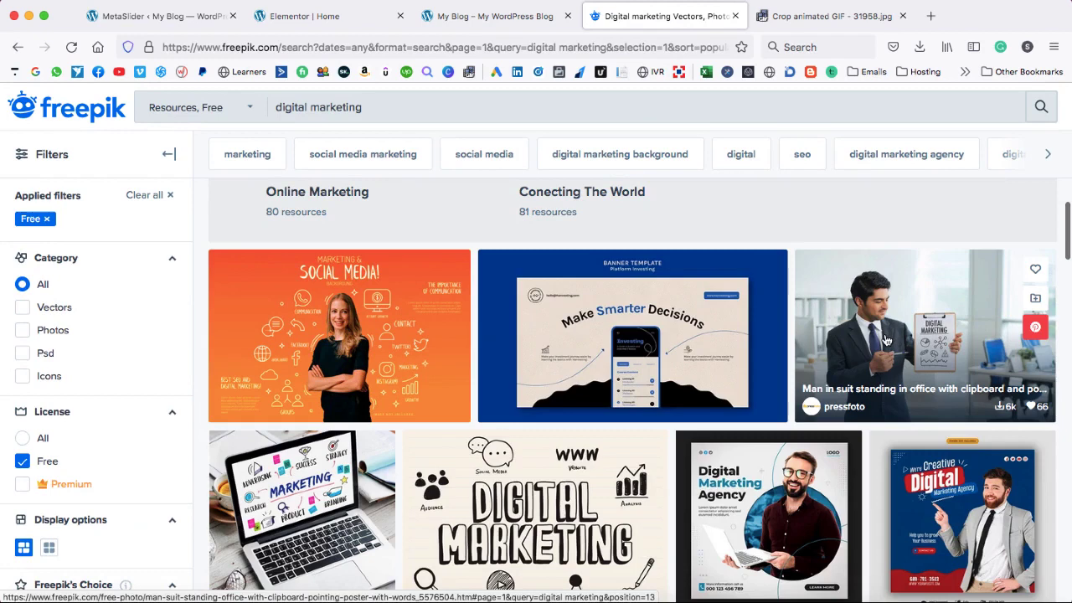
click(886, 339)
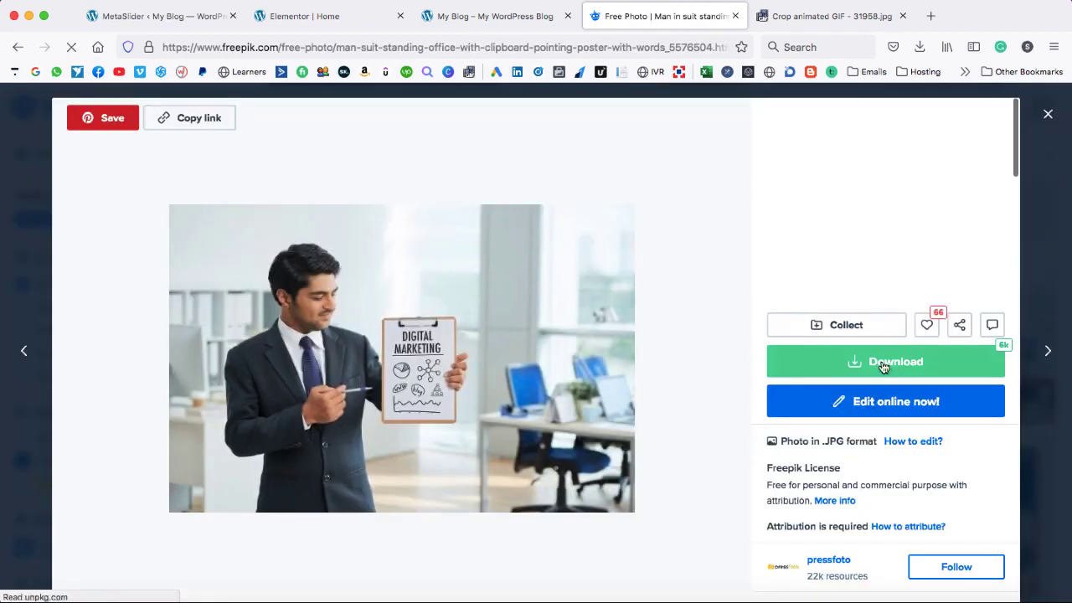
click(883, 366)
click(854, 522)
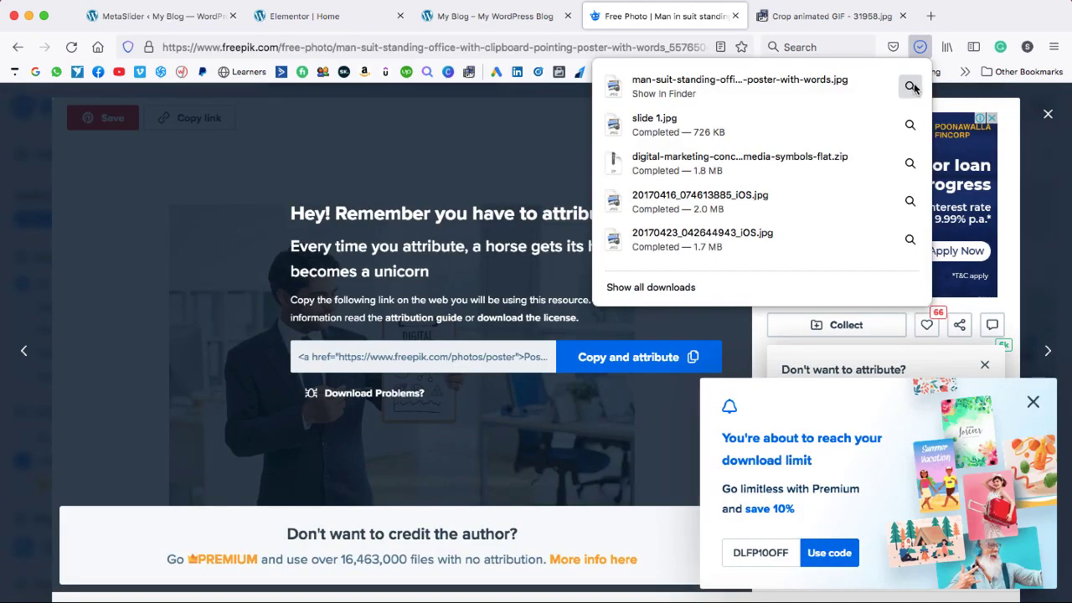
Open the downloaded clipboard photo from its folder in Preview and resize it proportionally to a width of 1920 pixels
click(910, 87)
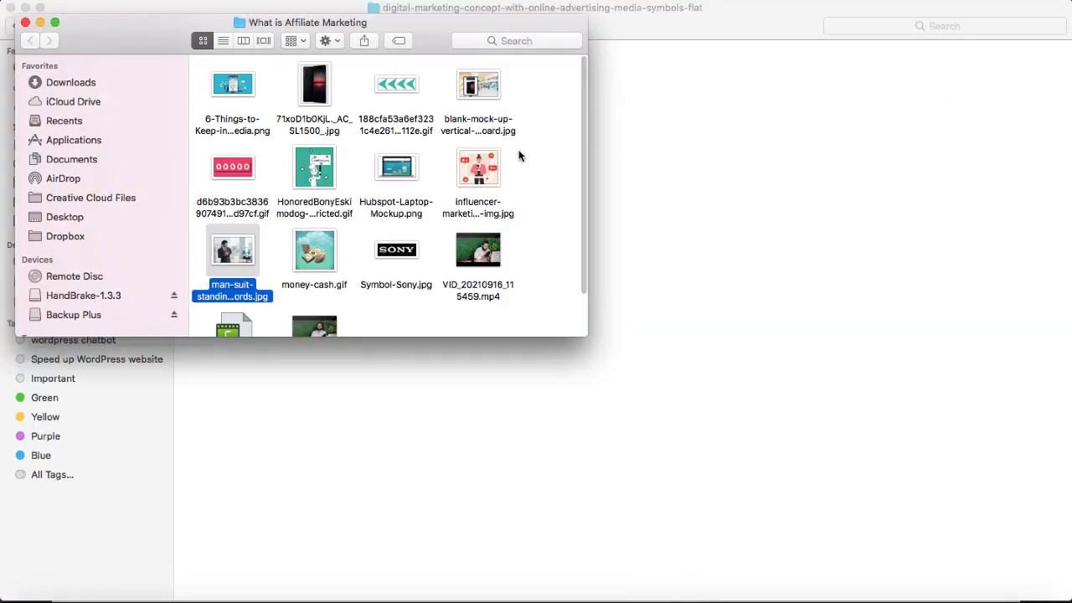
double_click(241, 252)
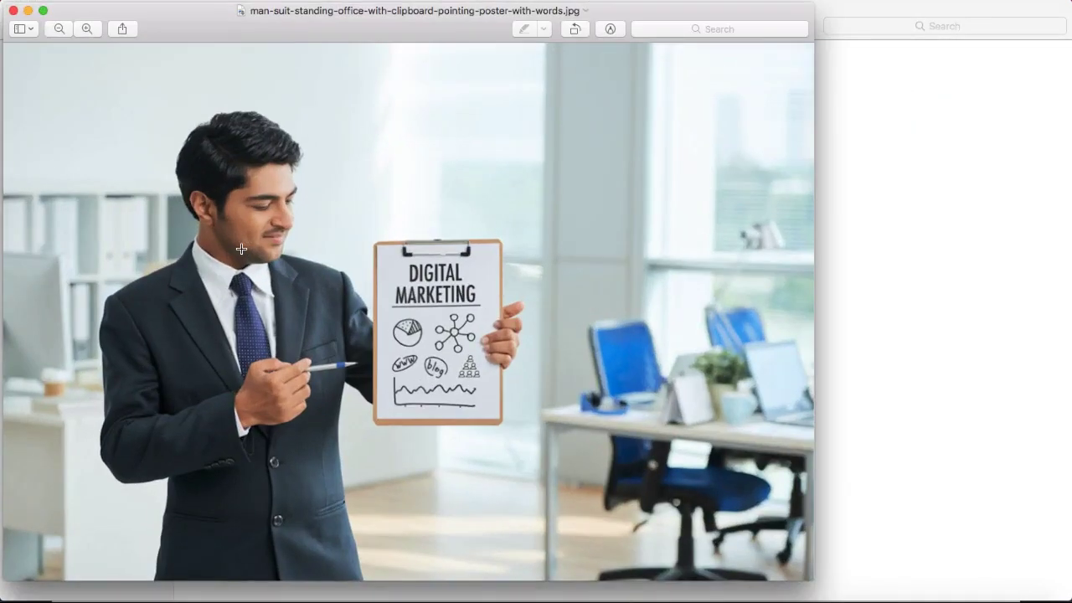
click(243, 2)
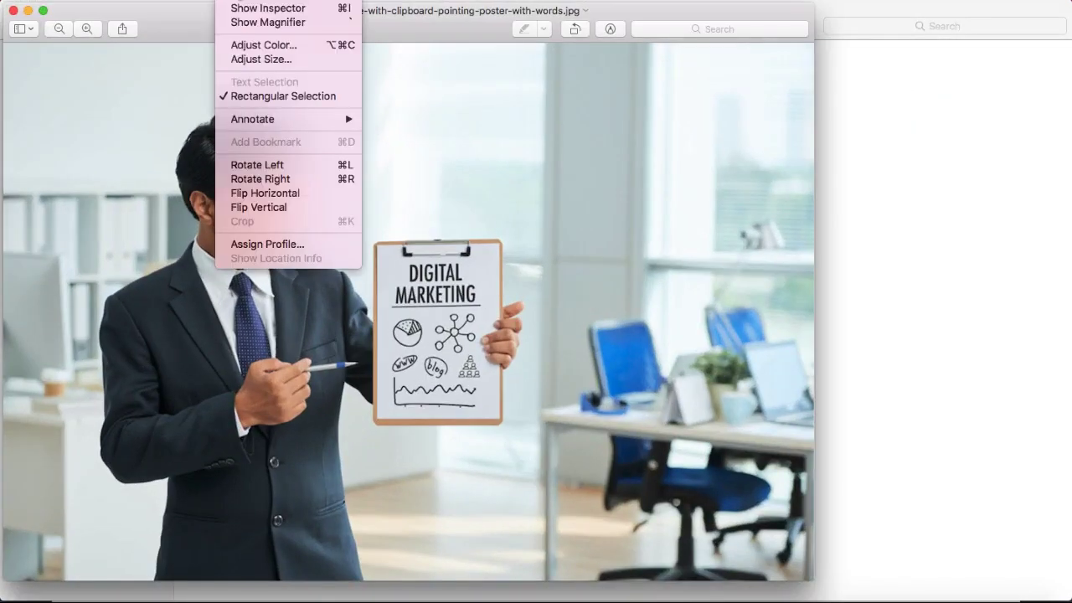
click(246, 61)
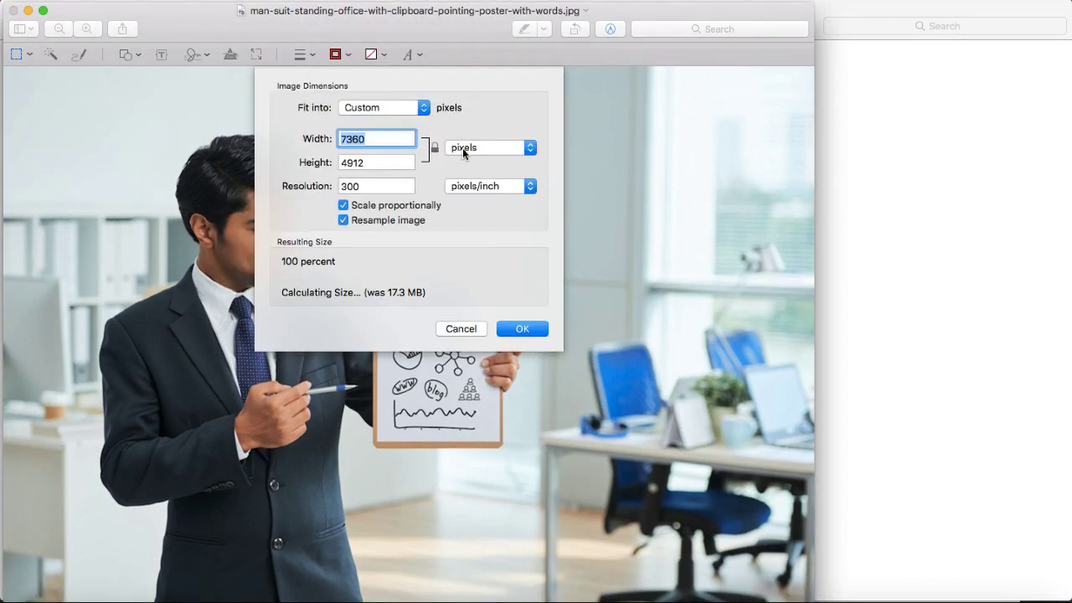
text(1920)
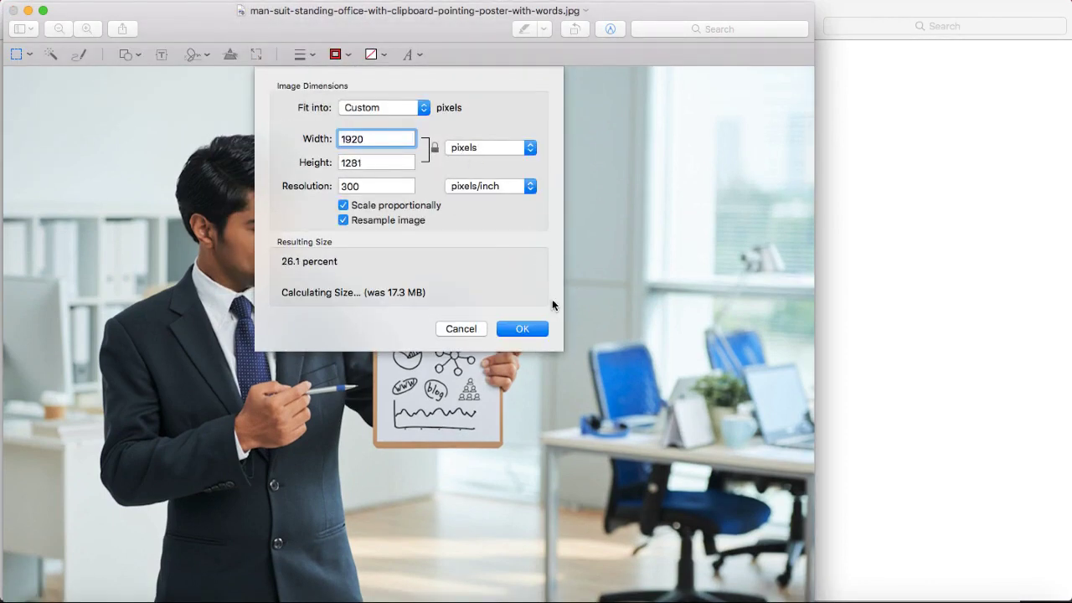
click(530, 327)
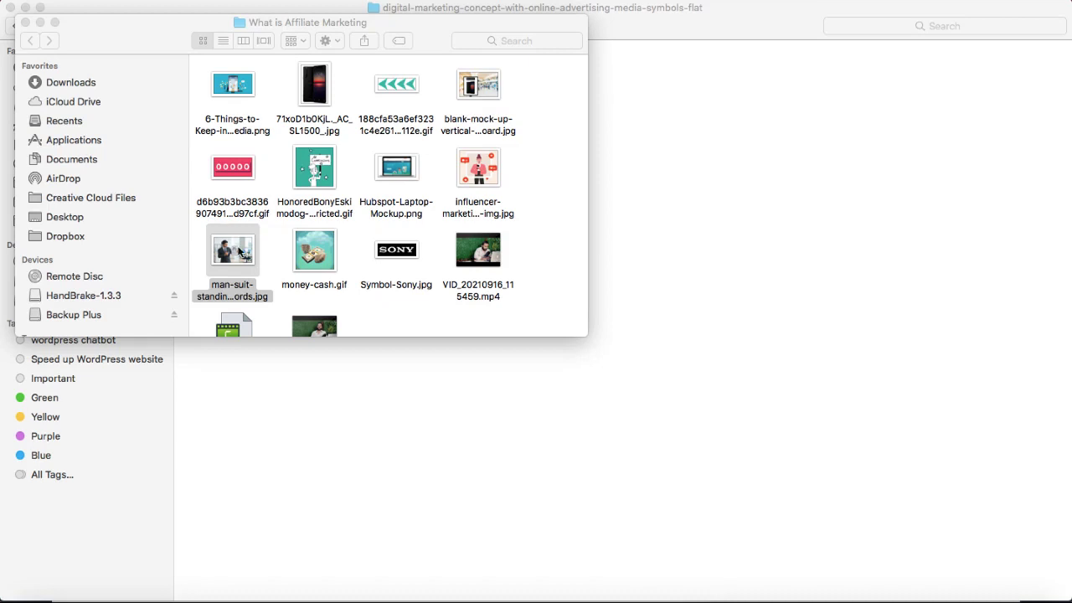
Reopen the clipboard photo and crop it to a full-width strip of about 1920 by 847 pixels around the man and clipboard, closing the image
double_click(235, 249)
click(612, 30)
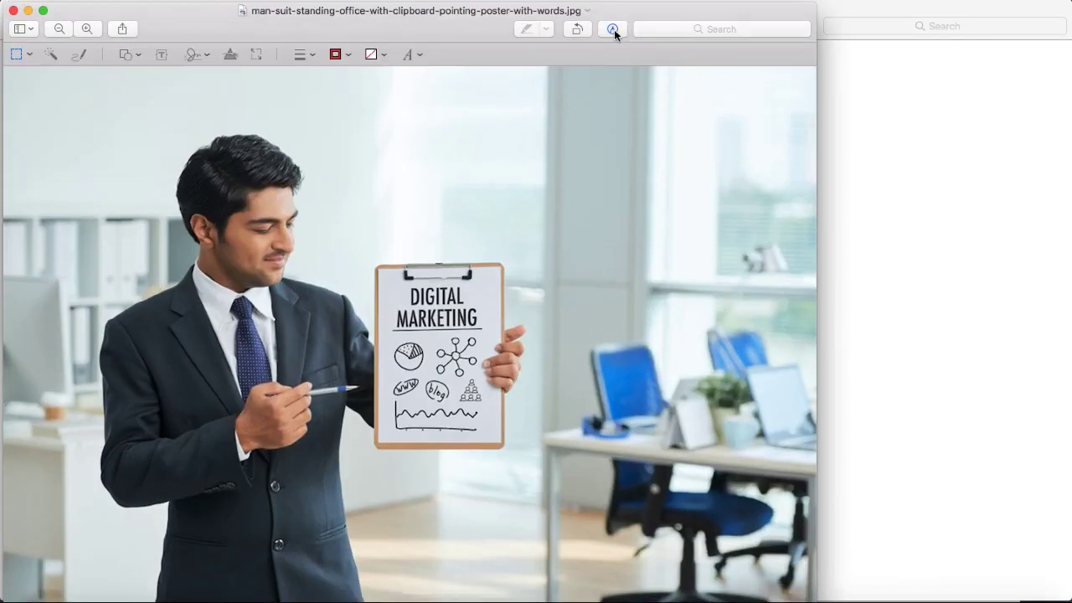
drag(12, 119, 818, 552)
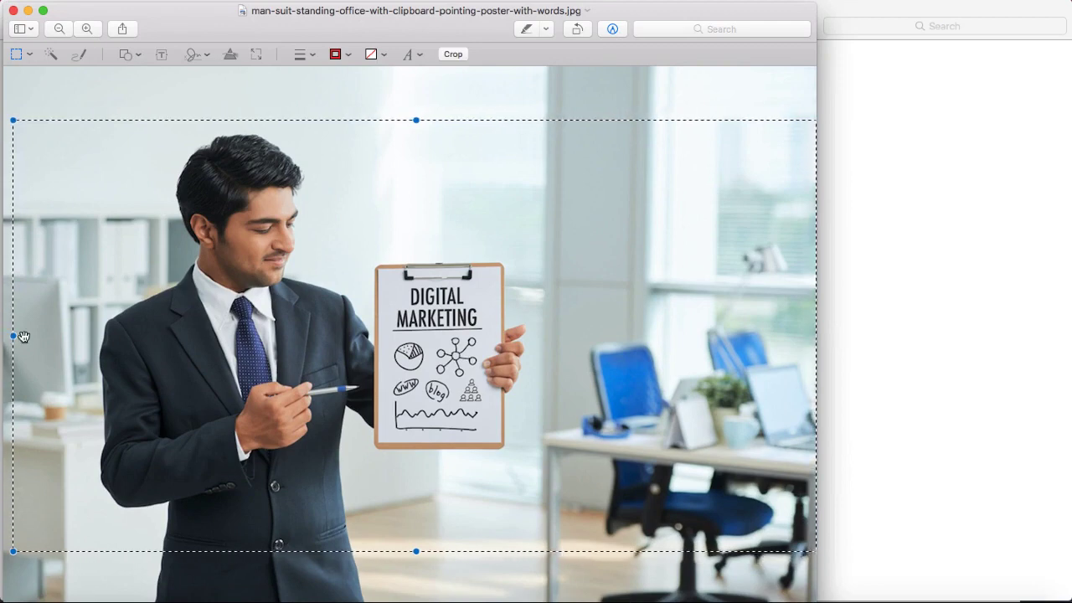
drag(416, 551, 457, 478)
click(452, 52)
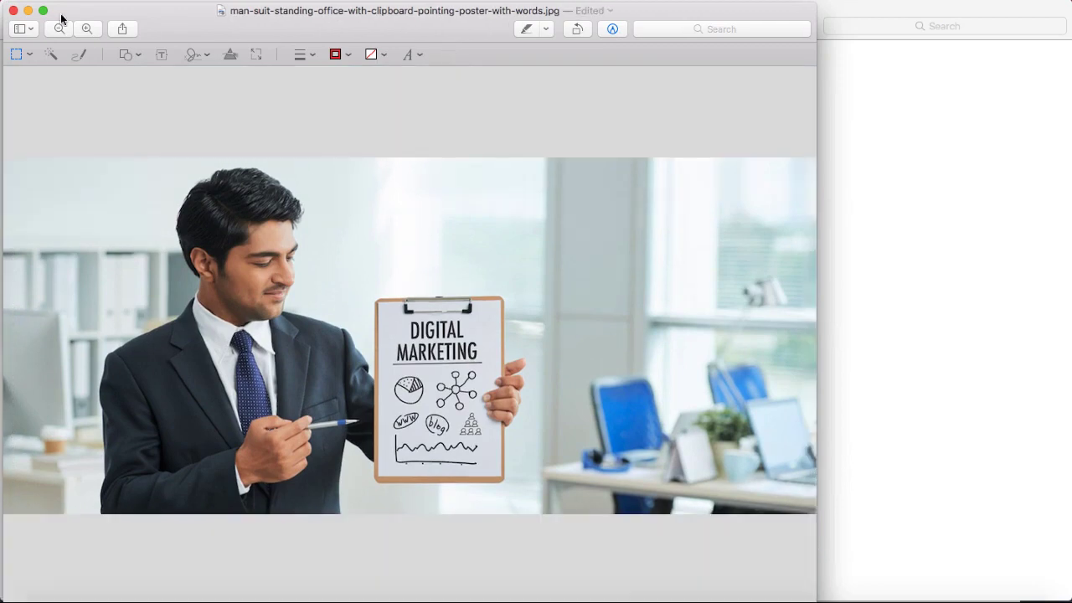
click(13, 11)
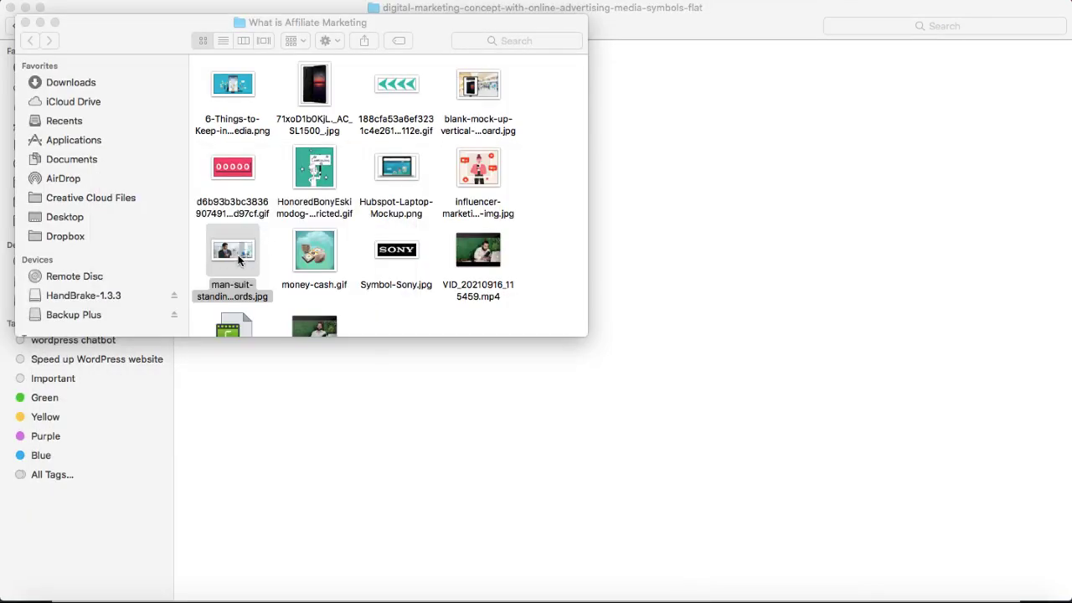
Return to MetaSlider in the browser, upload the cropped clipboard photo as a new image slide and save the slideshow
click(714, 124)
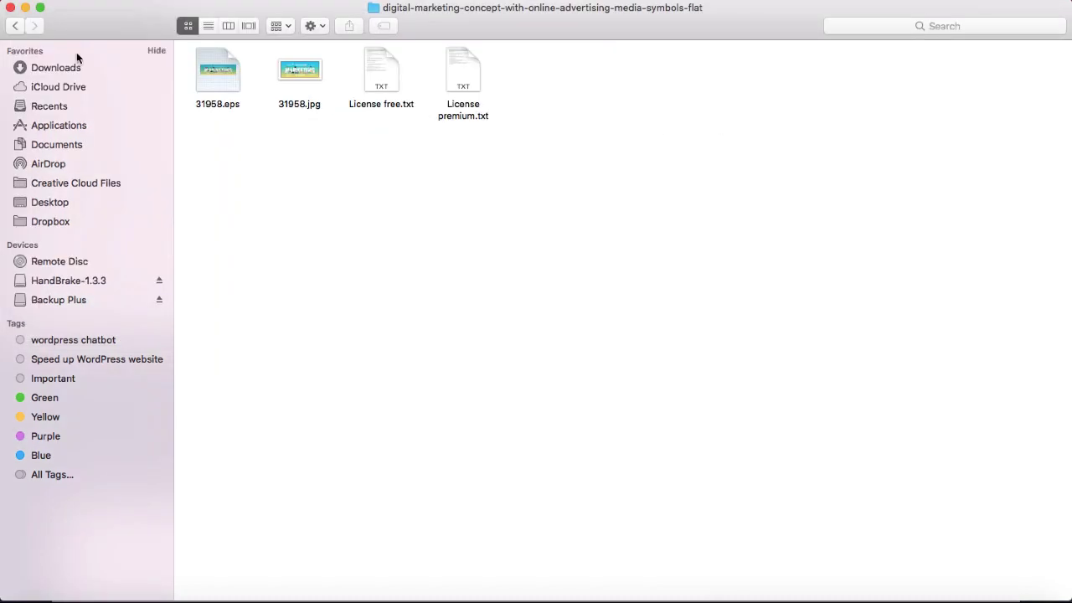
click(11, 8)
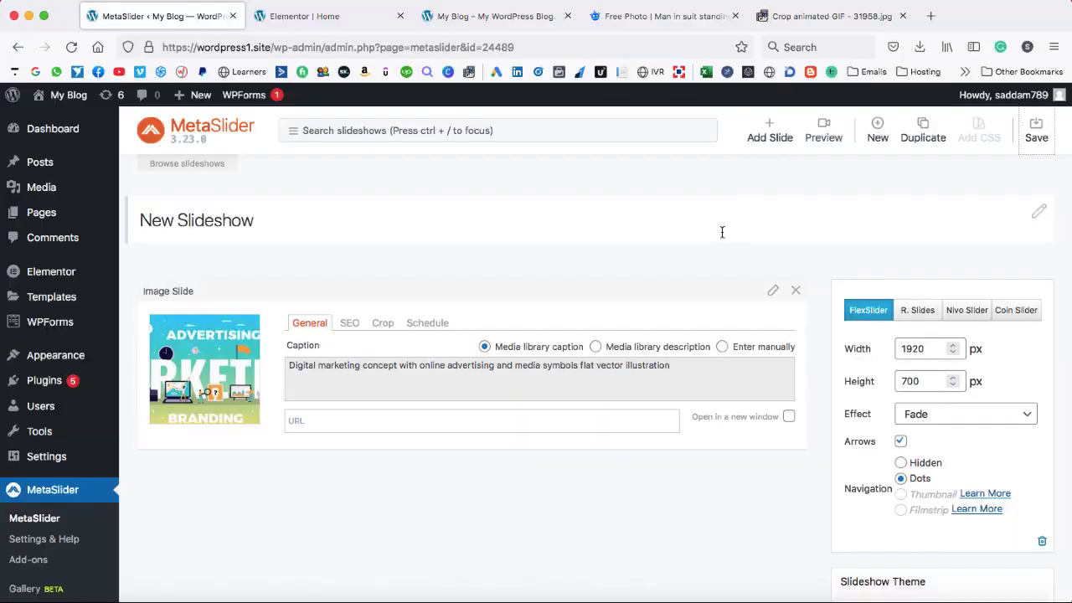
click(770, 132)
click(210, 155)
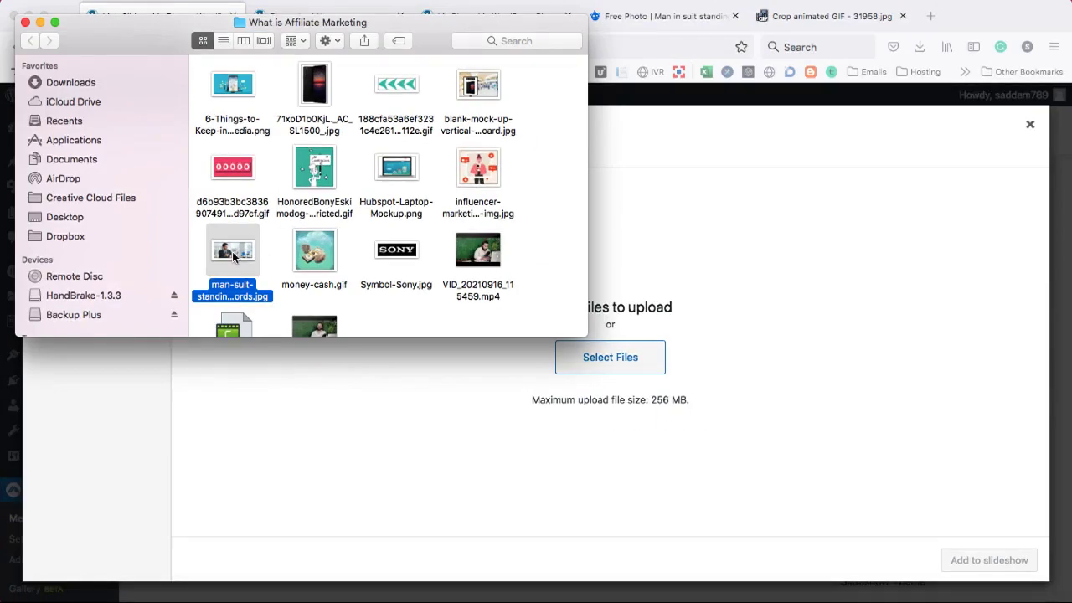
drag(151, 191, 645, 490)
click(764, 131)
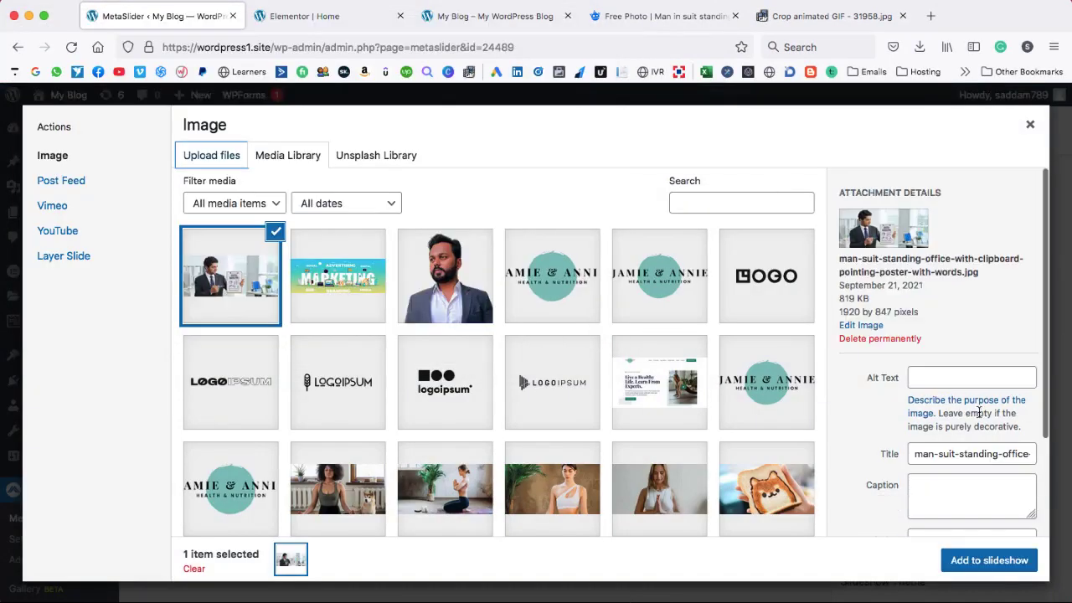
click(988, 560)
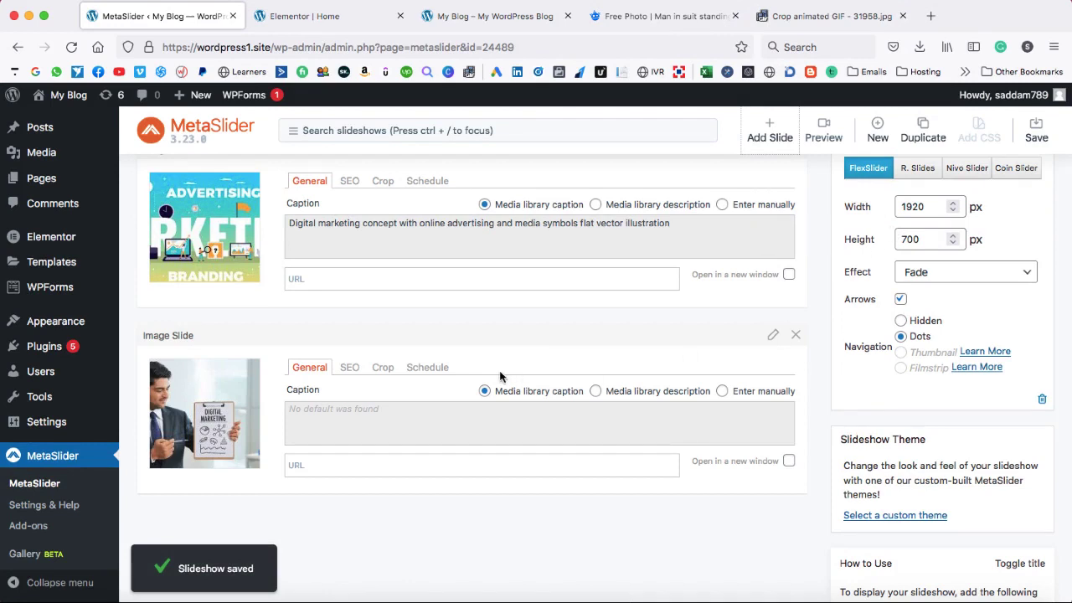
click(1039, 132)
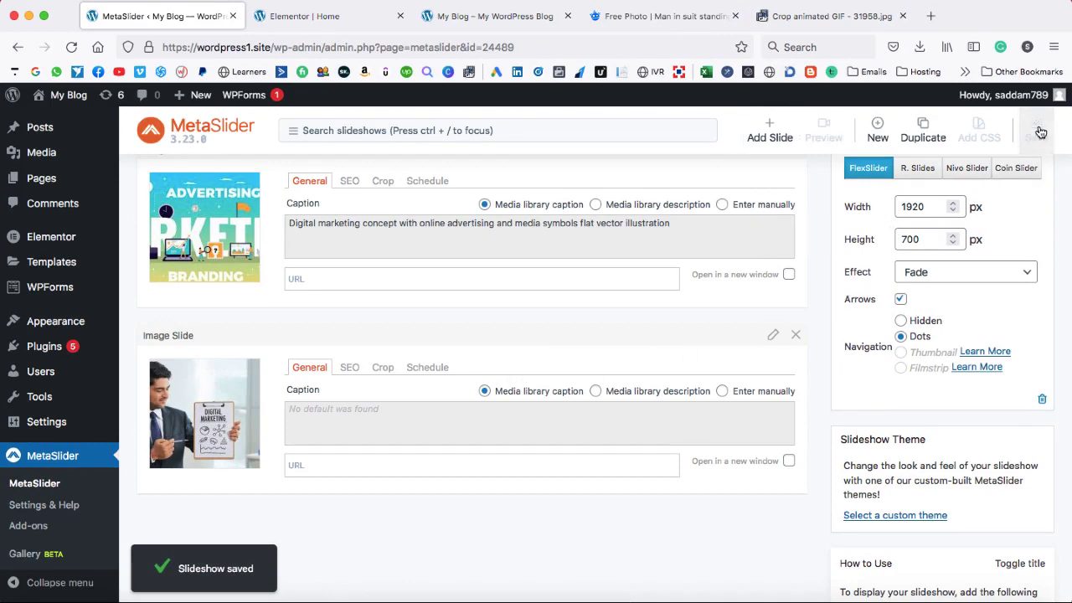
Reload the live home page and advance the slider to check the new clipboard photo slide
click(306, 16)
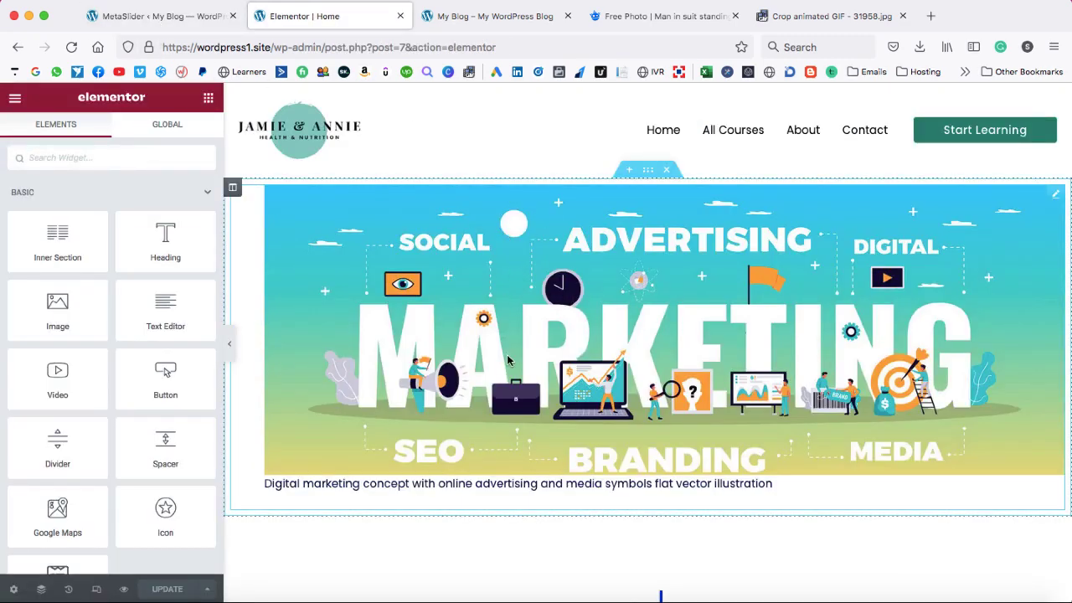
click(495, 23)
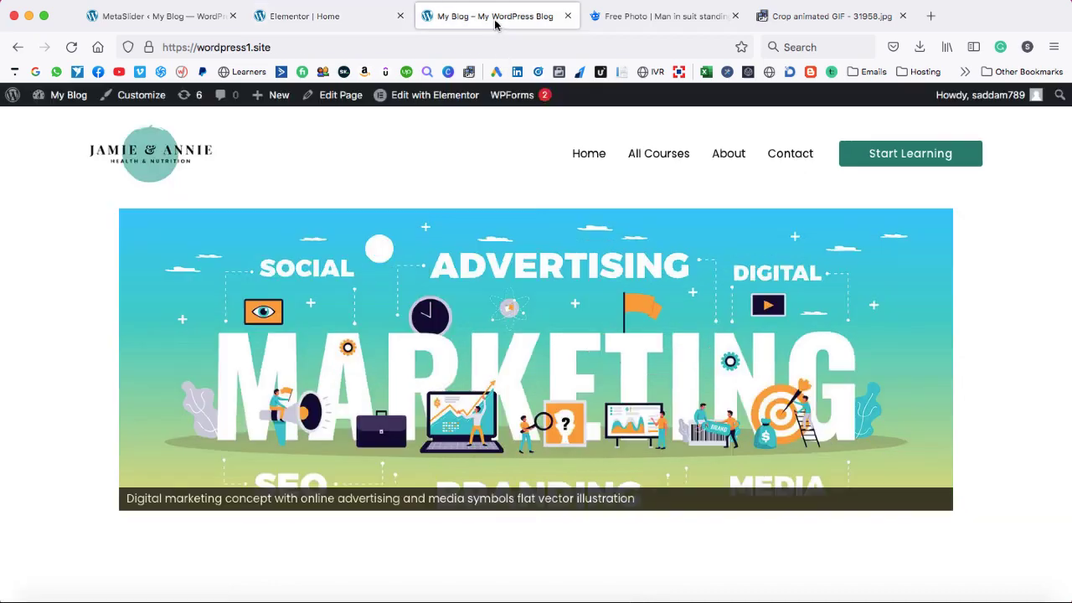
click(71, 47)
mouse_move(919, 366)
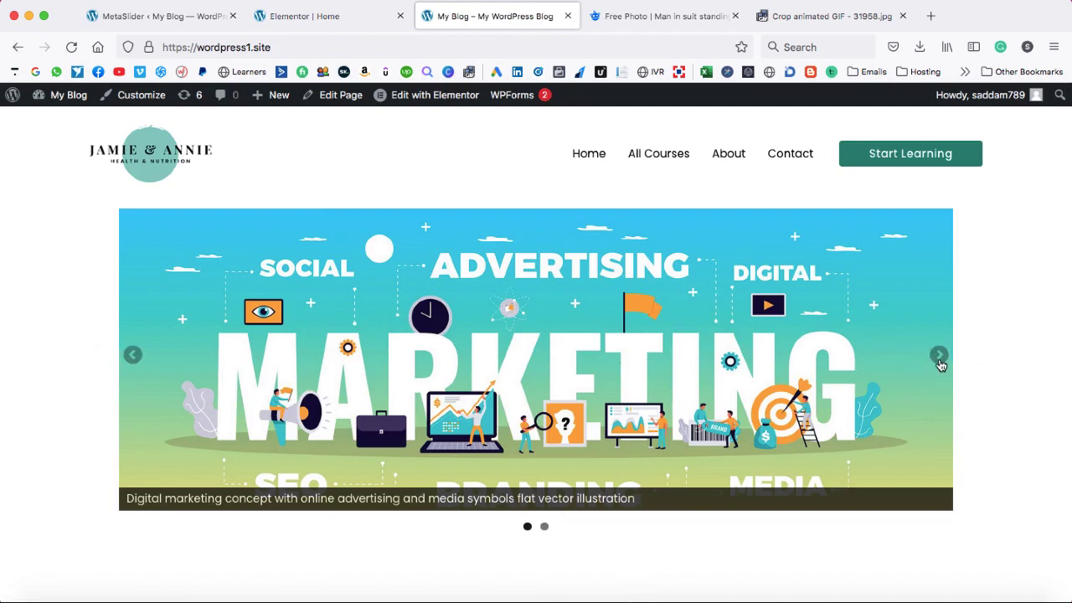
click(939, 355)
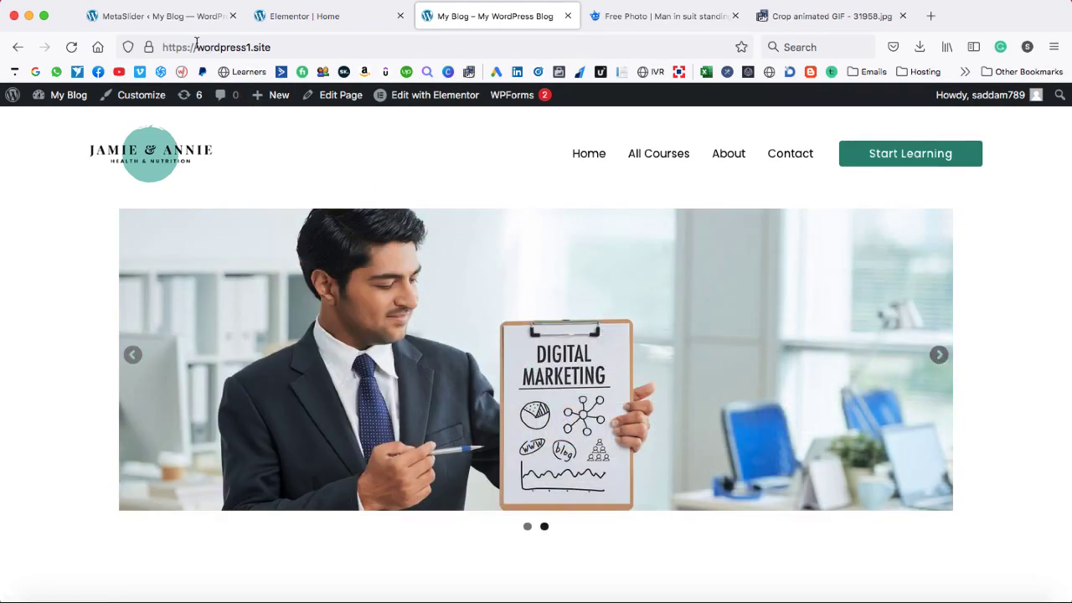
Change the MetaSlider slideshow's transition effect to Slide and save the slideshow
click(201, 17)
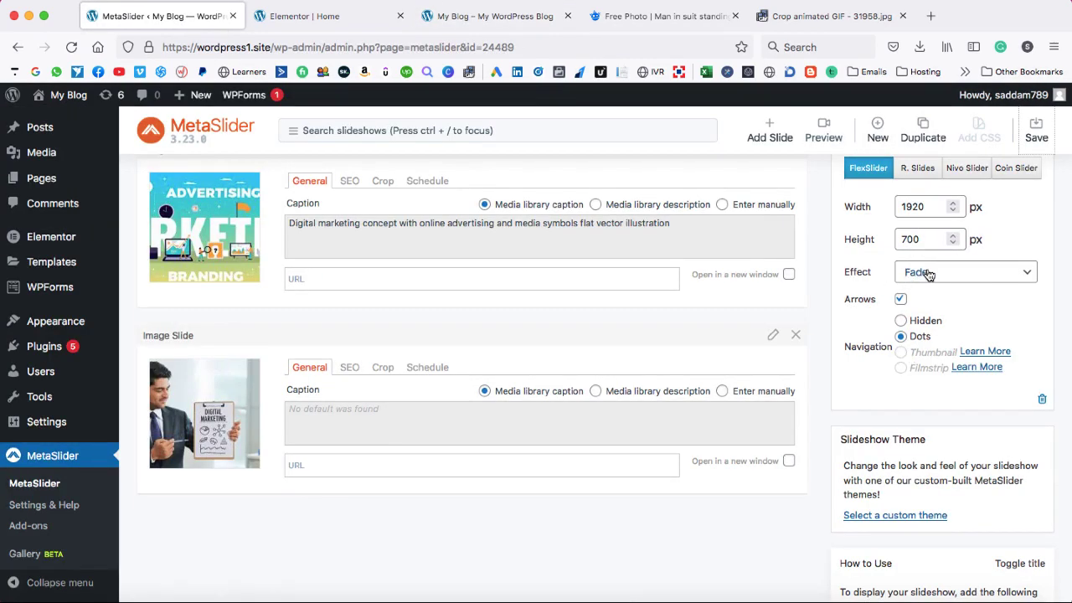
click(917, 274)
click(926, 378)
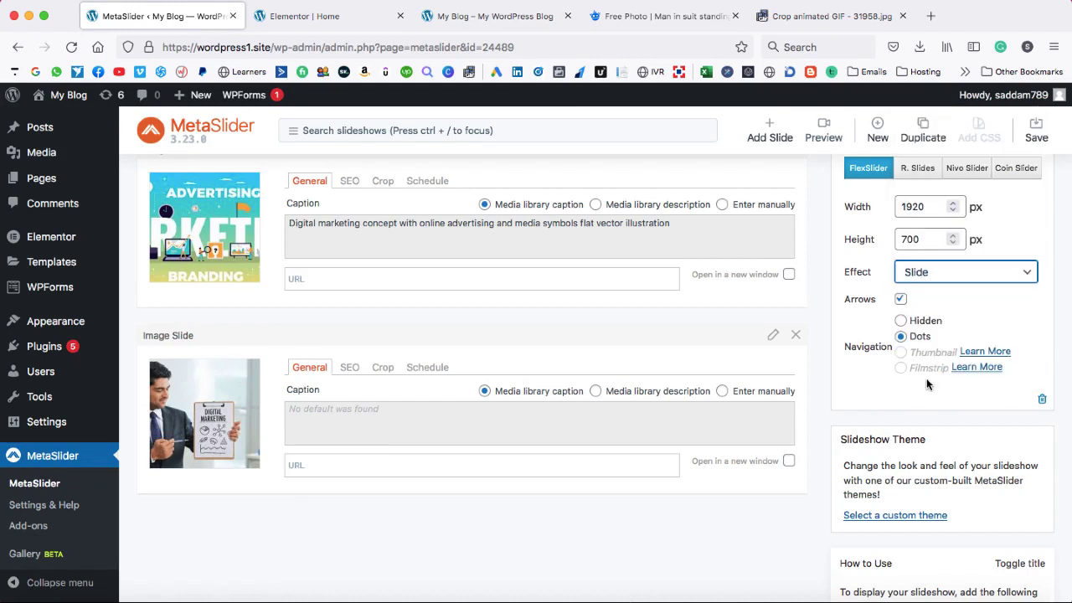
click(1038, 130)
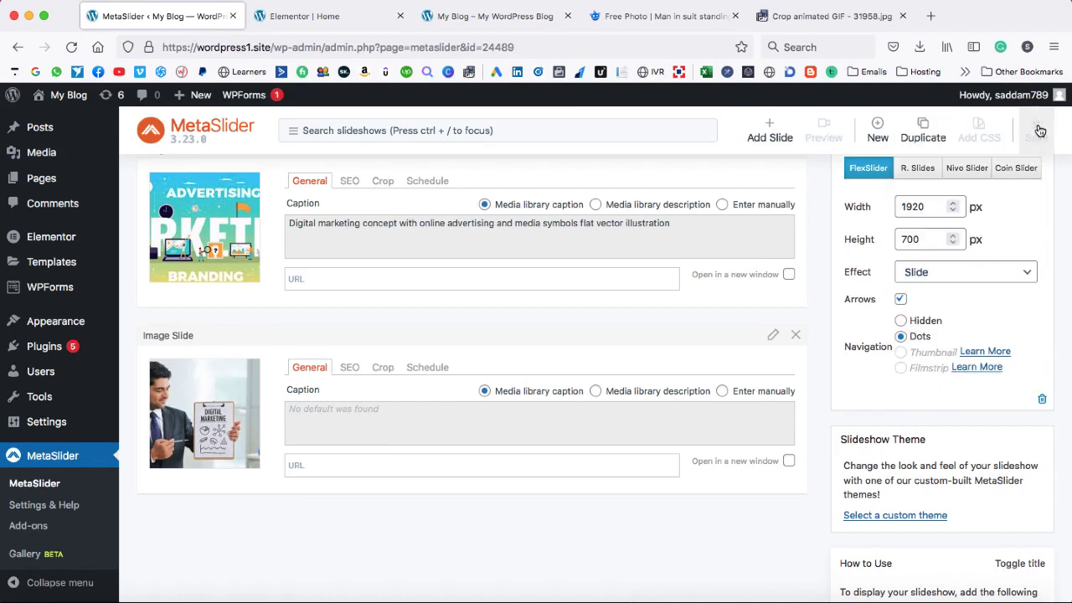
Reload the live home page and step through the slides to check the slide transition
click(489, 17)
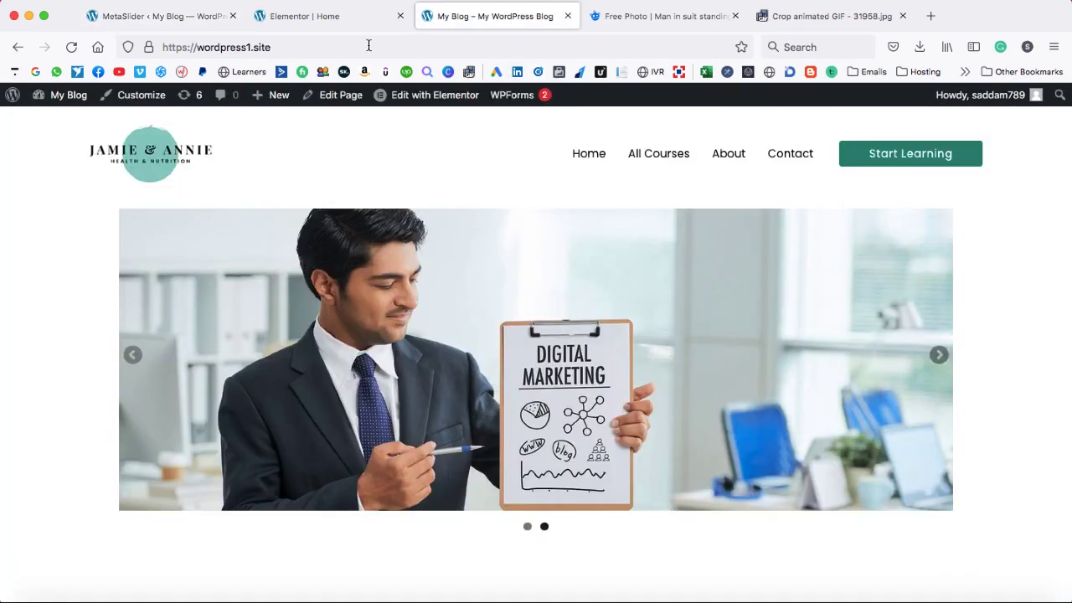
click(74, 47)
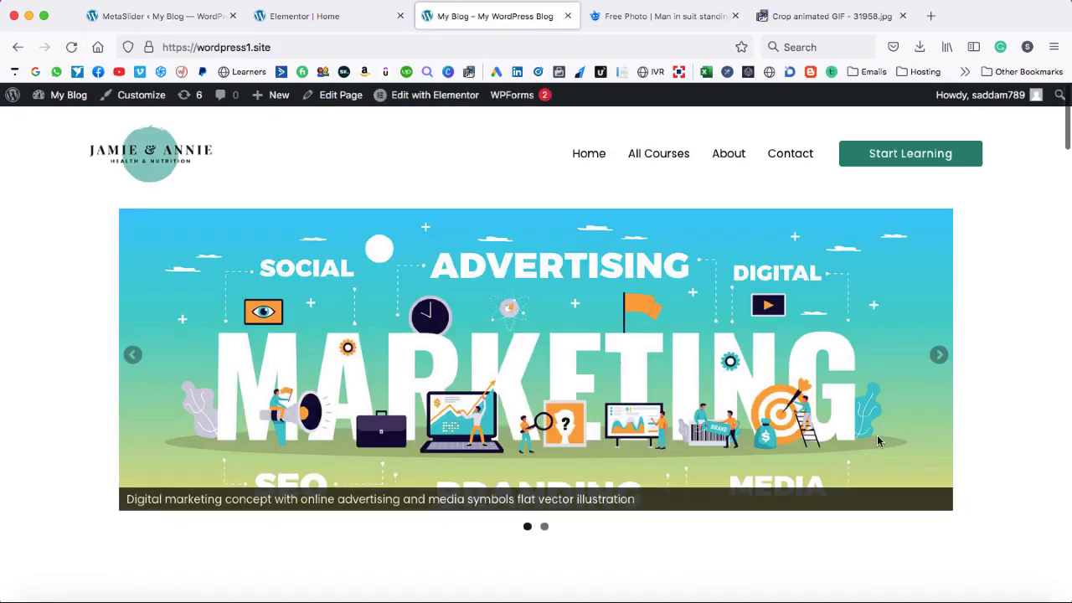
click(939, 358)
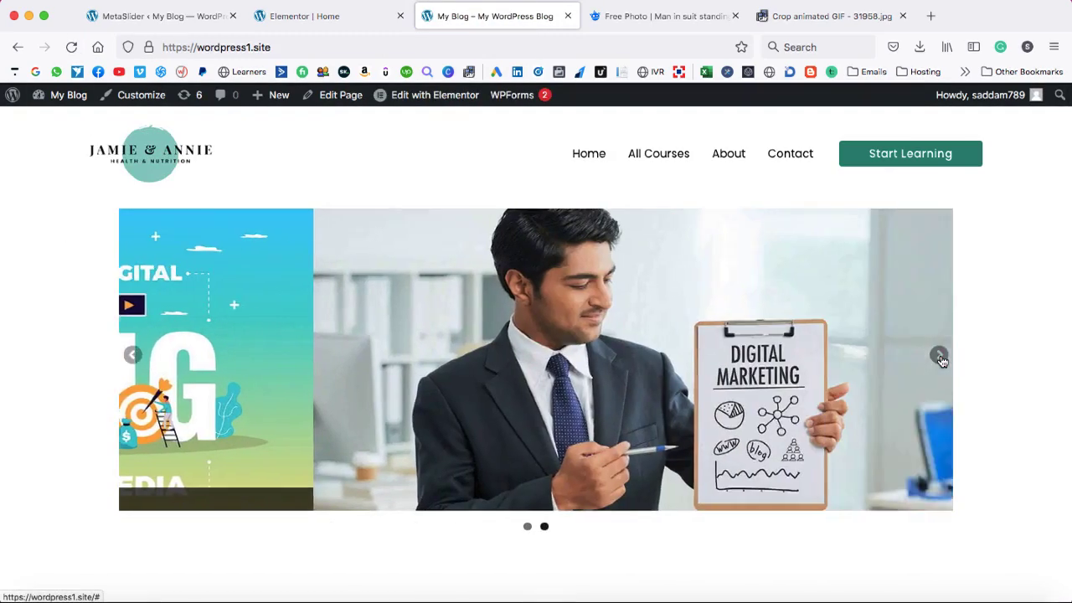
click(940, 358)
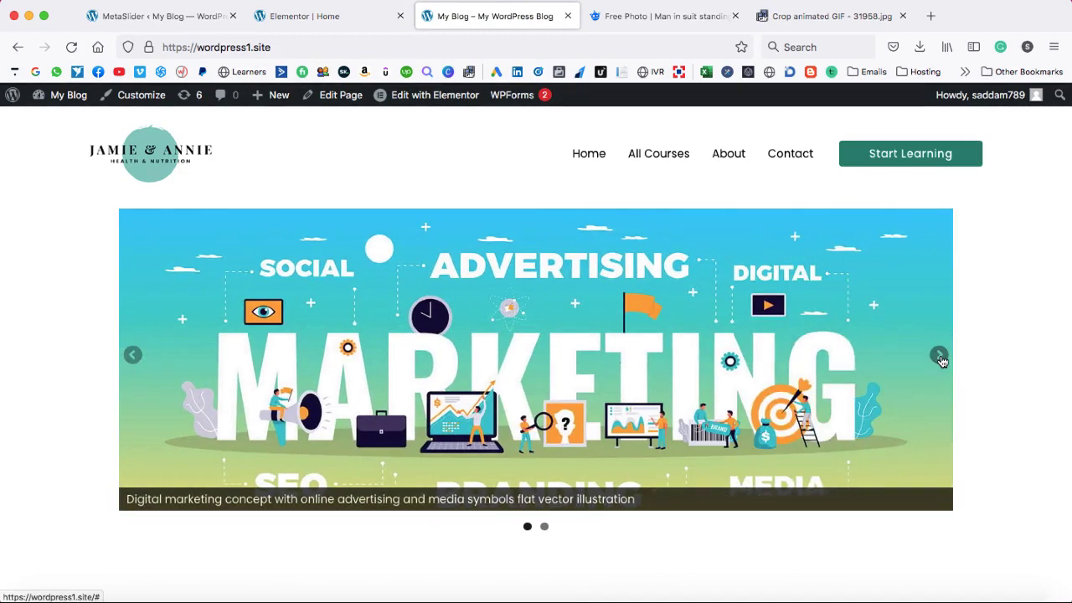
click(939, 359)
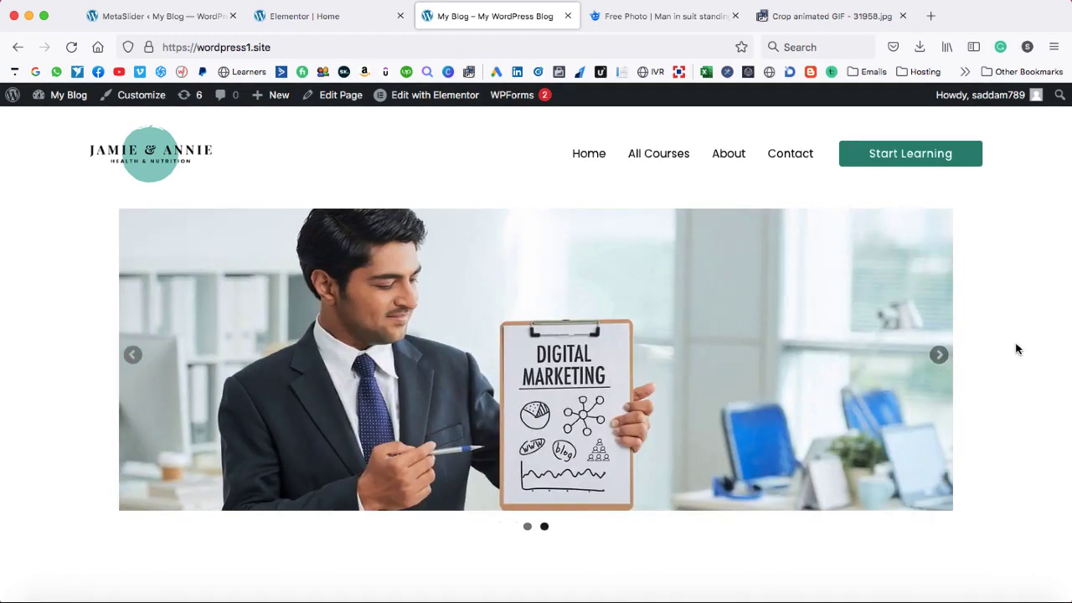
Set the content width of the slider's section in Elementor to Full Width and update the page
click(339, 18)
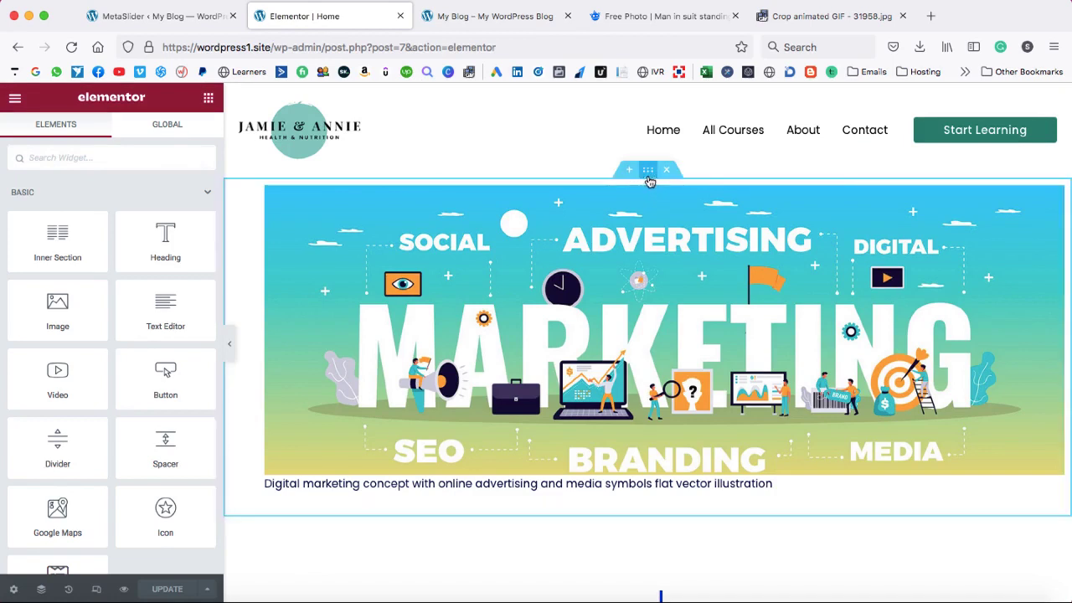
right_click(648, 176)
click(688, 188)
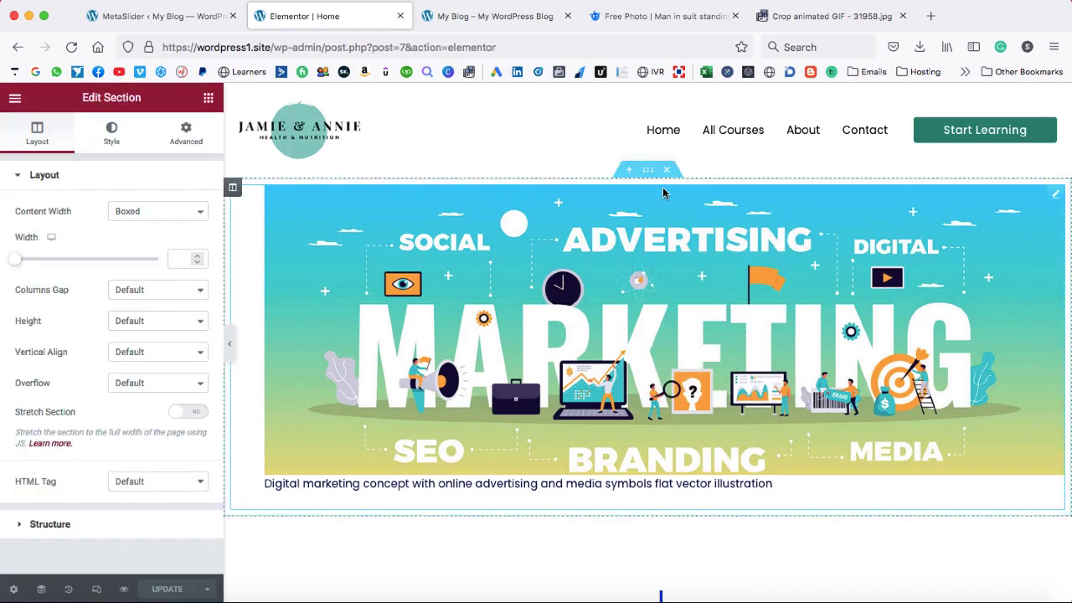
click(141, 213)
click(142, 224)
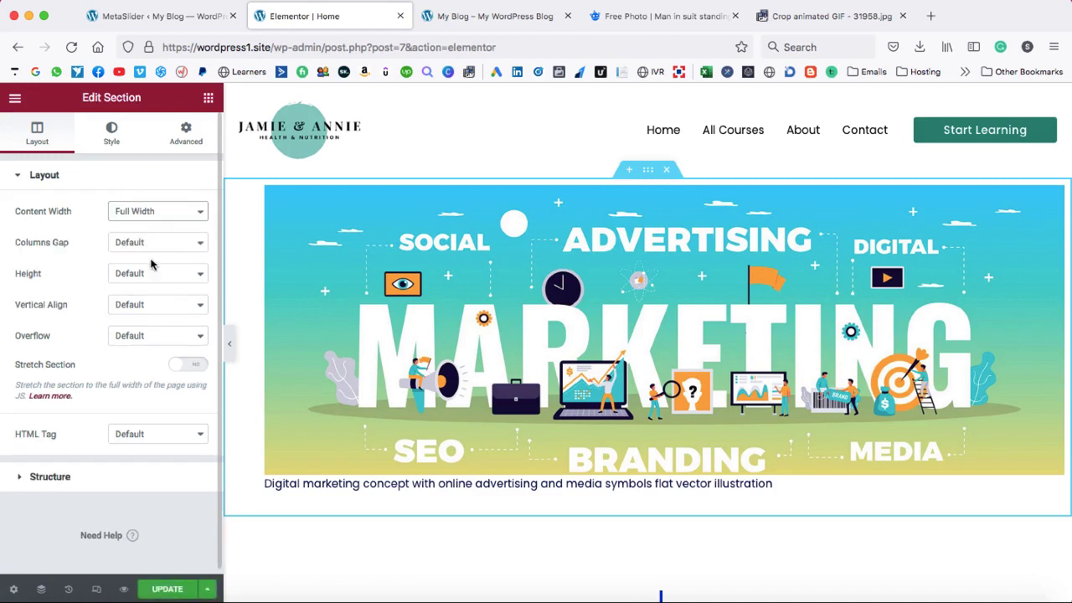
click(177, 591)
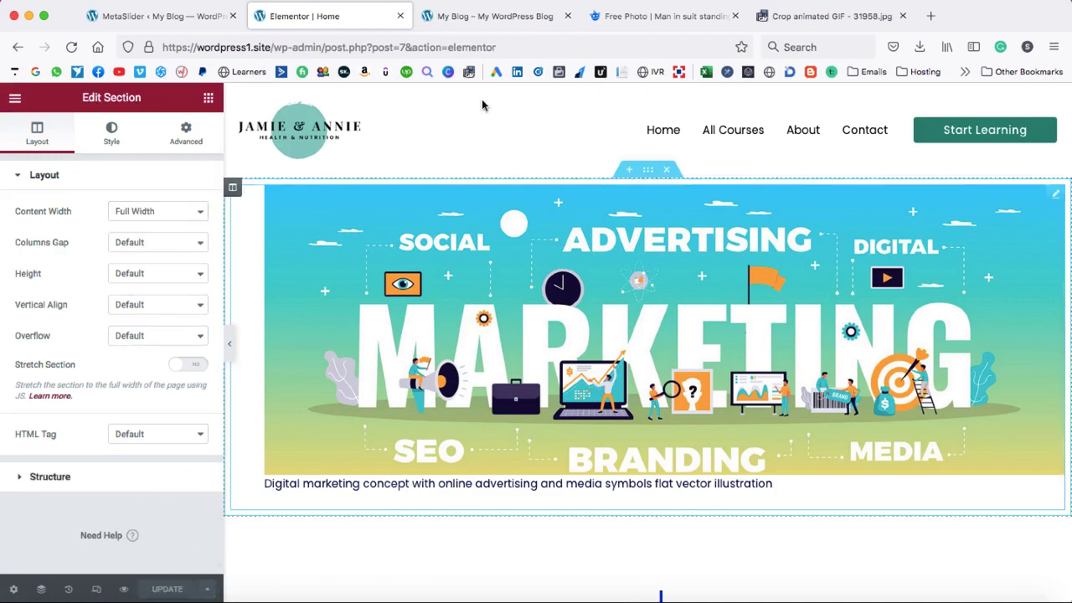
Reload the live home page to check the slider's width, and return to the Elementor editor
click(495, 24)
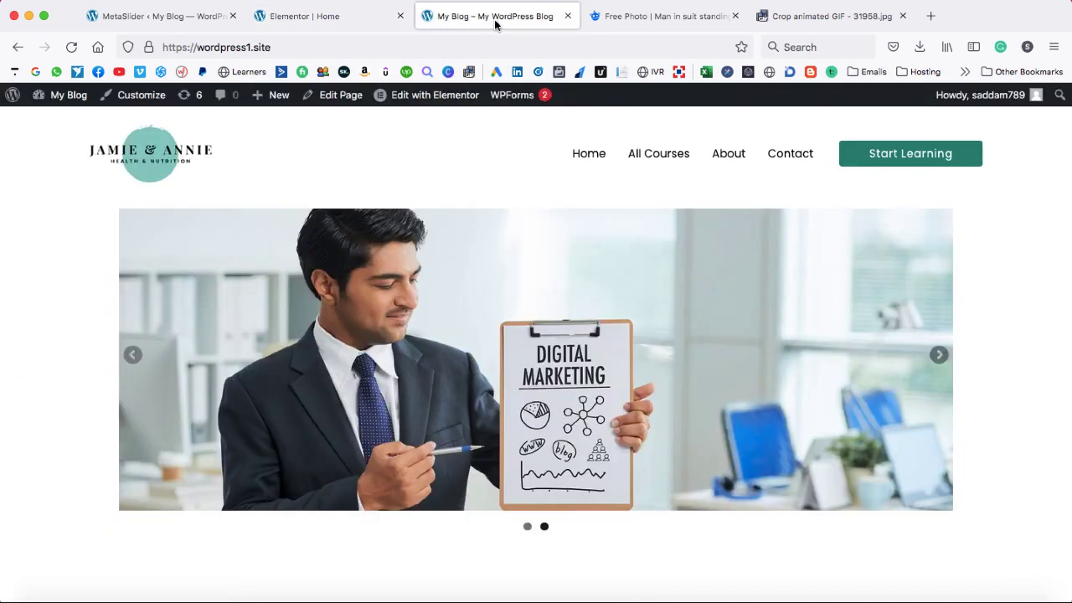
click(72, 47)
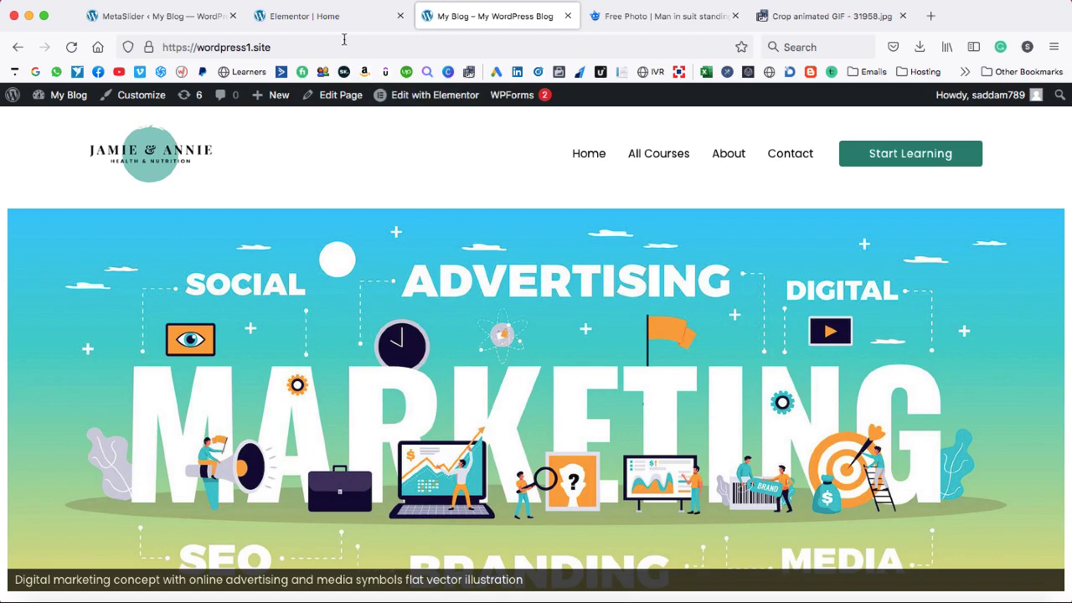
click(330, 19)
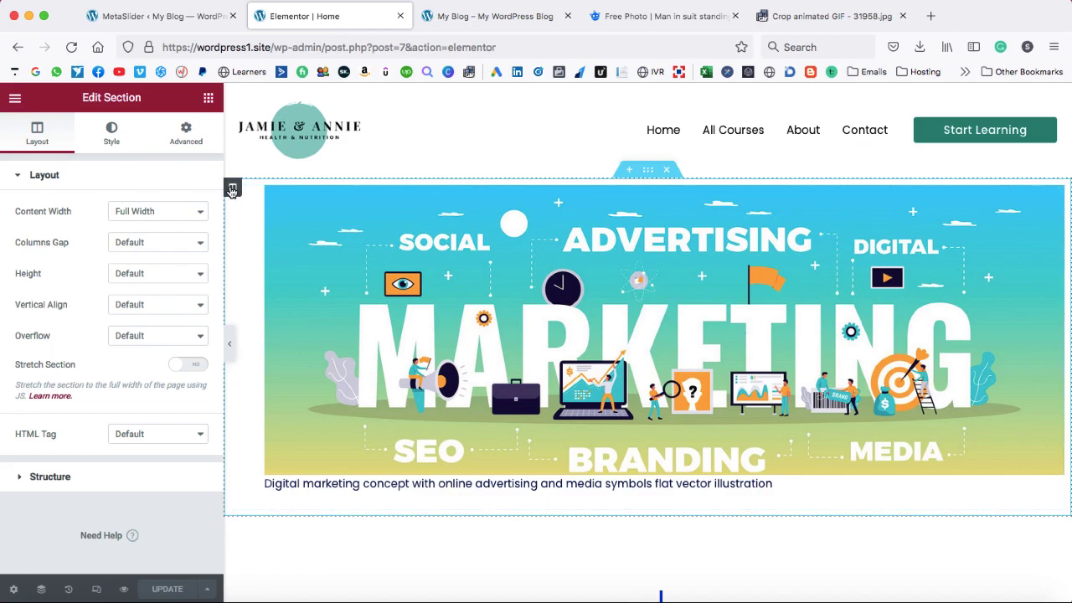
Set the padding of the slider's column to 0 px on all sides in Elementor and update the page
right_click(232, 190)
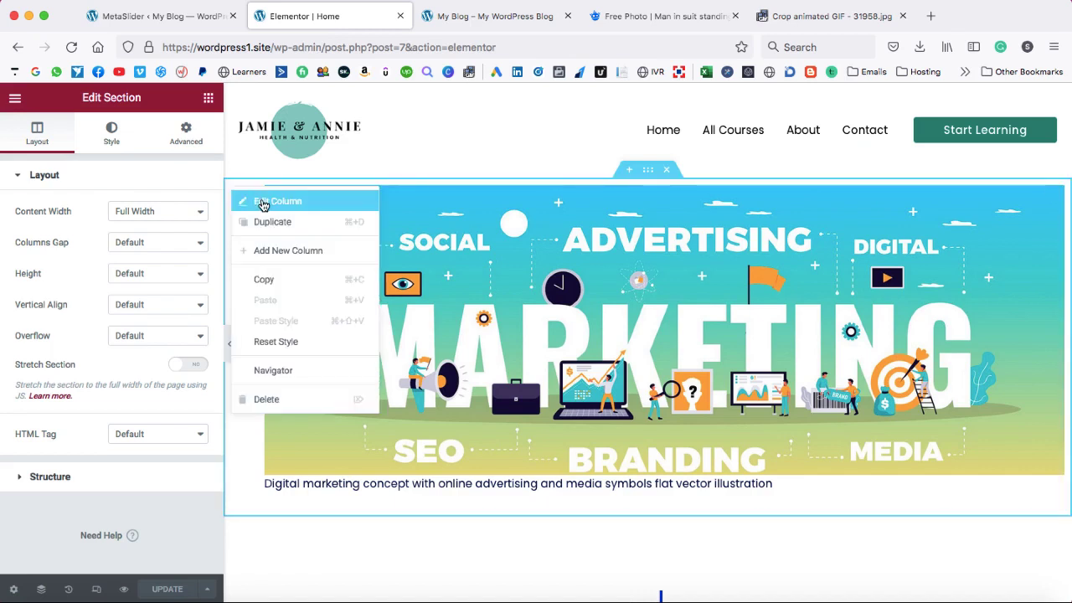
click(260, 201)
click(184, 140)
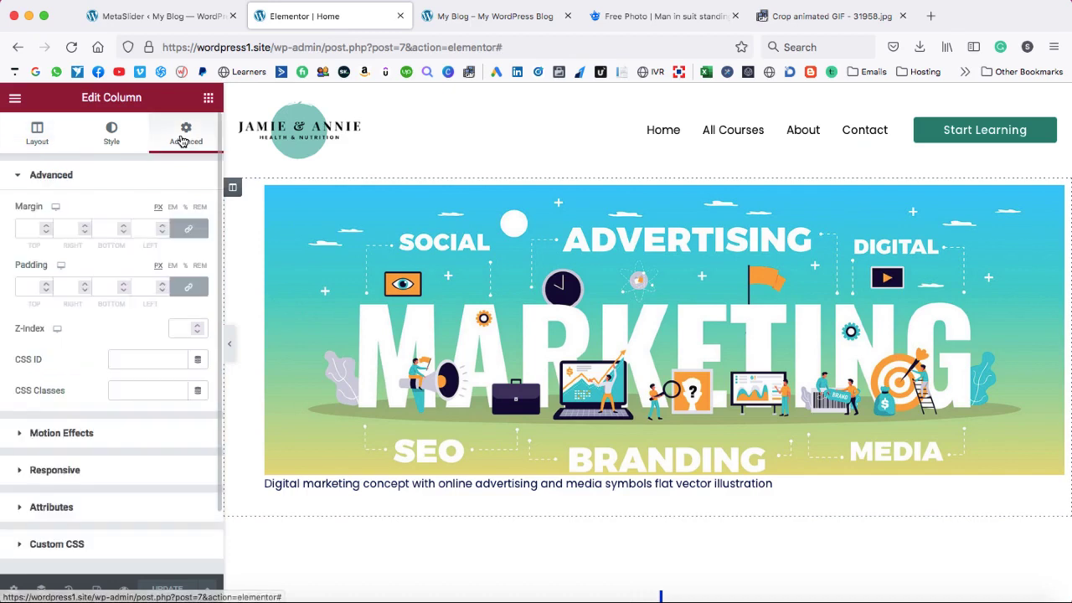
click(28, 288)
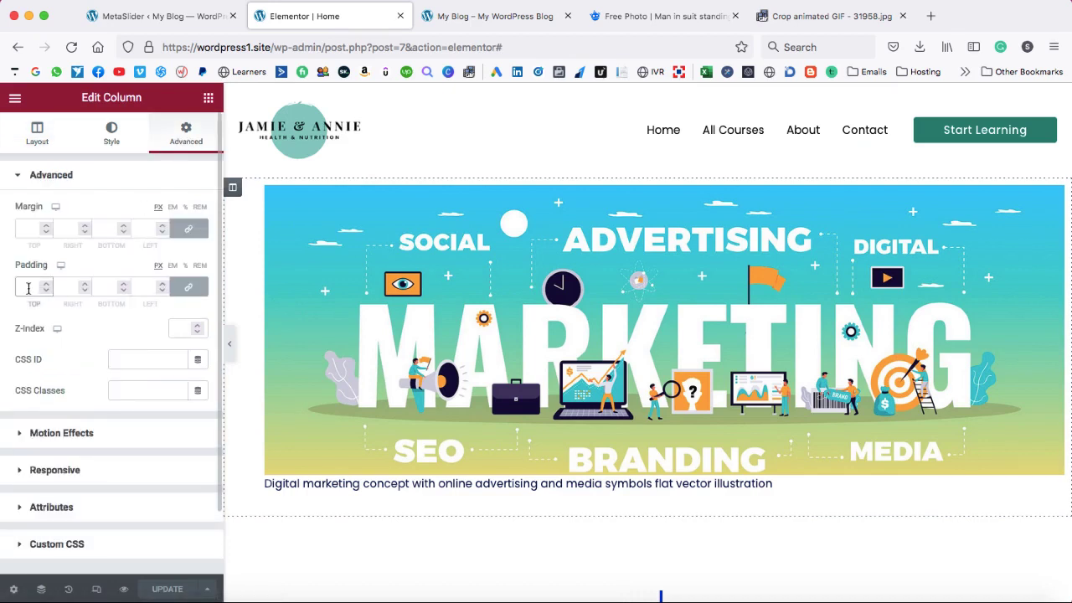
text(0)
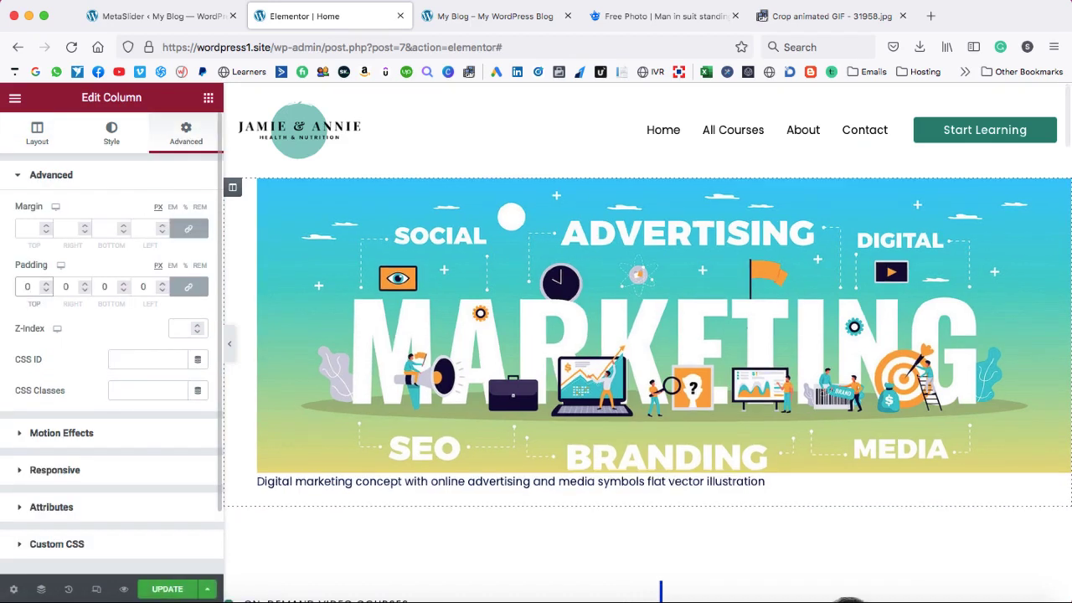
click(170, 590)
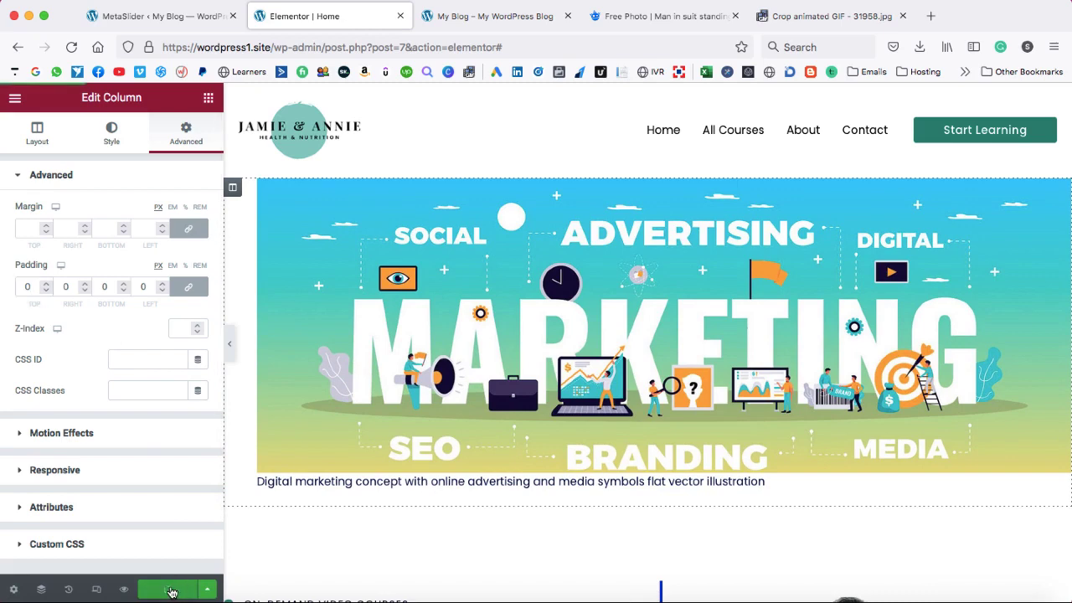
Reload the live home page and check the slider's edge-to-edge width and the first slide's caption
click(494, 16)
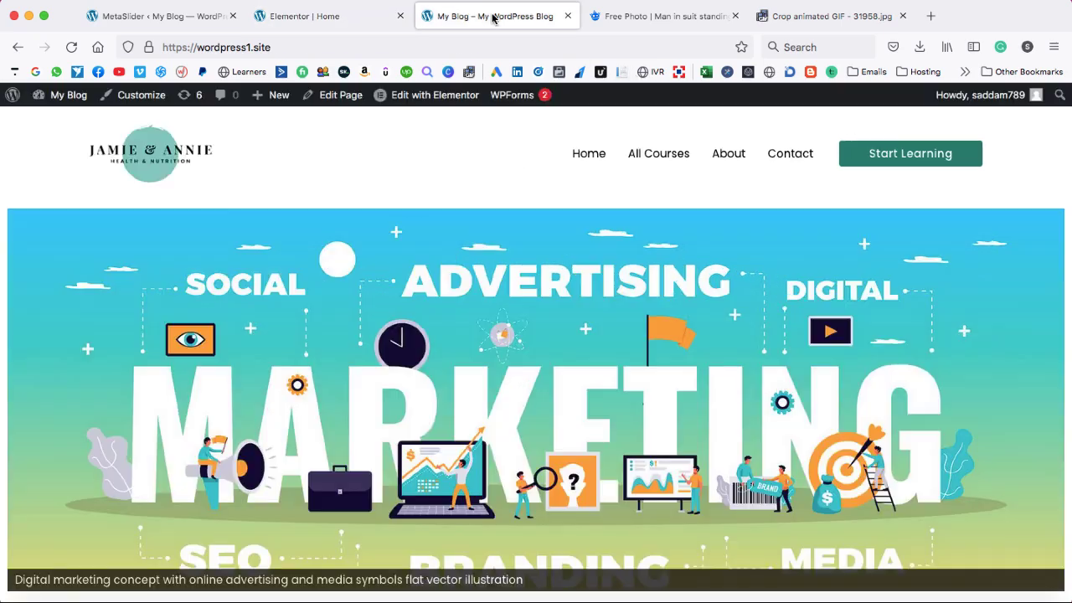
click(72, 47)
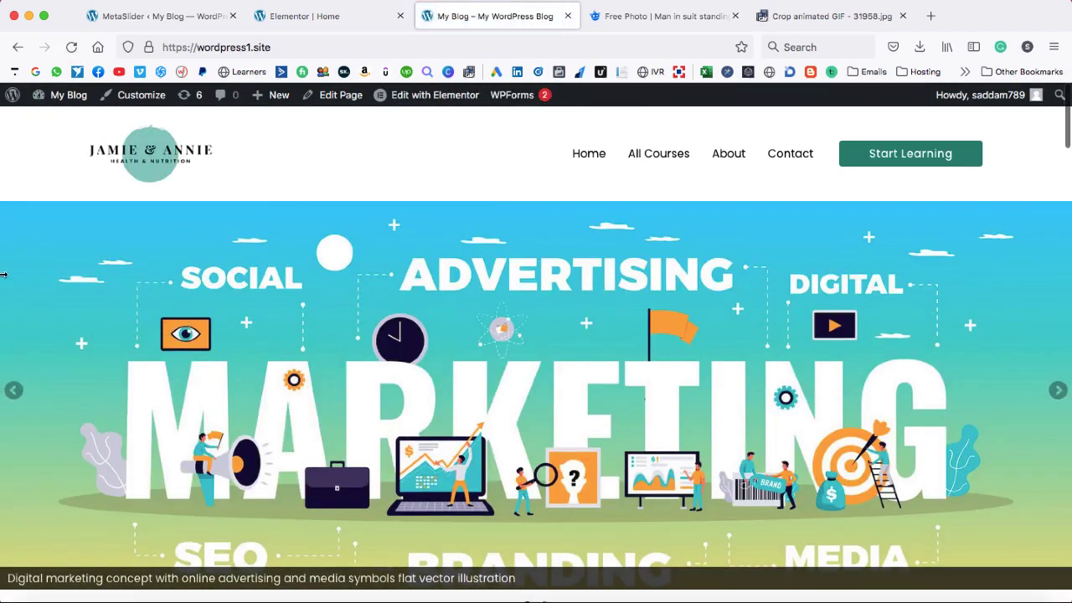
scroll(892, 371, down, 2)
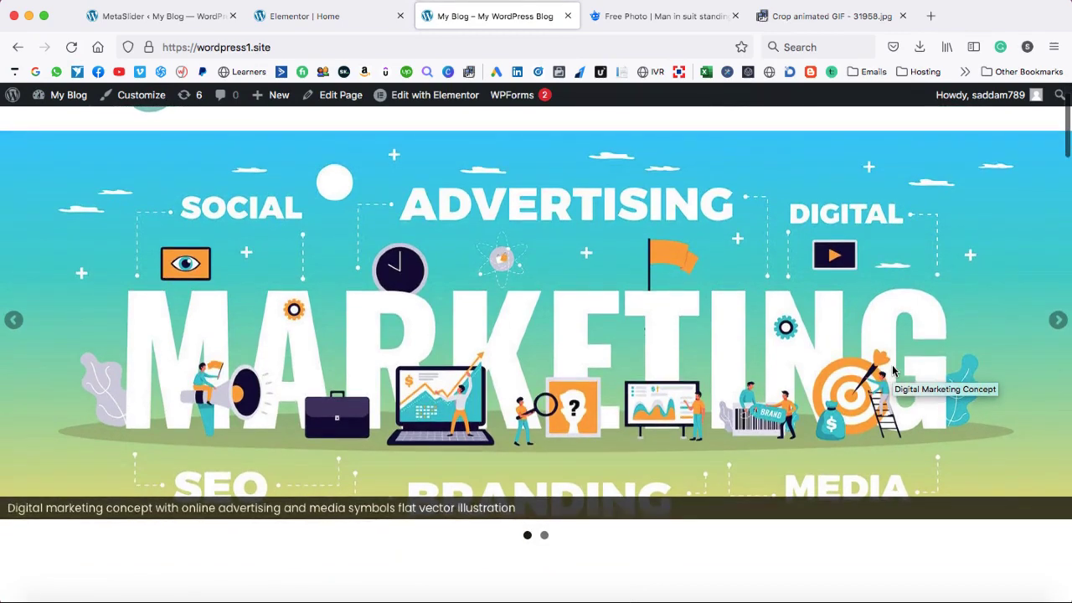
scroll(893, 371, up, 2)
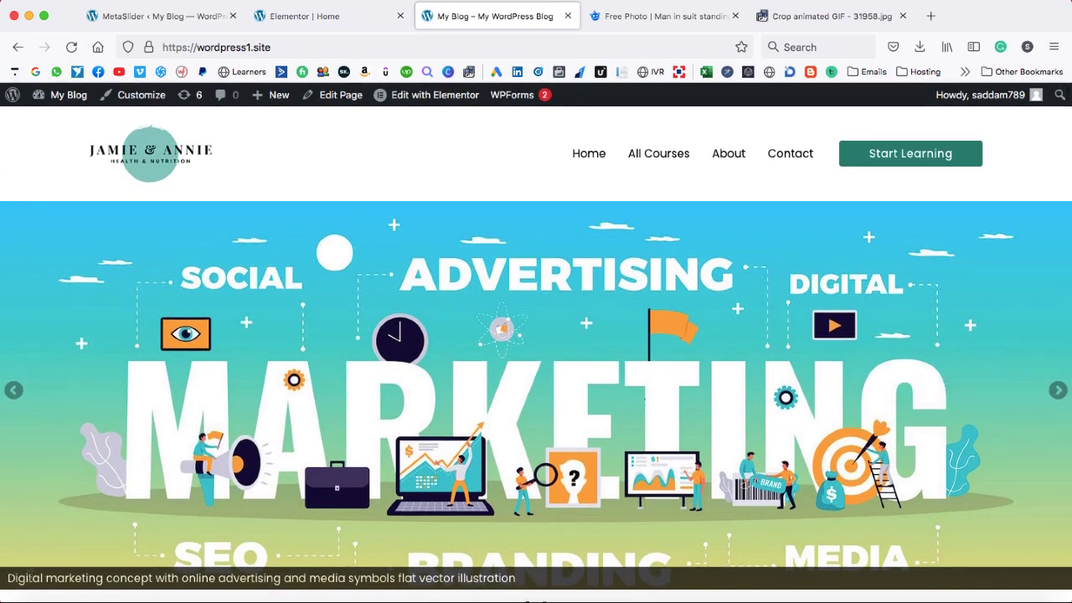
drag(8, 578, 177, 578)
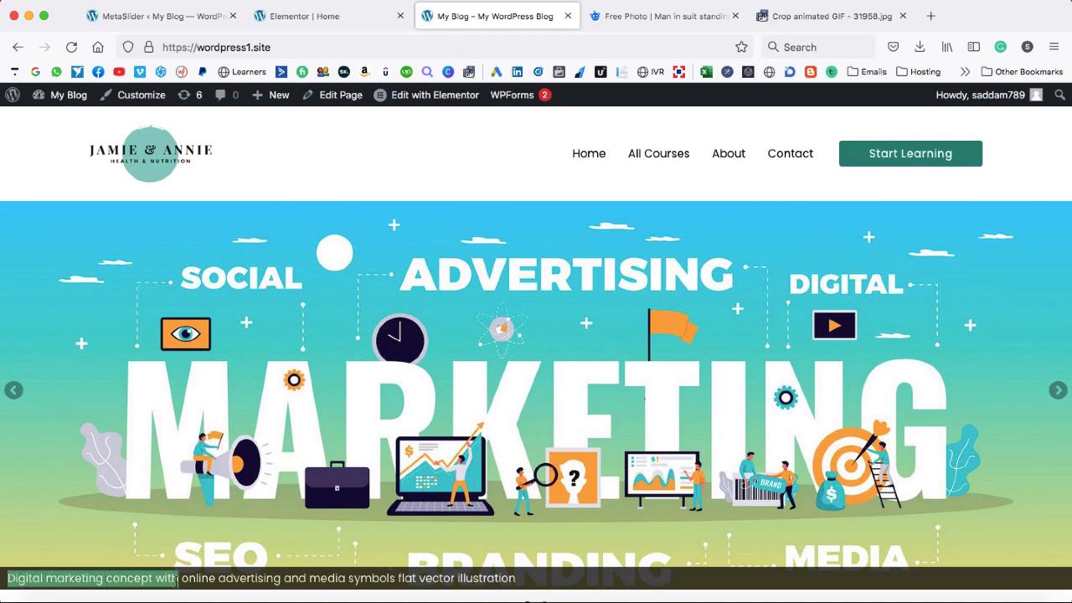
In MetaSlider, clear the caption and title of the first slide's image, update the slide image and save the slideshow
click(155, 16)
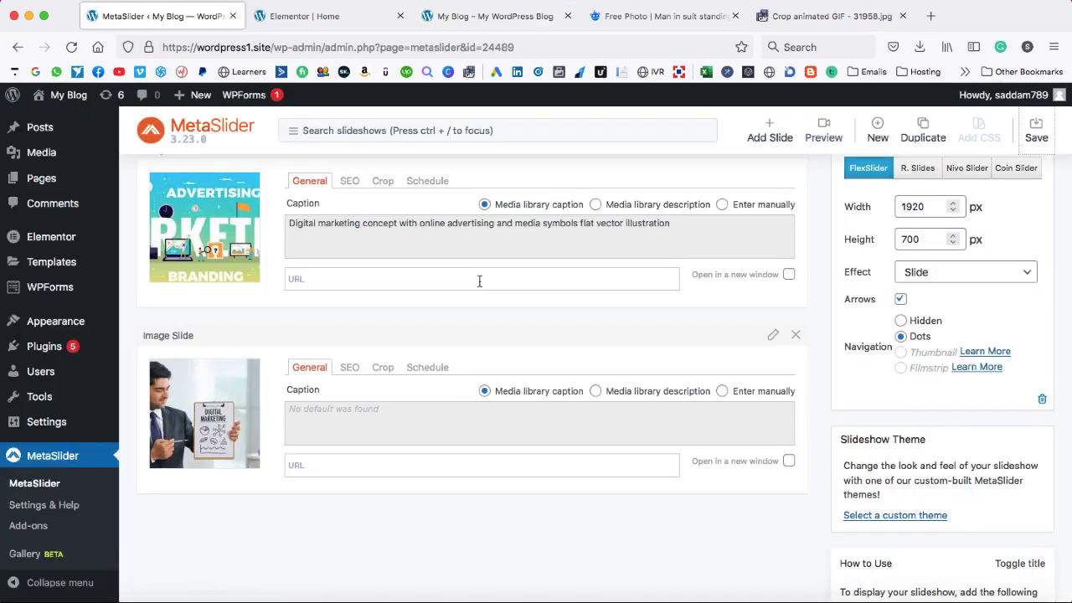
scroll(479, 281, up, 1)
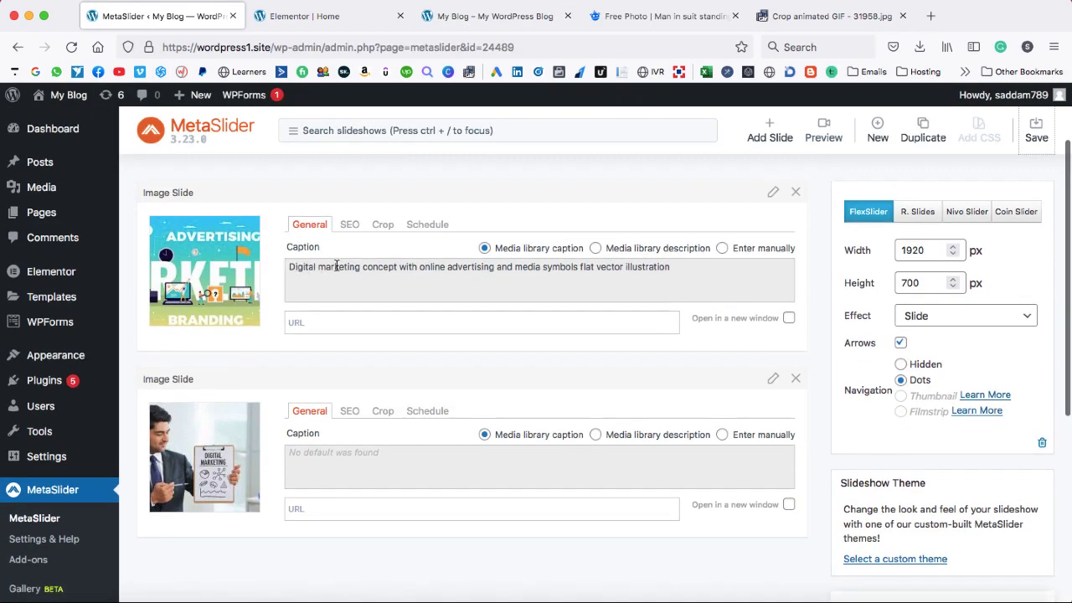
triple_click(687, 278)
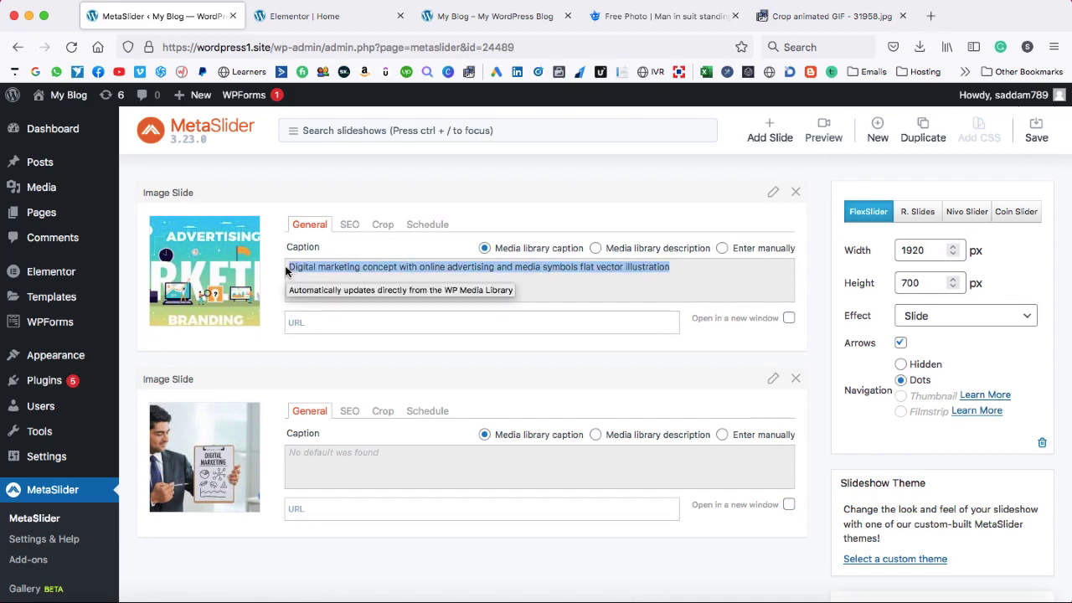
click(772, 192)
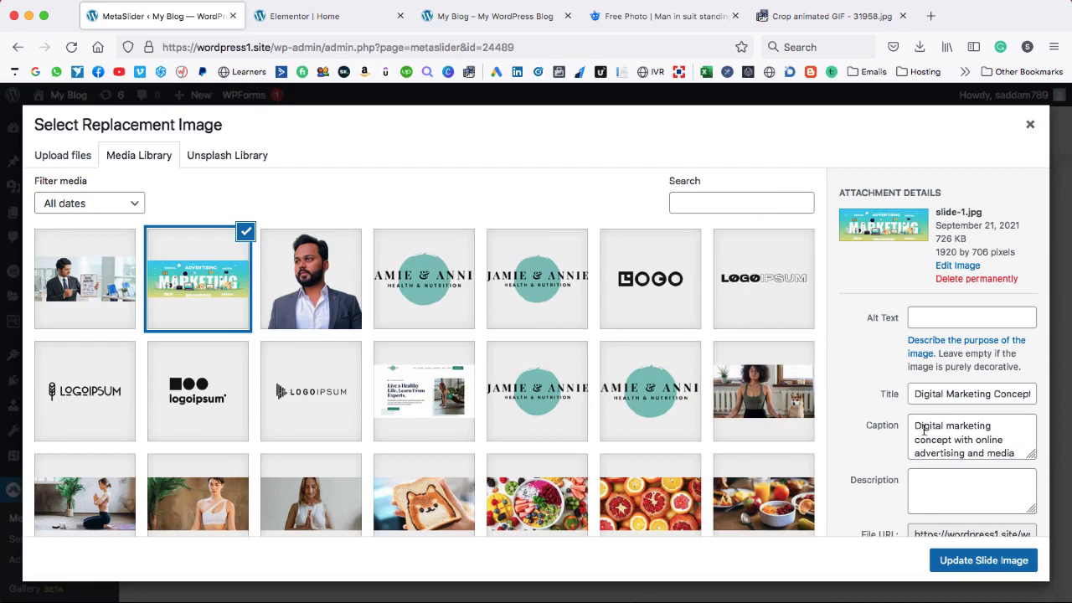
drag(918, 426, 1028, 466)
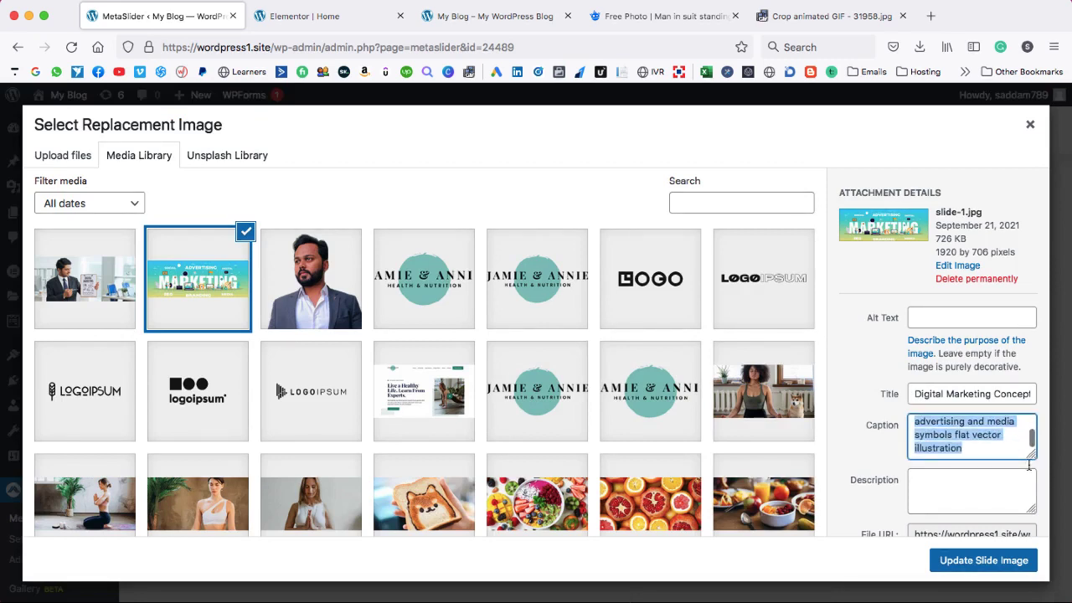
key(BackSpace)
drag(912, 393, 1036, 393)
key(BackSpace)
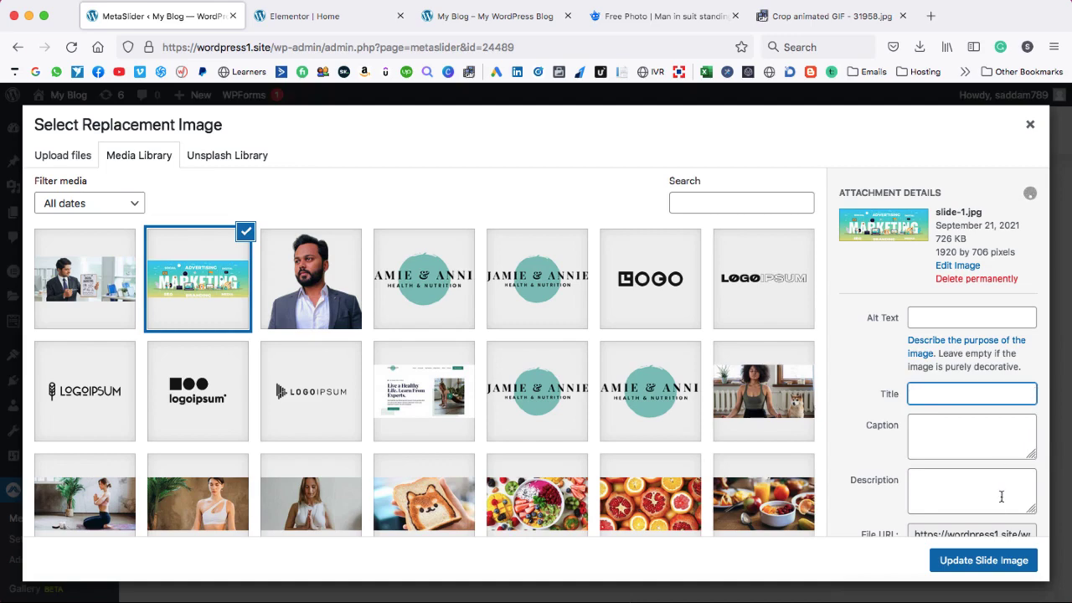
click(983, 559)
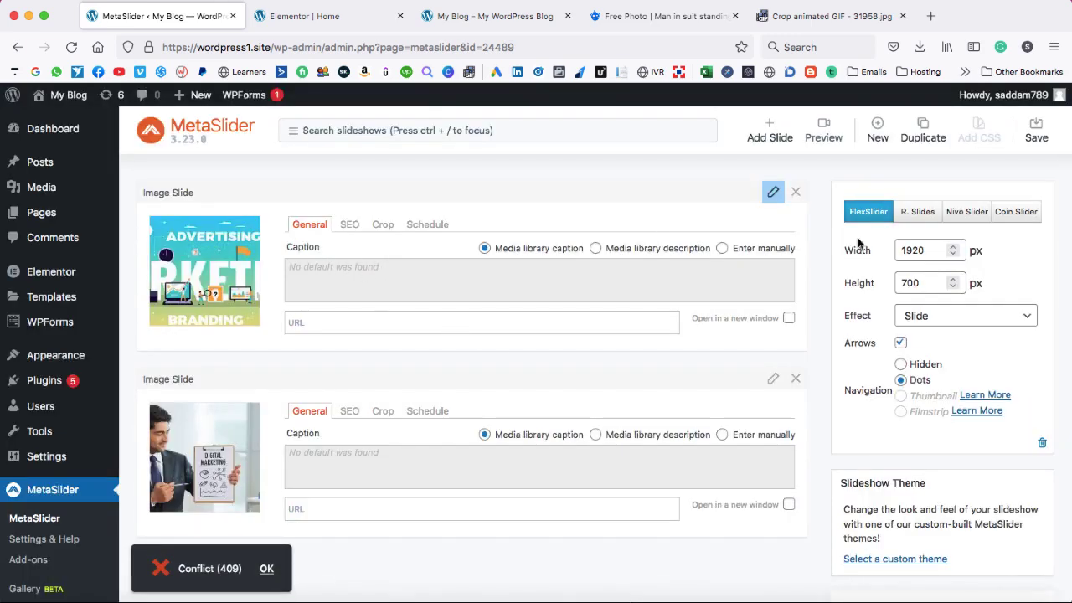
click(1035, 129)
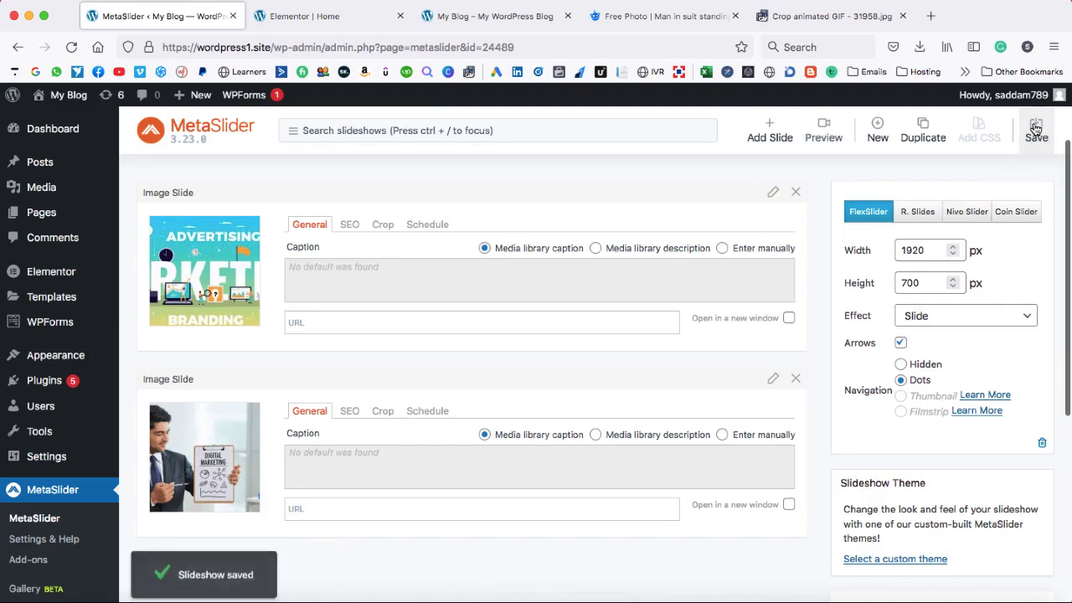
Reload the live home page to check the first slide's caption area, and return to the MetaSlider editor
click(481, 17)
click(61, 46)
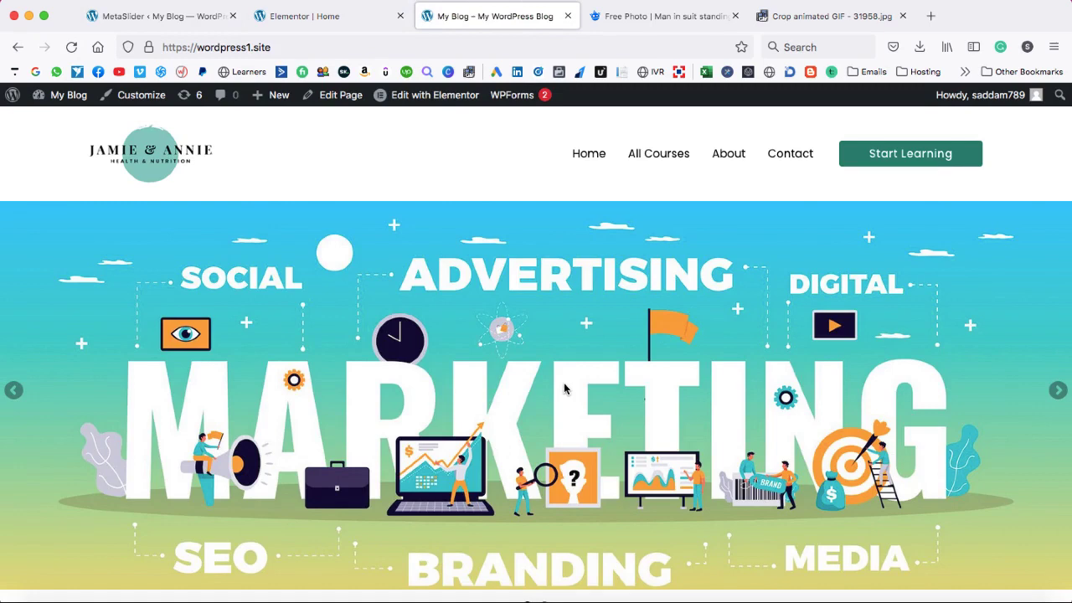
click(172, 16)
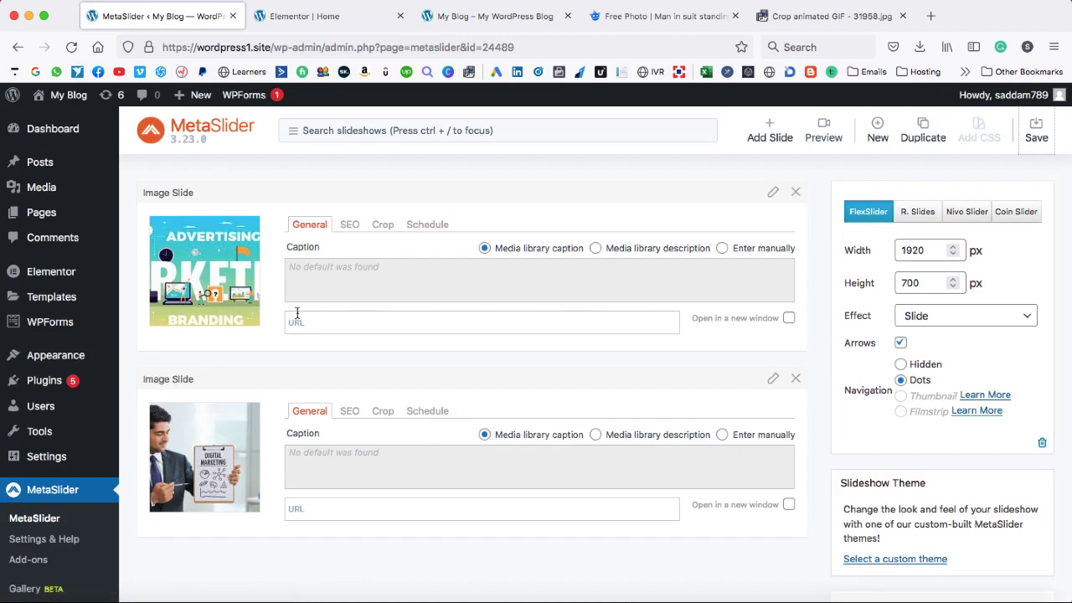
click(324, 321)
text(https://www.google.com)
click(1035, 130)
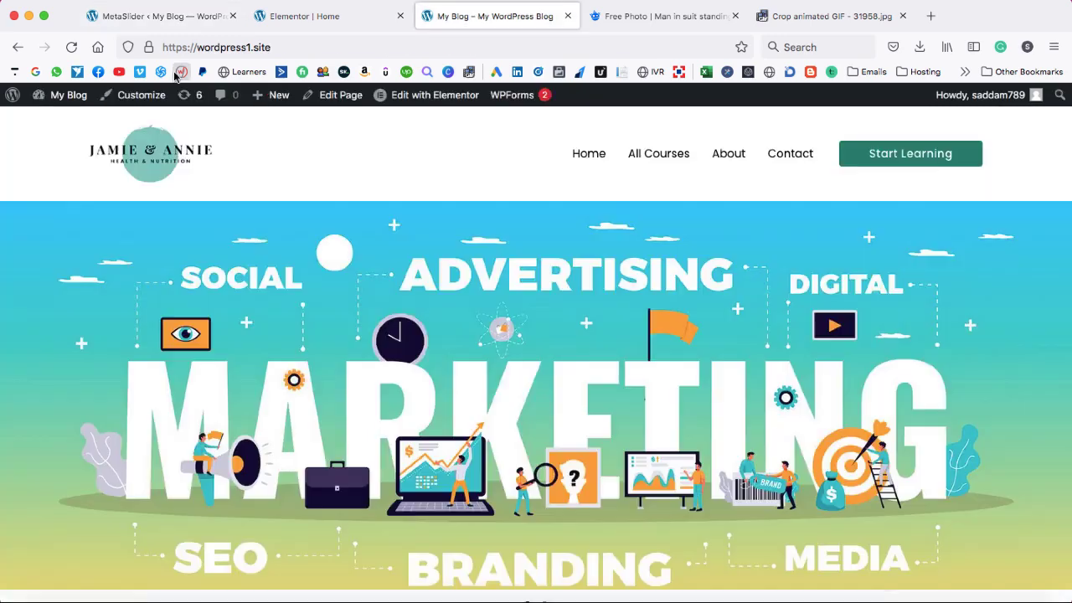
Reload the live home page, test the first slide's link, and go back to the home page
click(72, 46)
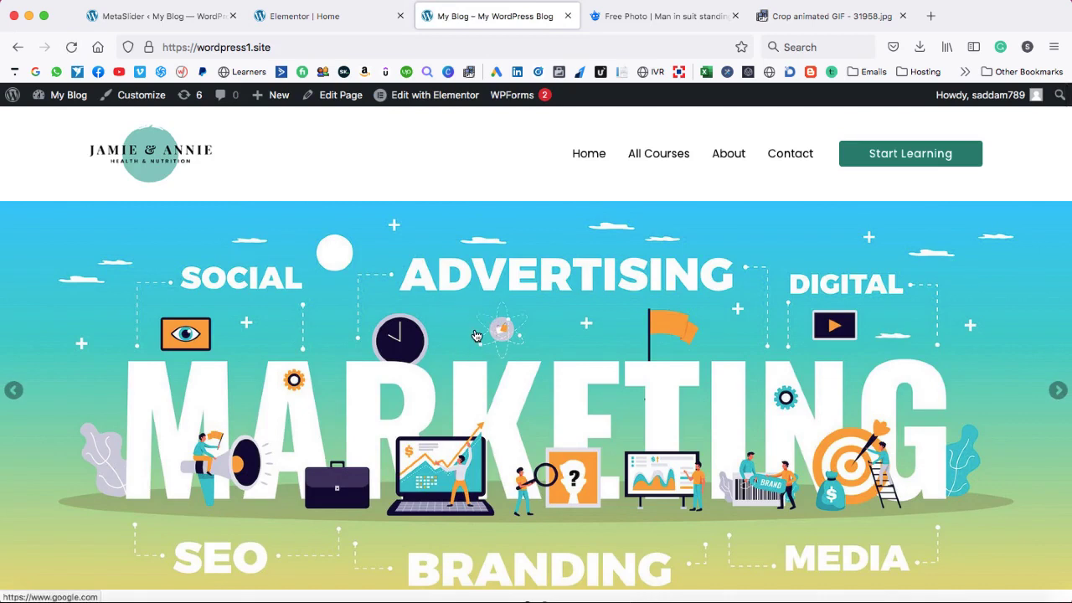
click(476, 335)
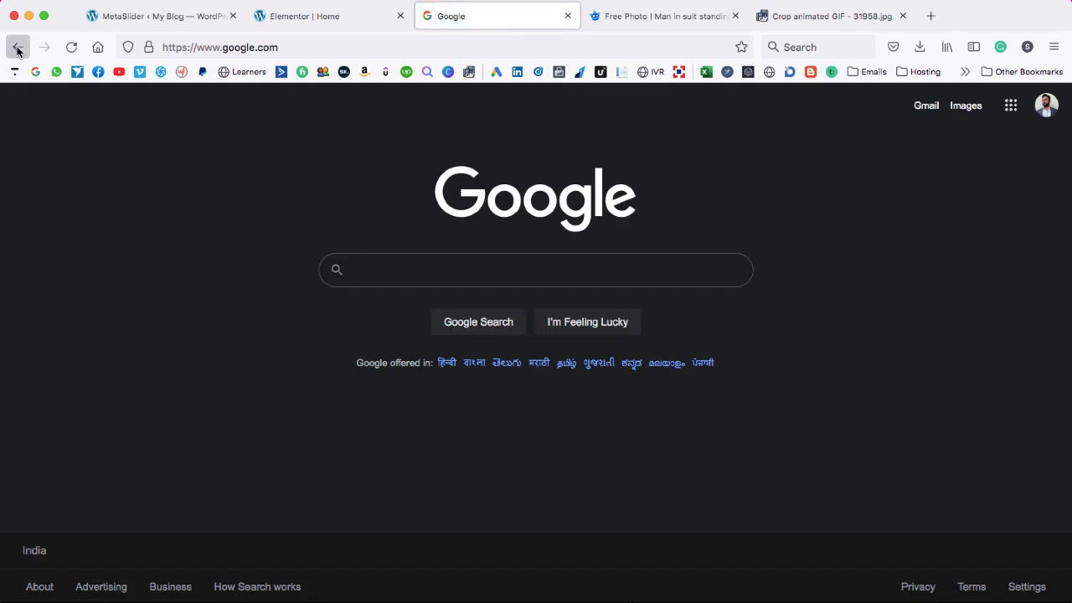
click(17, 48)
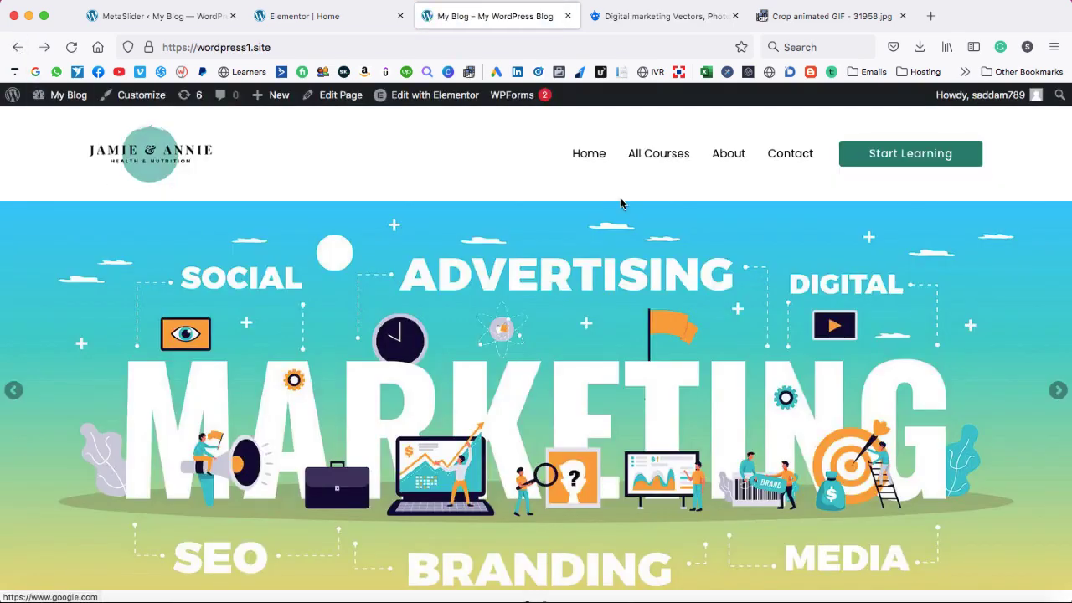
click(664, 17)
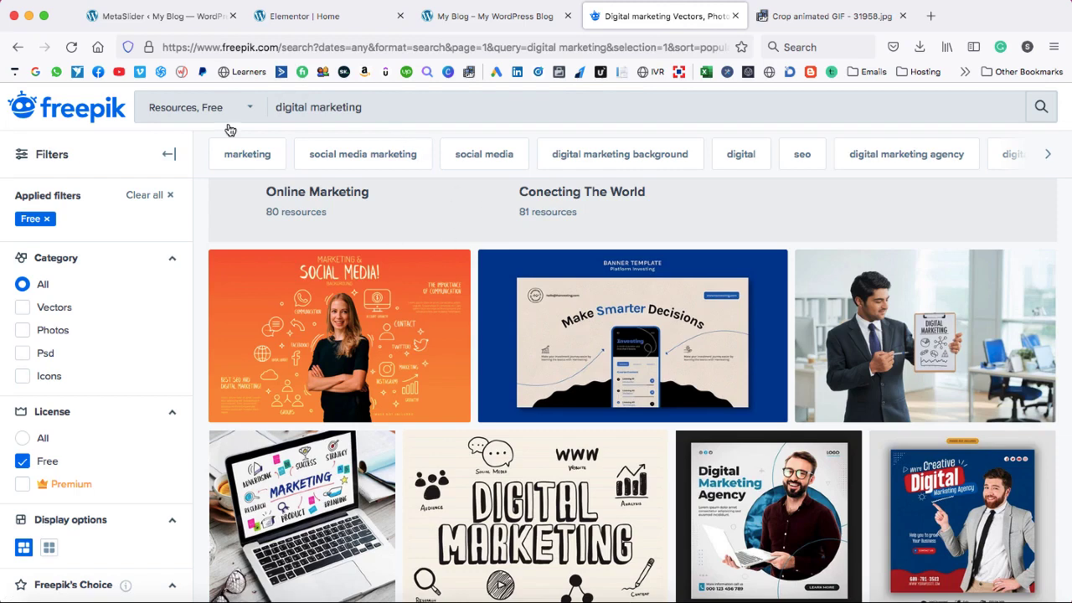
click(159, 18)
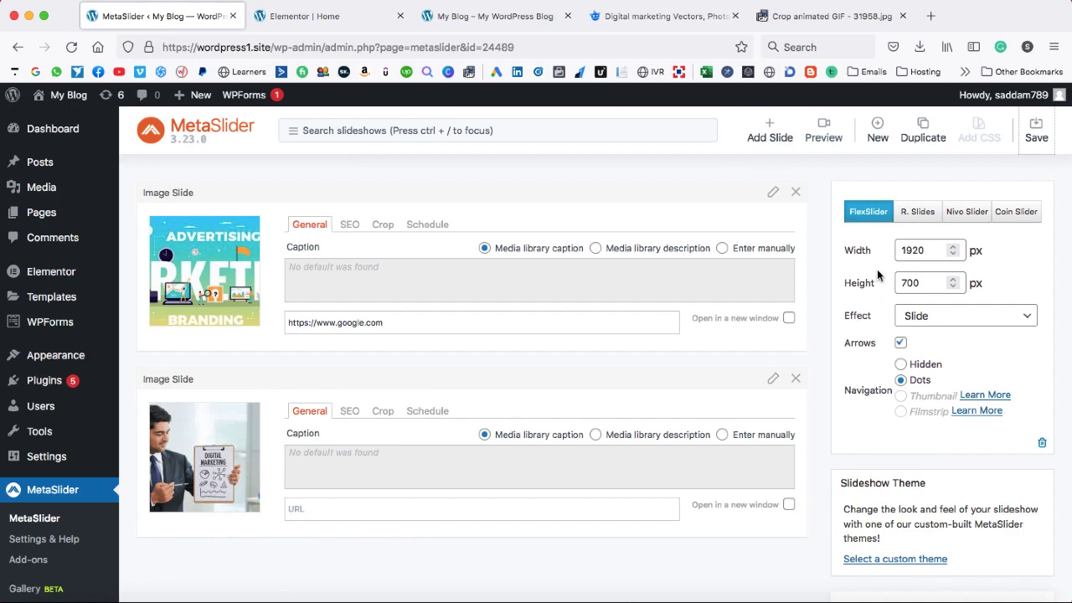
click(661, 20)
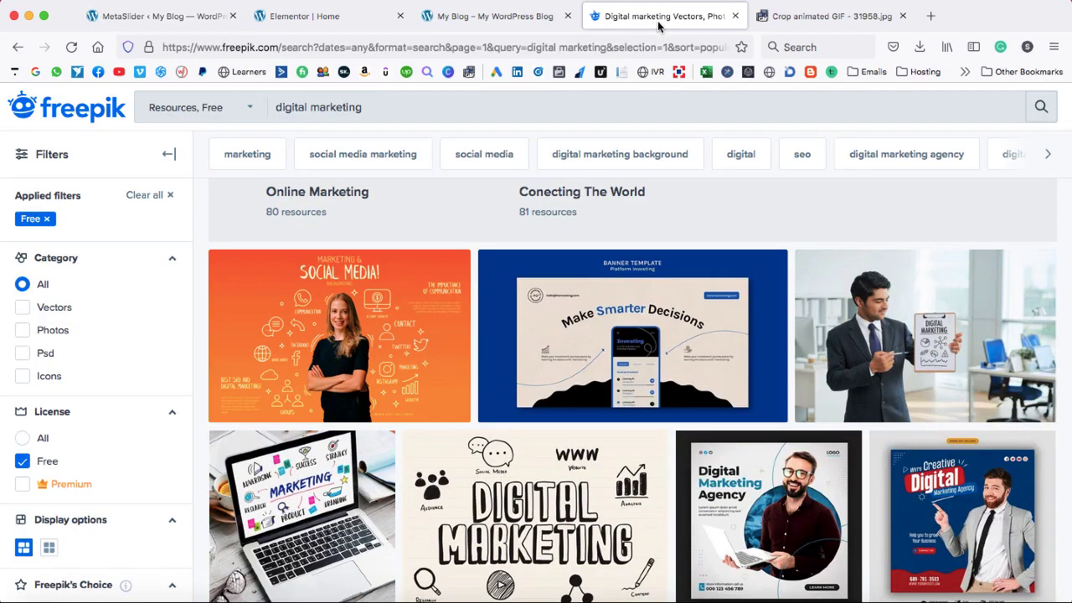